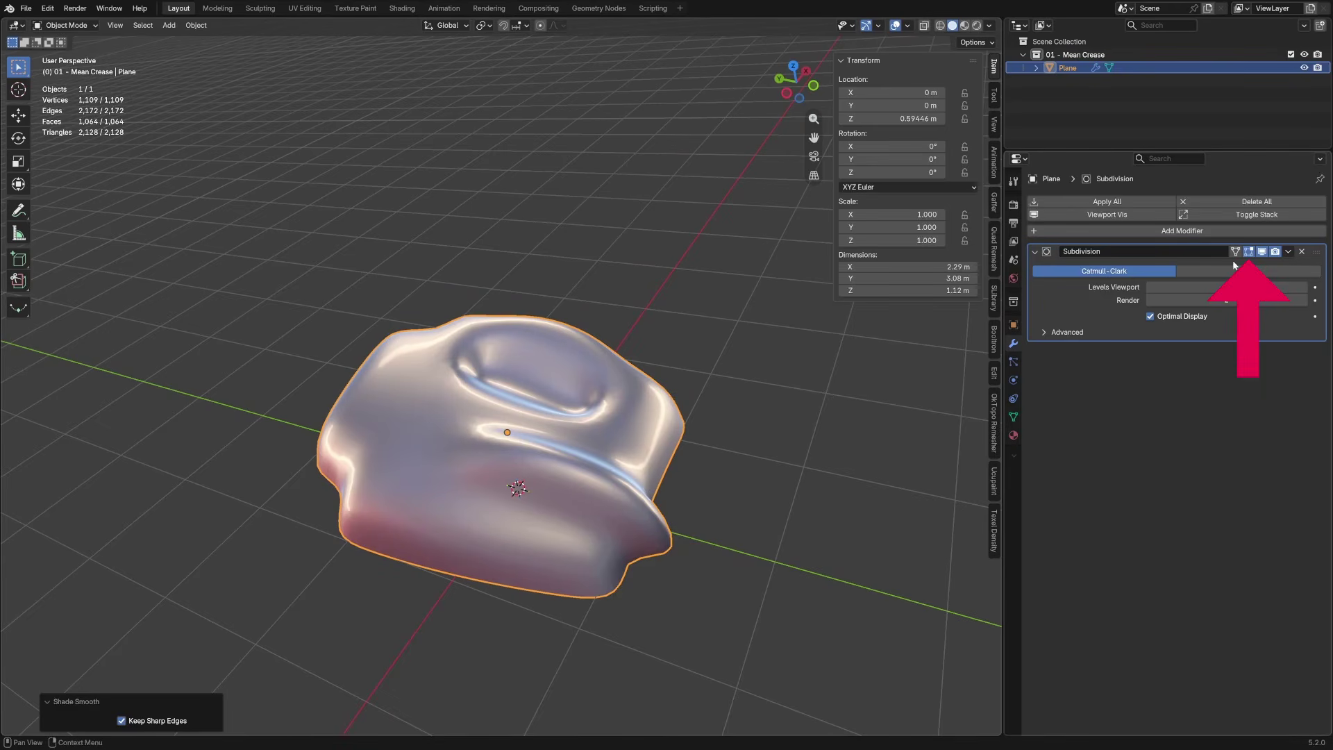
Switch the plane to Edit Mode and select its sharp edges
key(Tab)
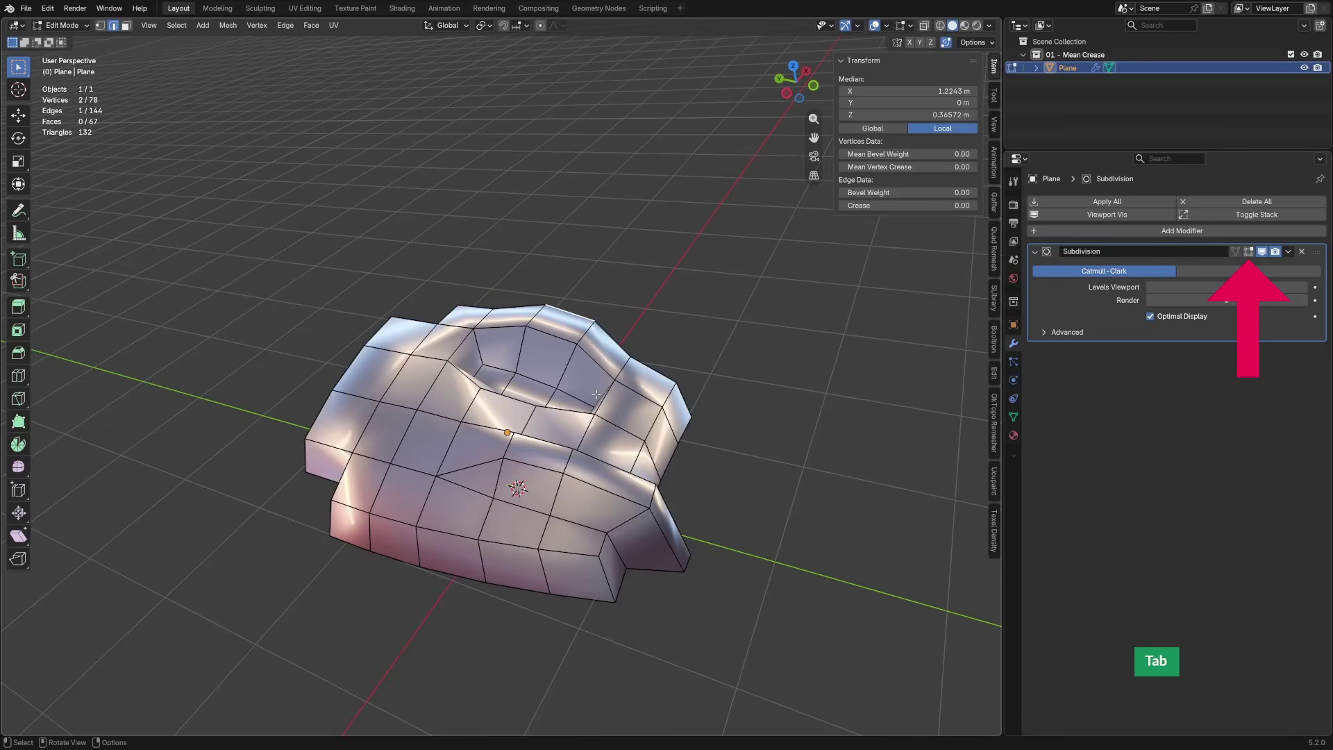
click(177, 25)
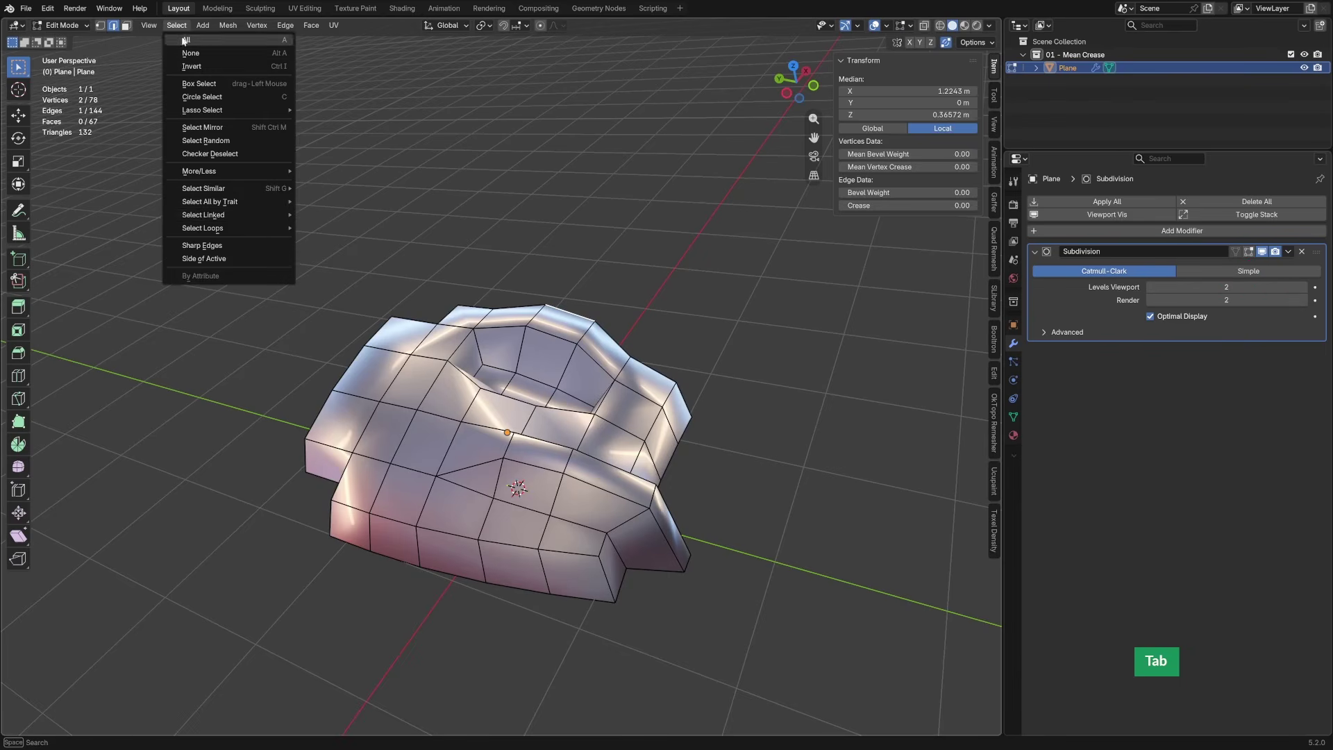
click(230, 246)
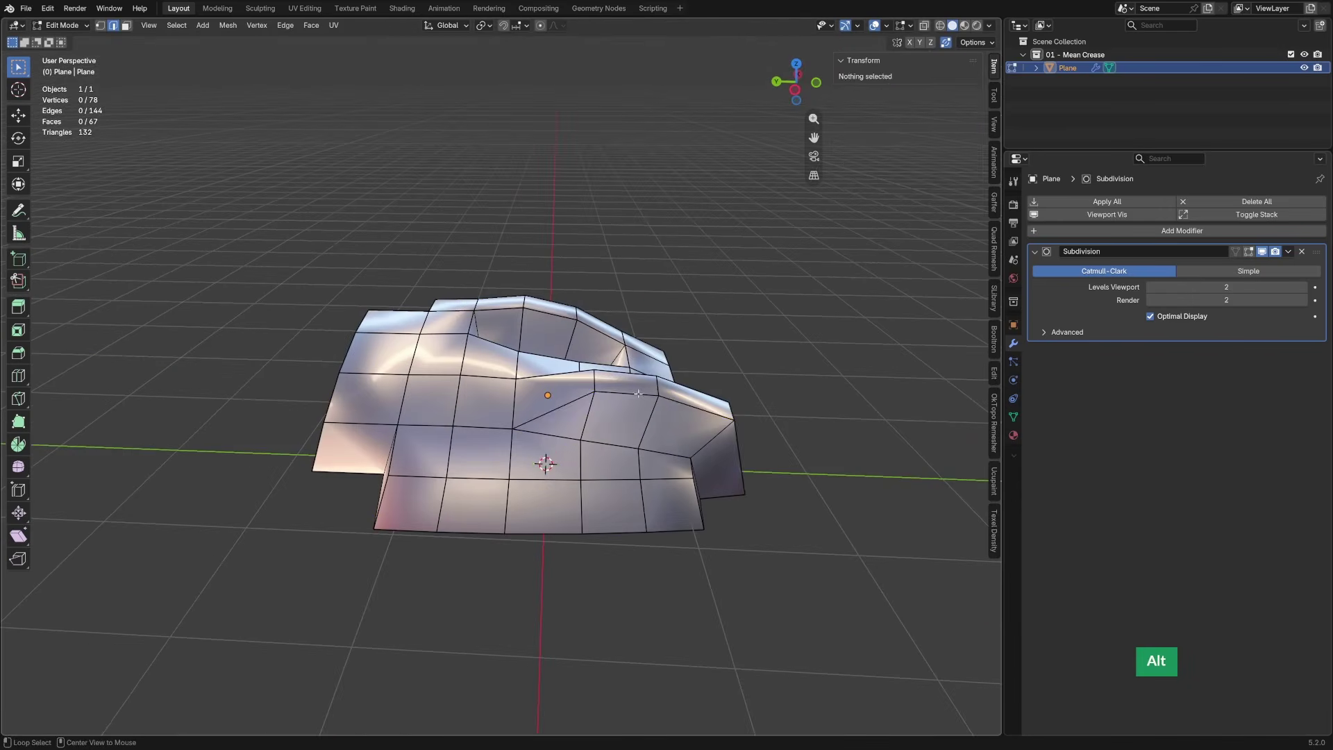
Select the edge loops that outline the raised ridge, including the short edge closing its tapered end
alt+click(640, 392)
mouse_move(640, 392)
middle_down()
mouse_move(655, 423)
mouse_move(646, 406)
middle_up()
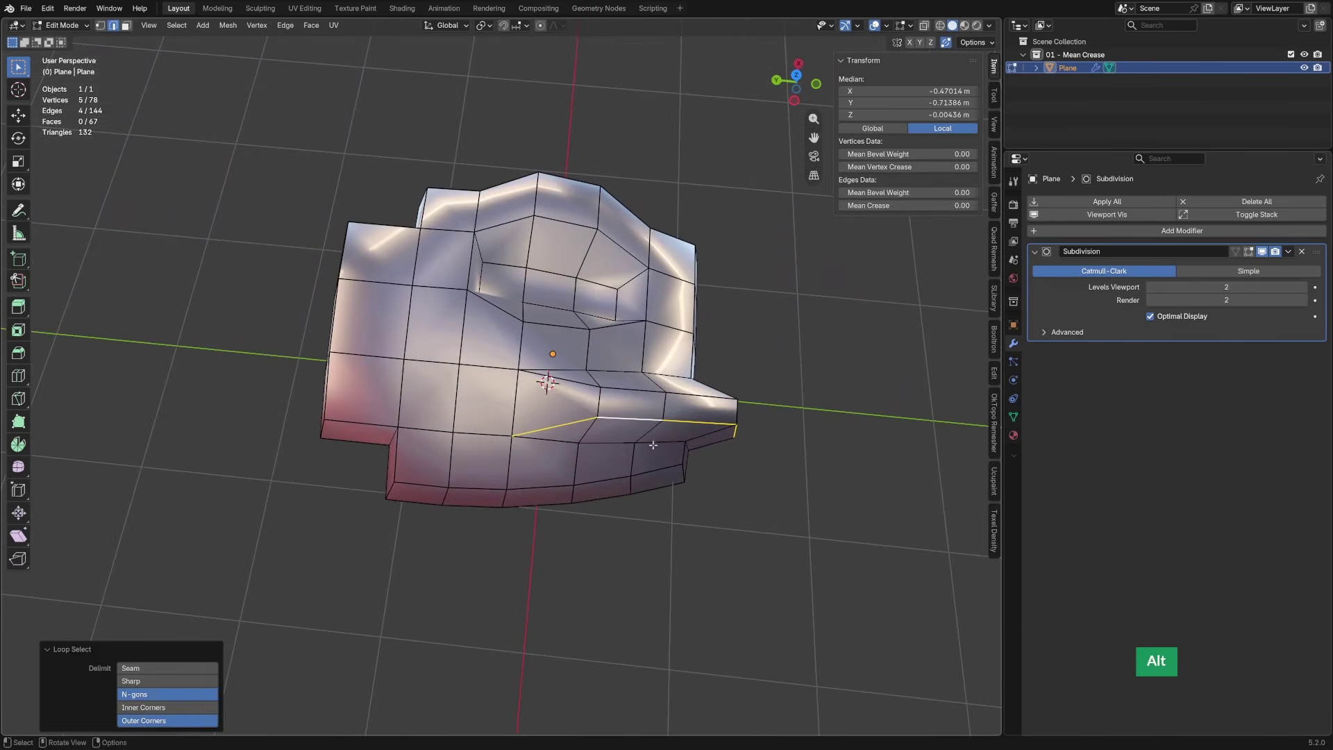
shift+click(531, 406)
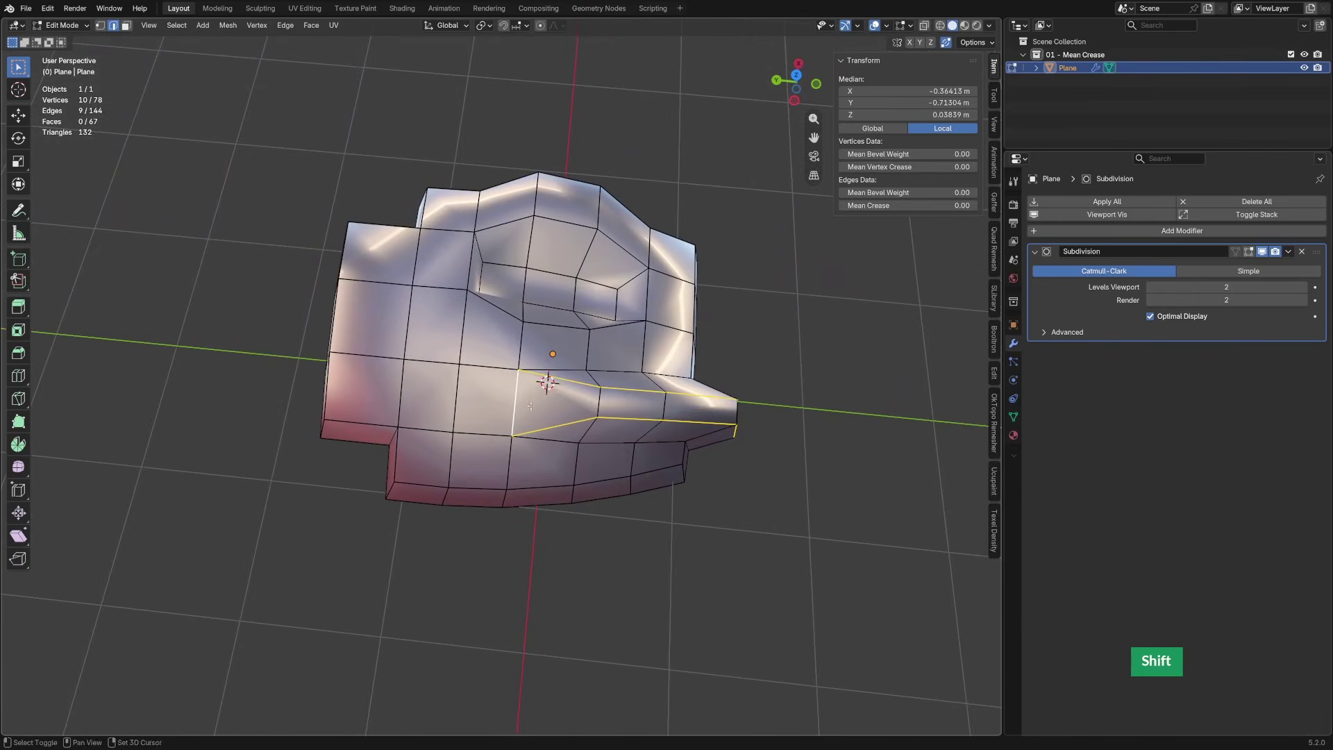
alt+shift+click(608, 441)
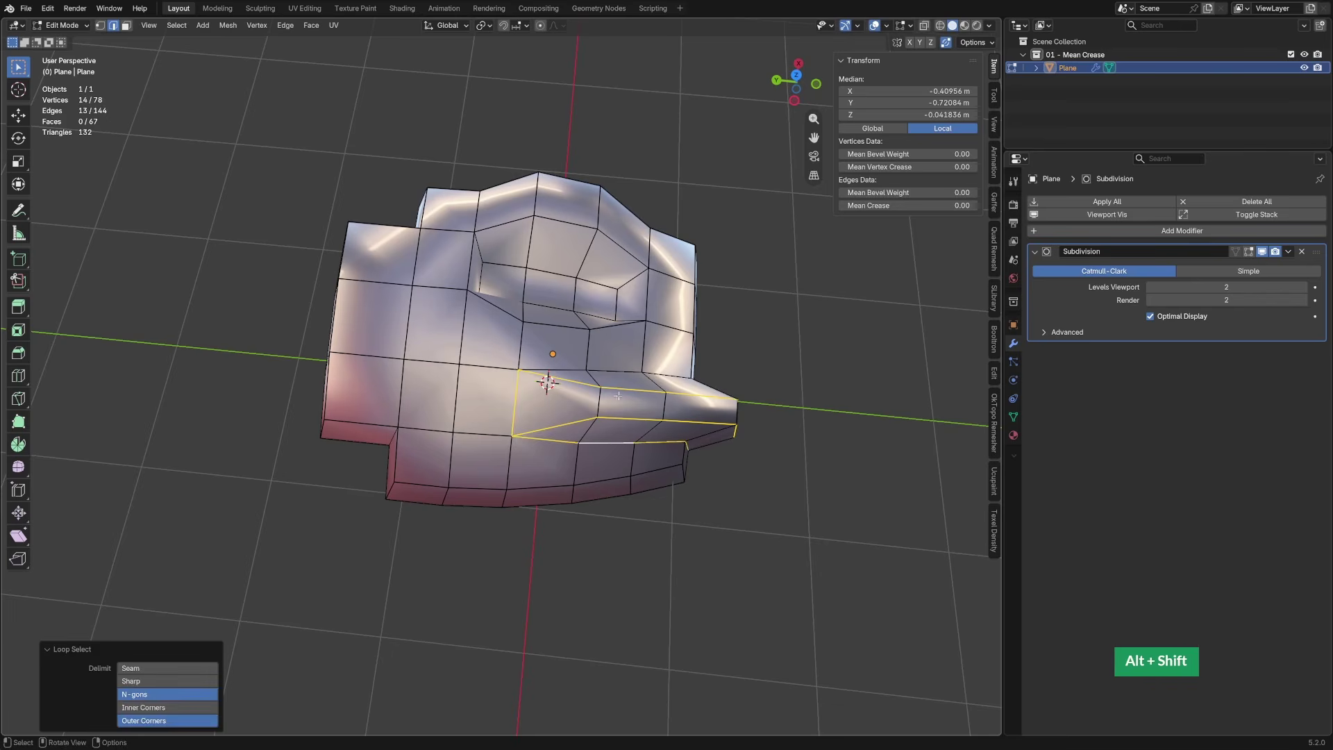
alt+shift+click(619, 371)
Extend the edge selection along the mesh's lower rim using the shortest path
middle_drag(619, 372, 548, 312)
shift+click(671, 458)
ctrl+click(456, 382)
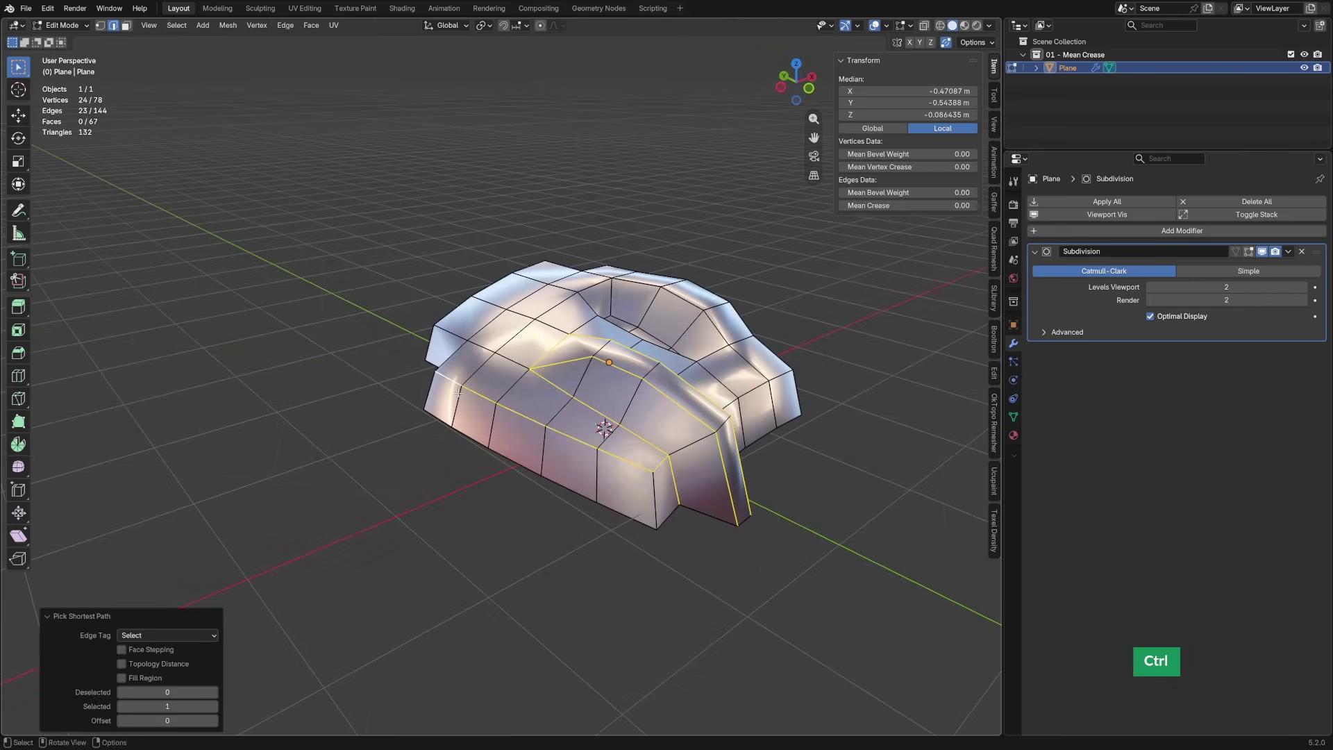
middle_drag(409, 431, 451, 464)
middle_drag(317, 345, 374, 293)
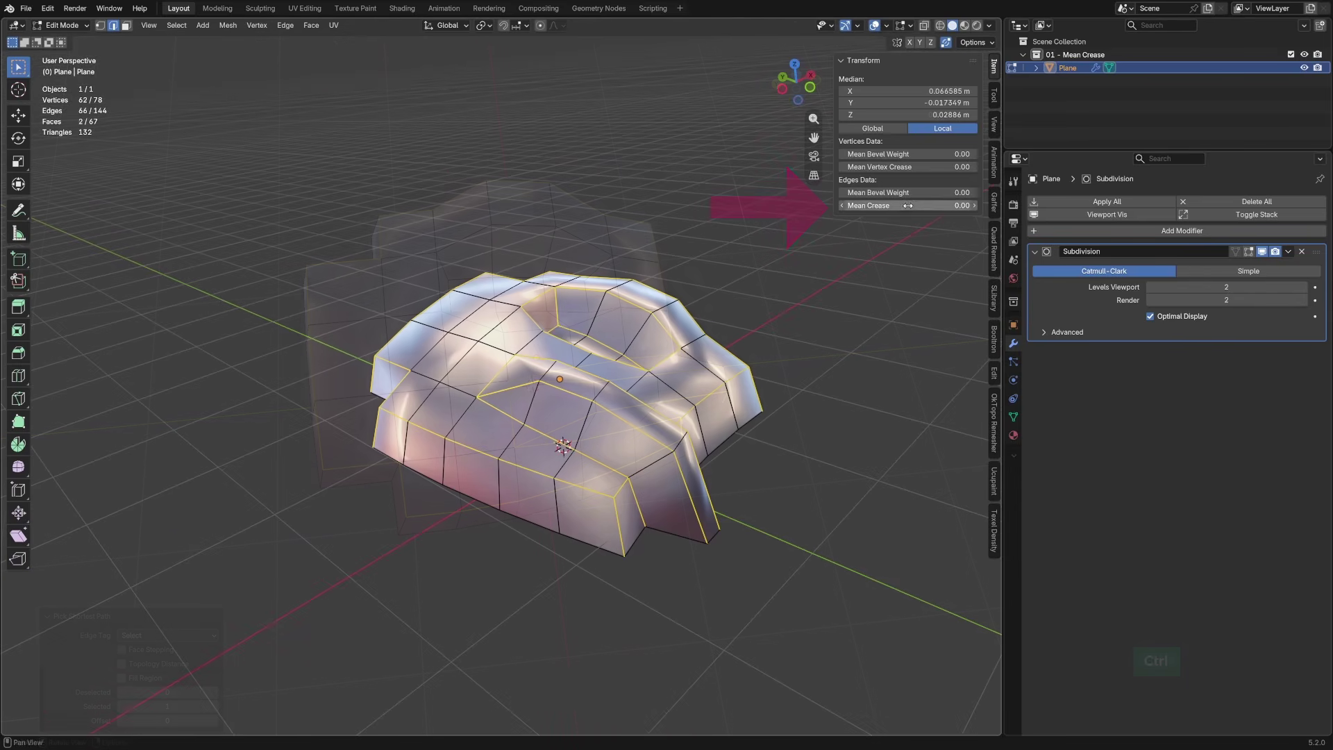
Set the mean crease of the selected edges to 1, deselect everything and return to Object Mode
click(908, 204)
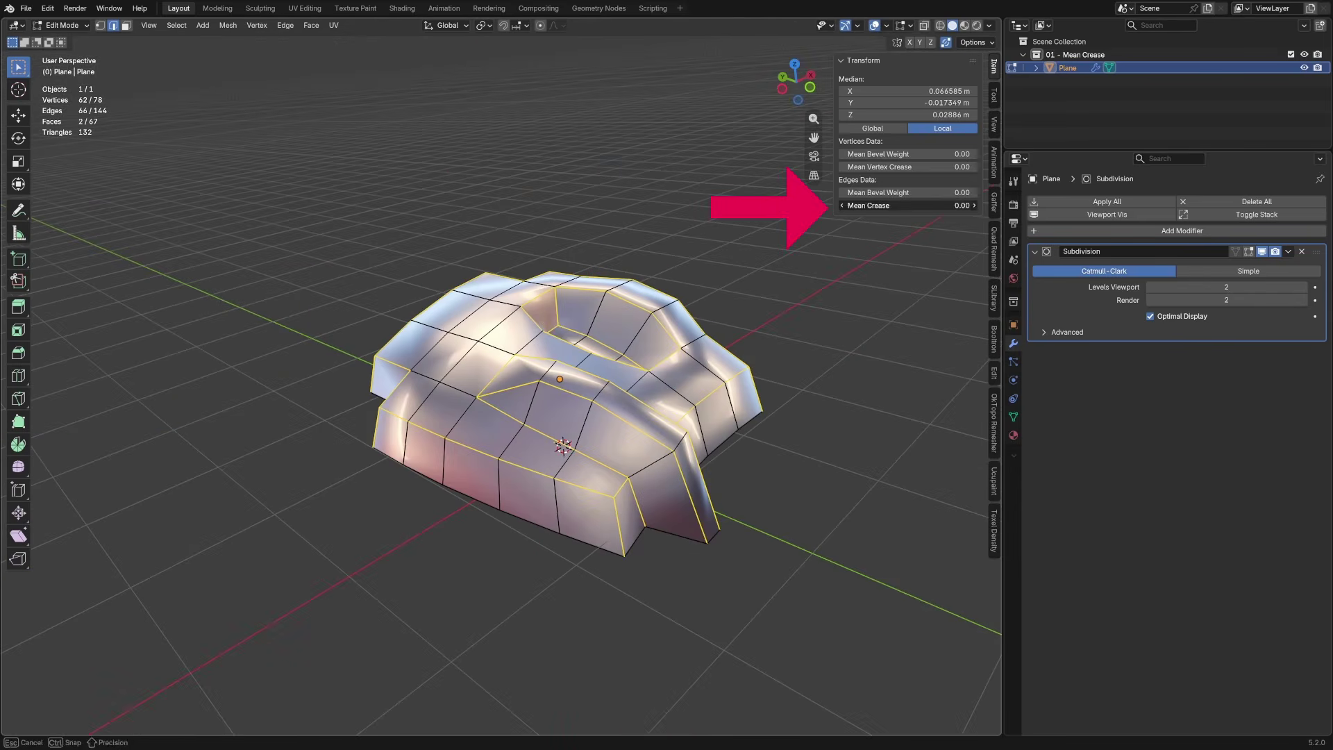
text(1)
key(Return)
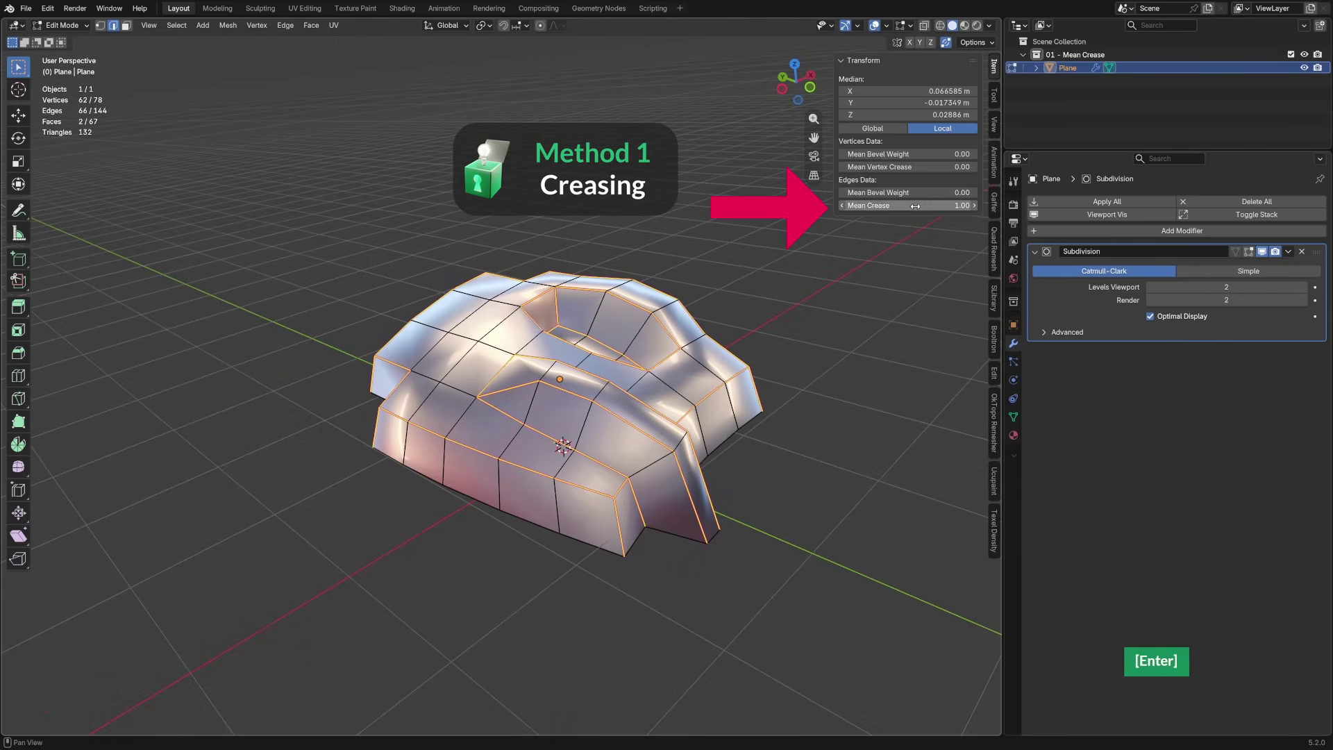
key(alt+a)
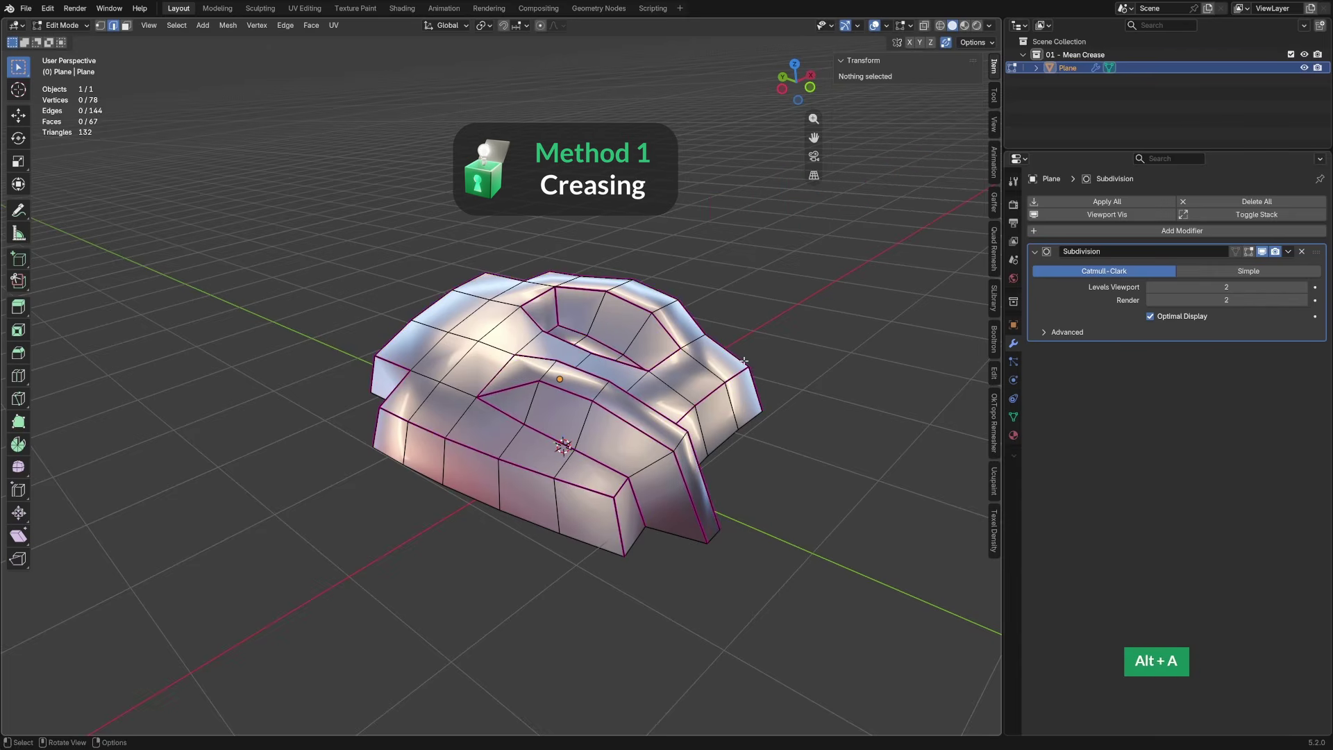
key(Tab)
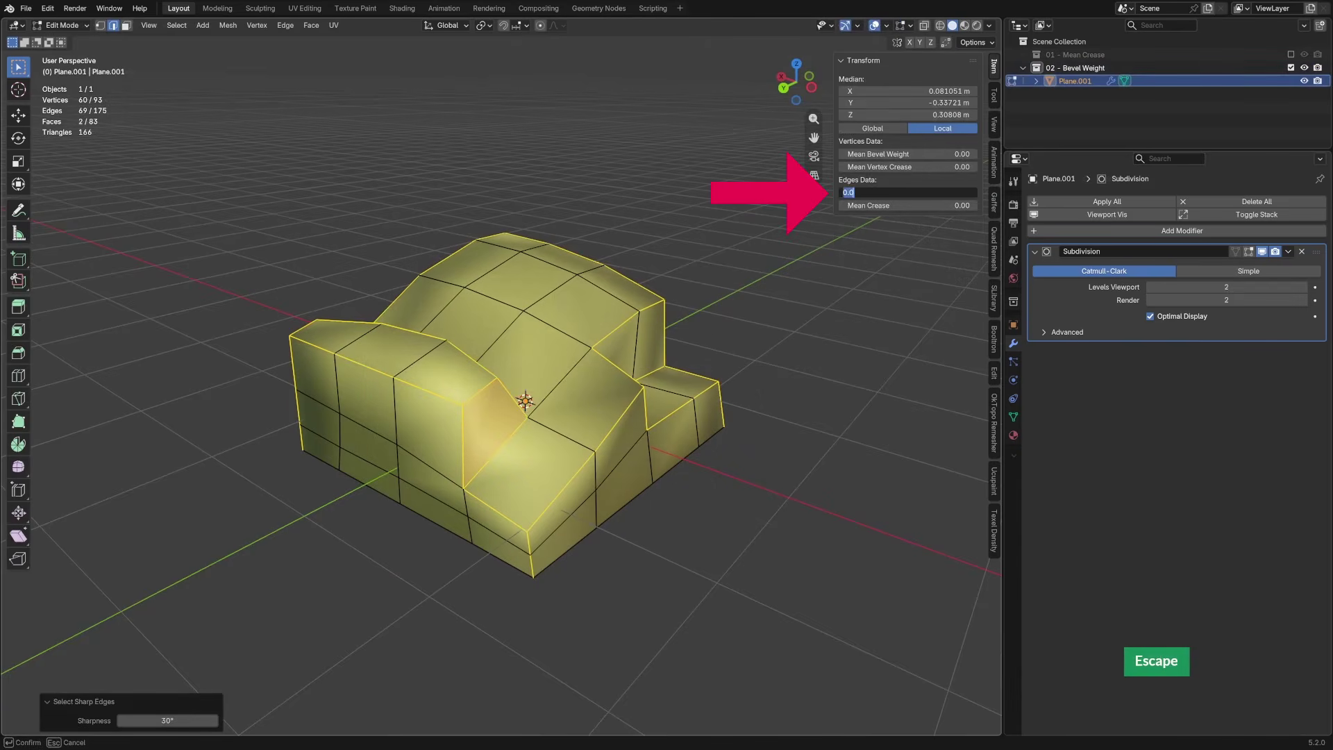
Give the selected sharp edges a mean bevel weight of 1 and set the Bevel modifier's limit method to Weight
text(1)
key(Return)
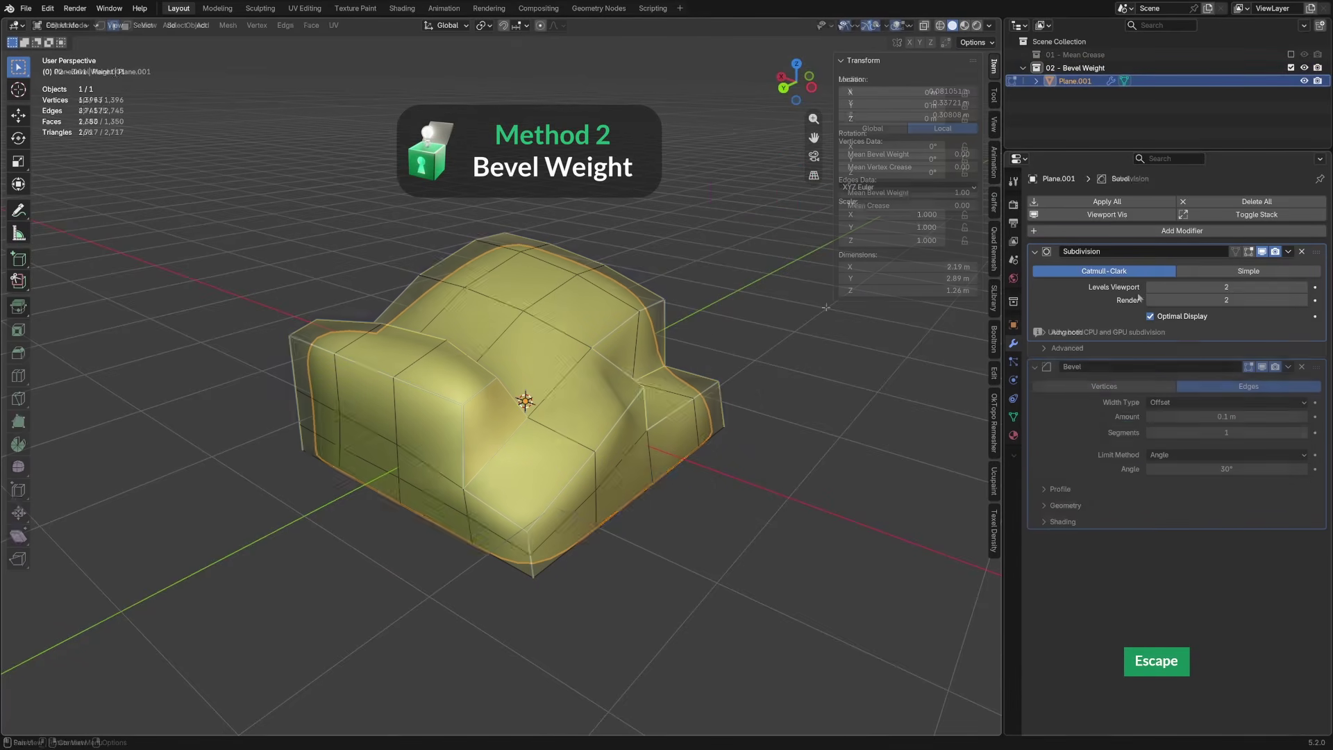
key(Tab)
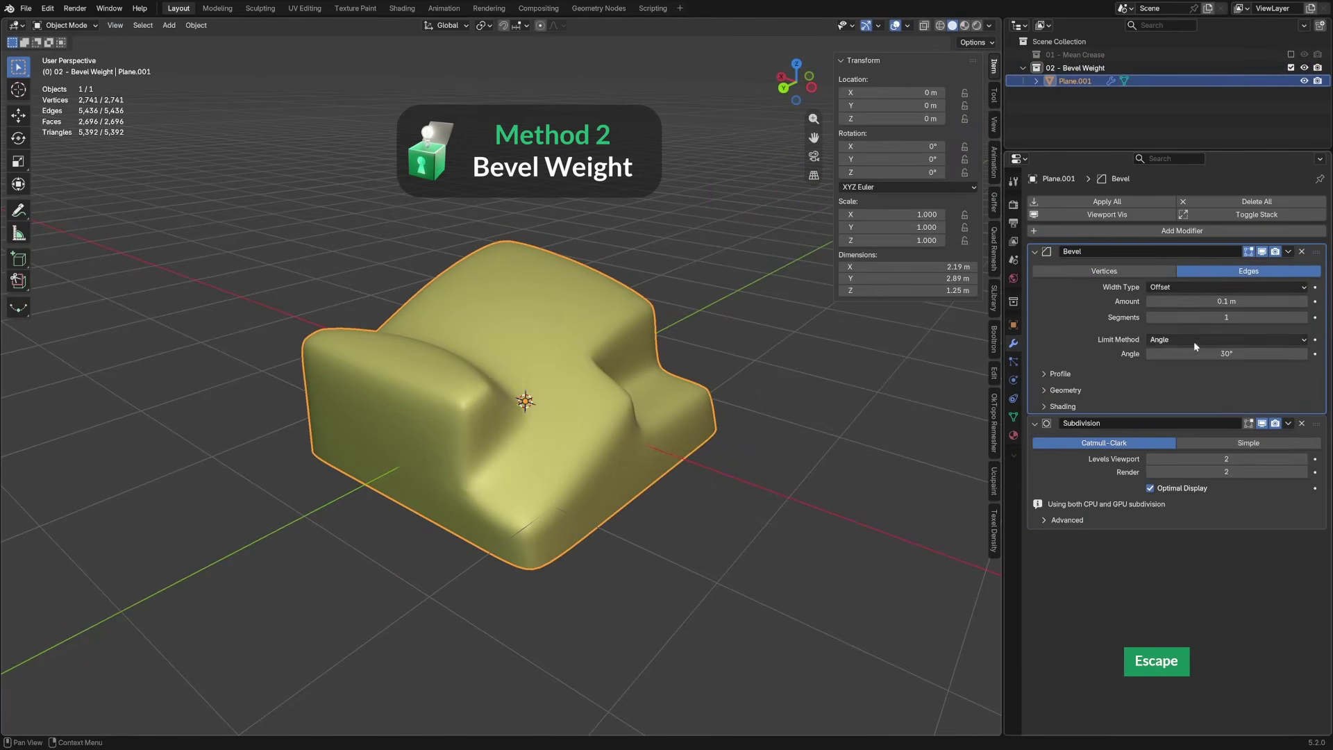
click(1193, 341)
click(1189, 381)
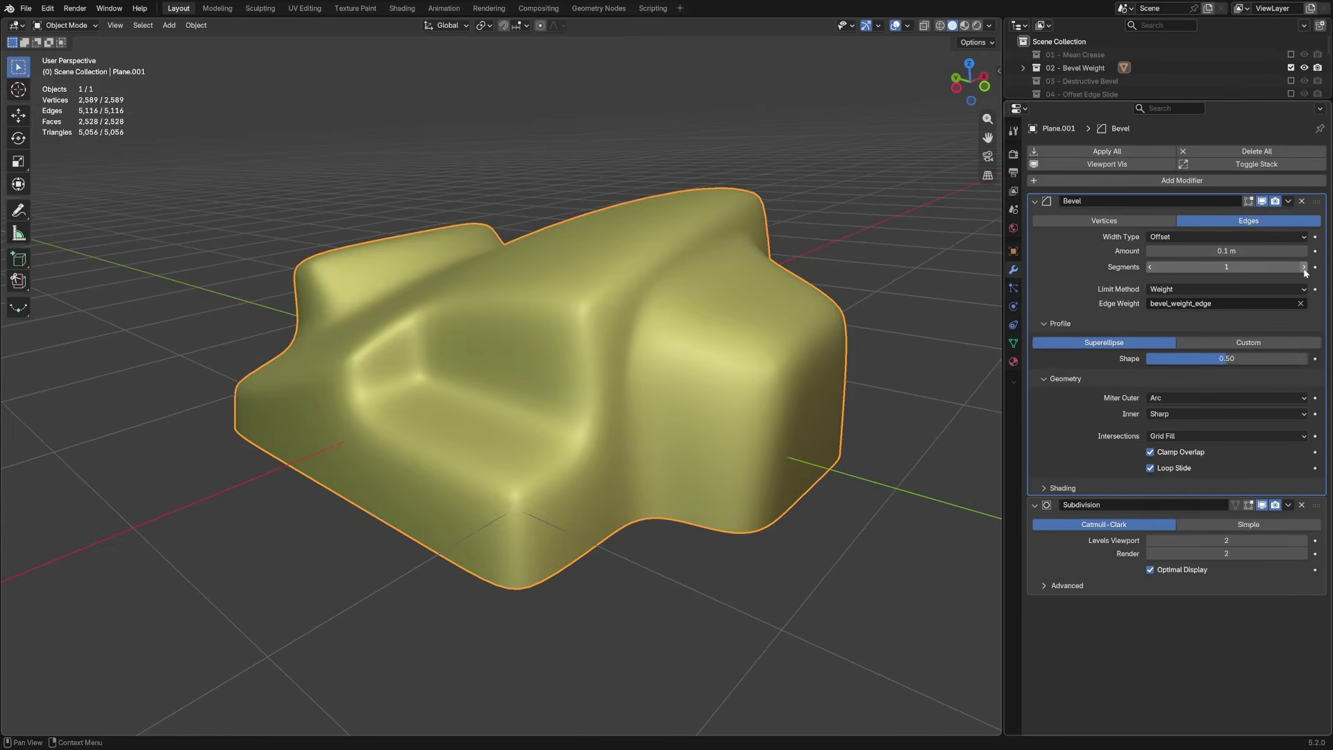
Set the Bevel modifier to 2 segments with an amount of 0.04 m
click(1304, 267)
click(1226, 250)
text(0.0)
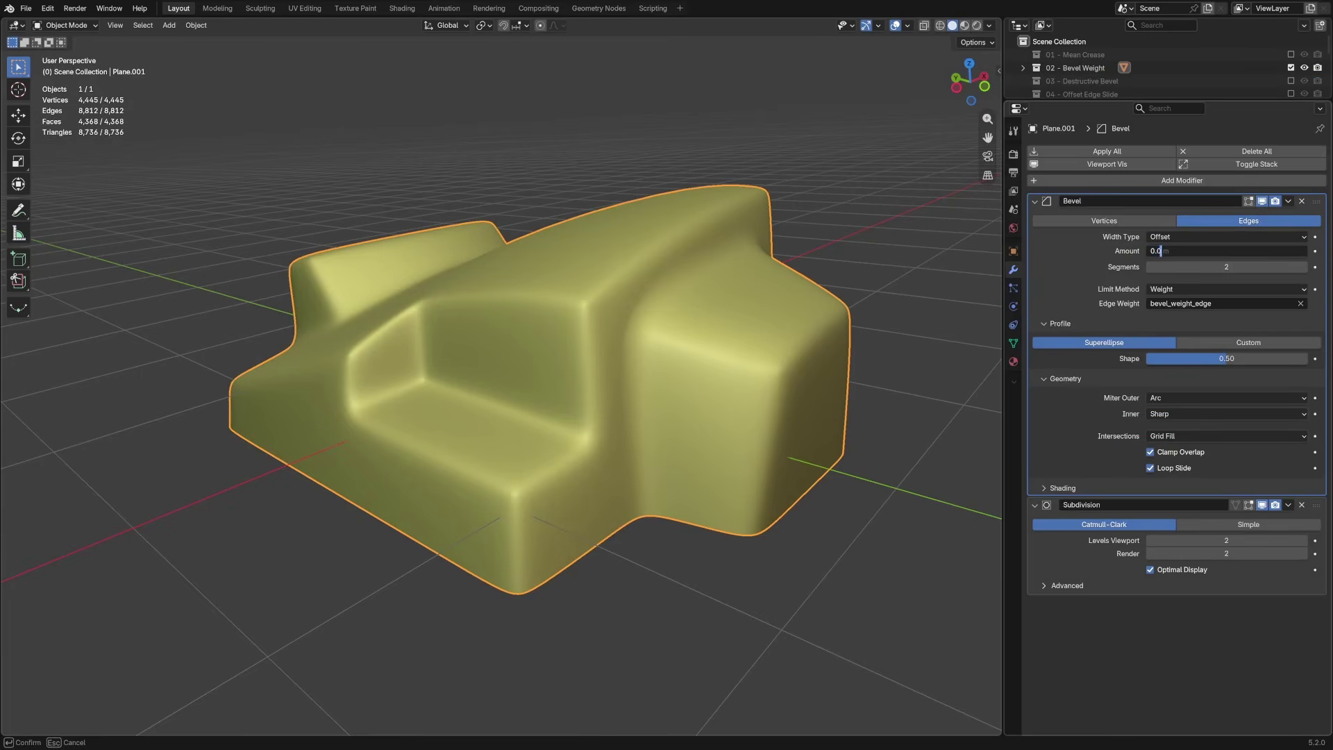
text(5)
key(Return)
Raise the Bevel modifier's profile shape to about 0.89 and set its outer miter to Arc
drag(1223, 359, 1304, 358)
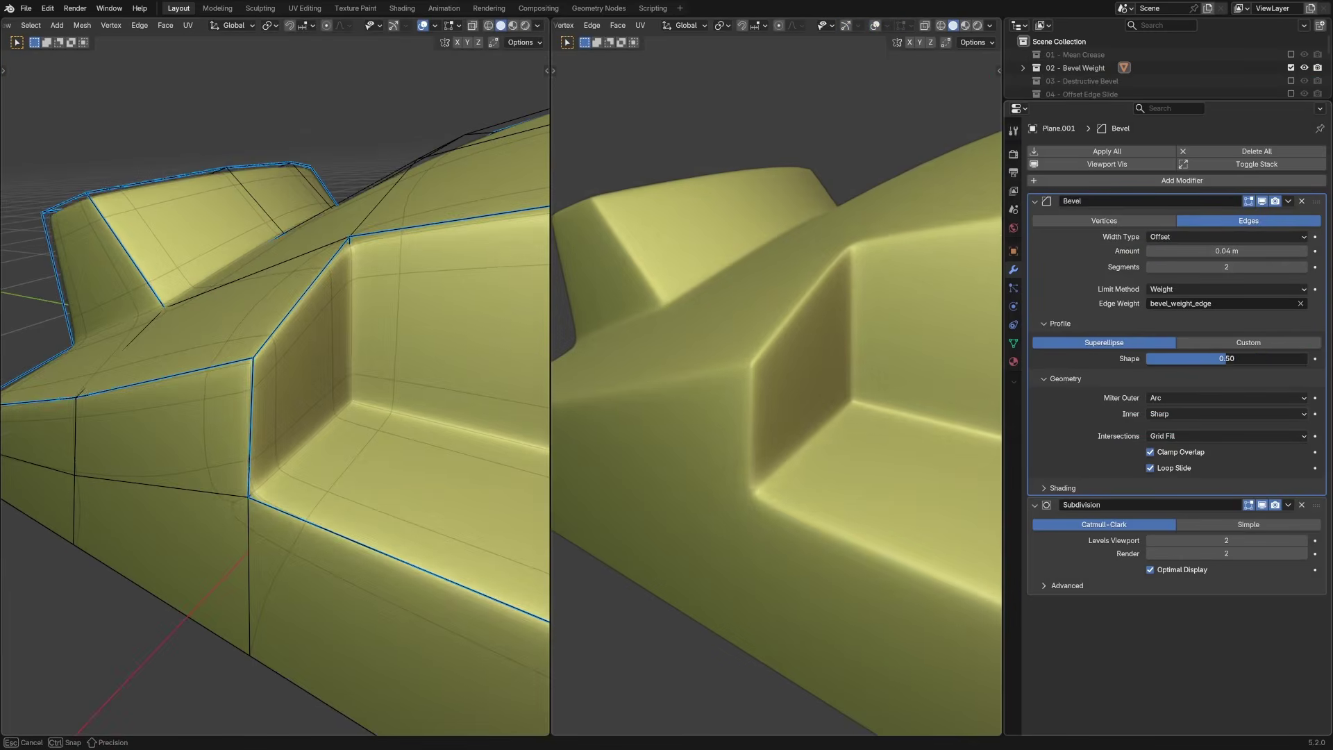
drag(1291, 358, 1289, 358)
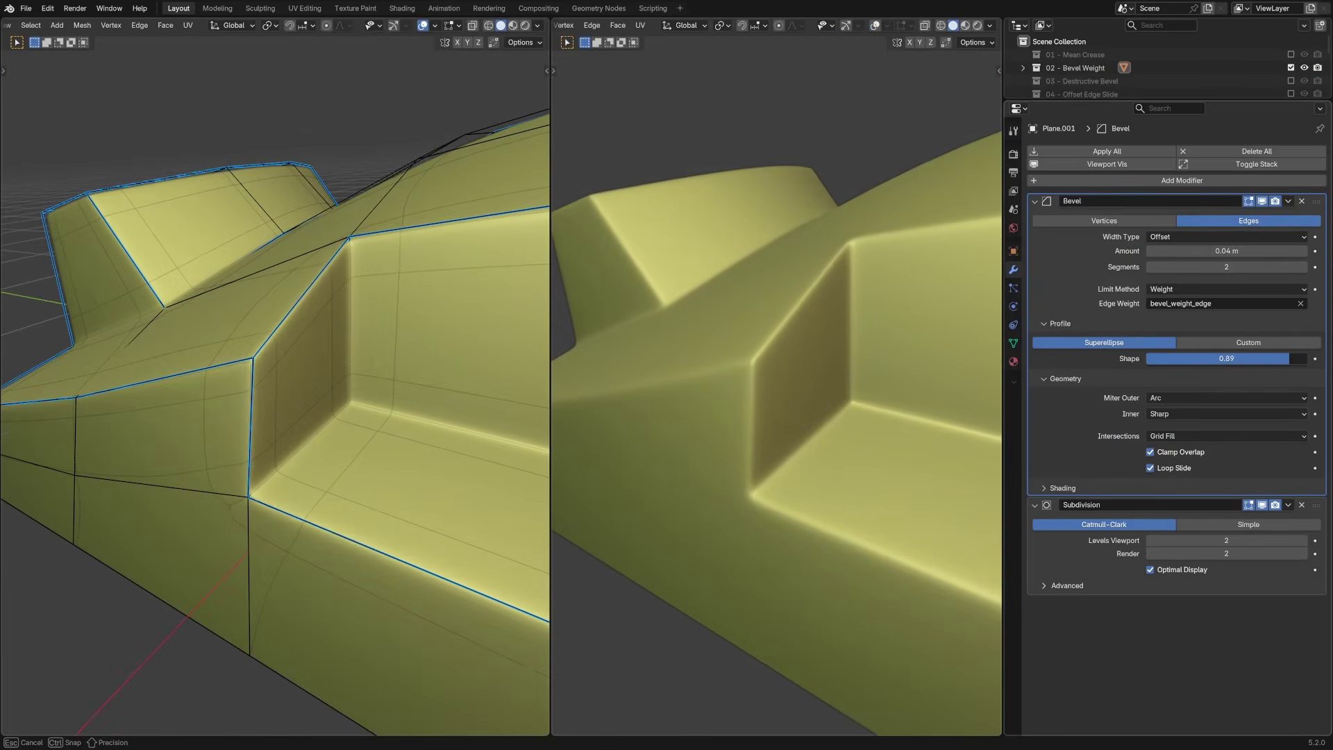
key(Escape)
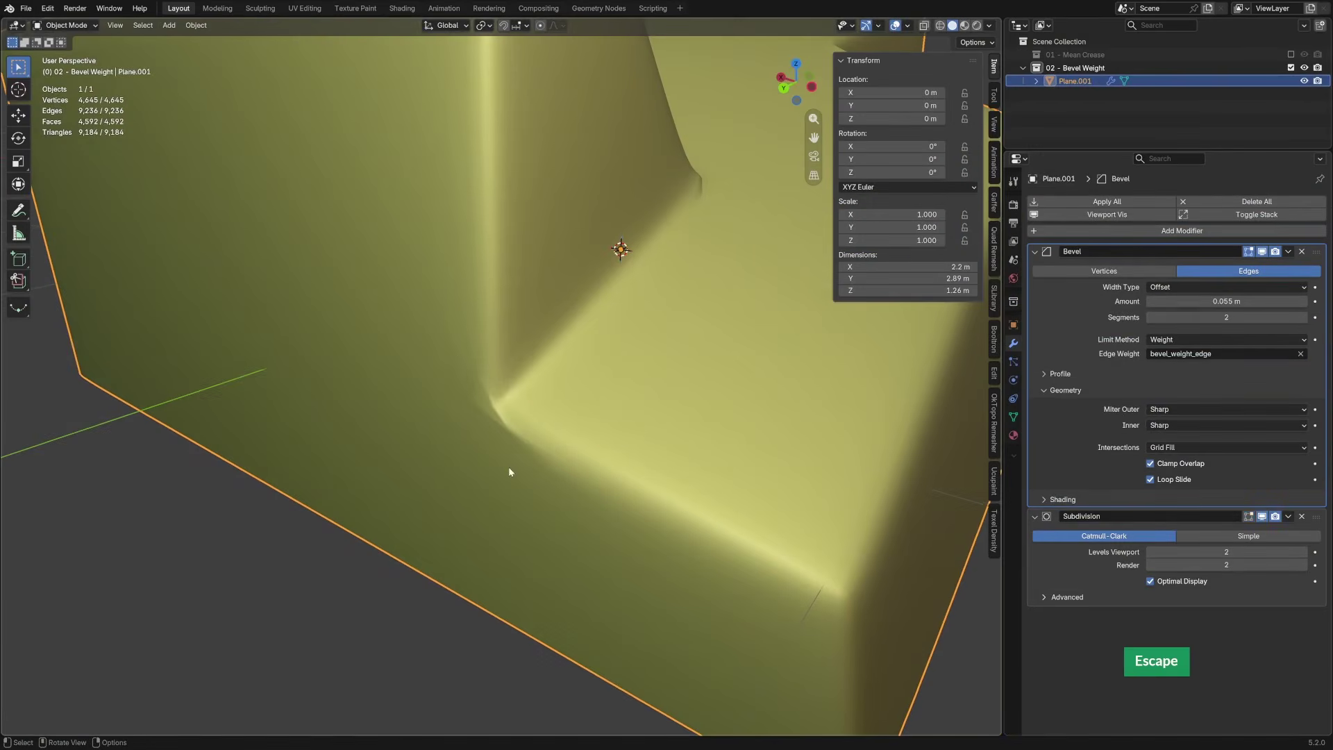
click(1183, 410)
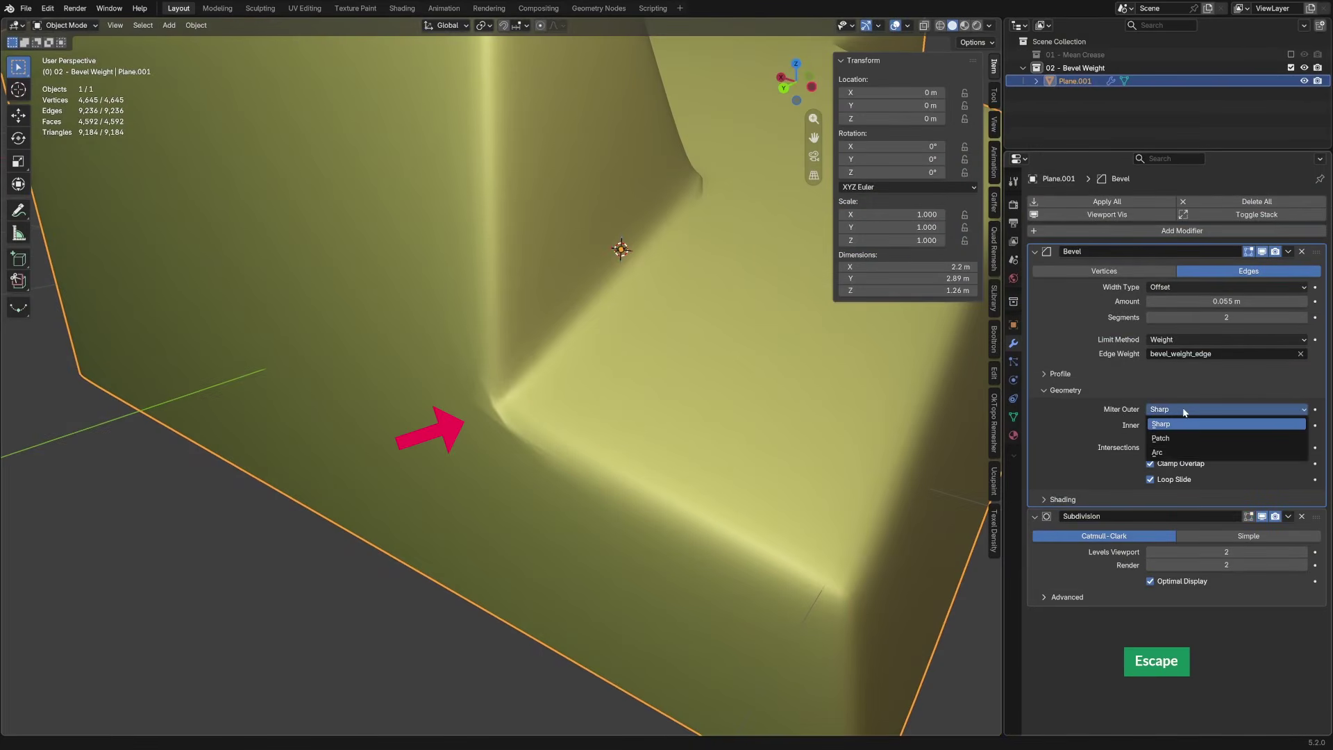
click(1173, 452)
Show the wireframe overlay and shade the viewport with the glossy iridescent MatCap
click(907, 25)
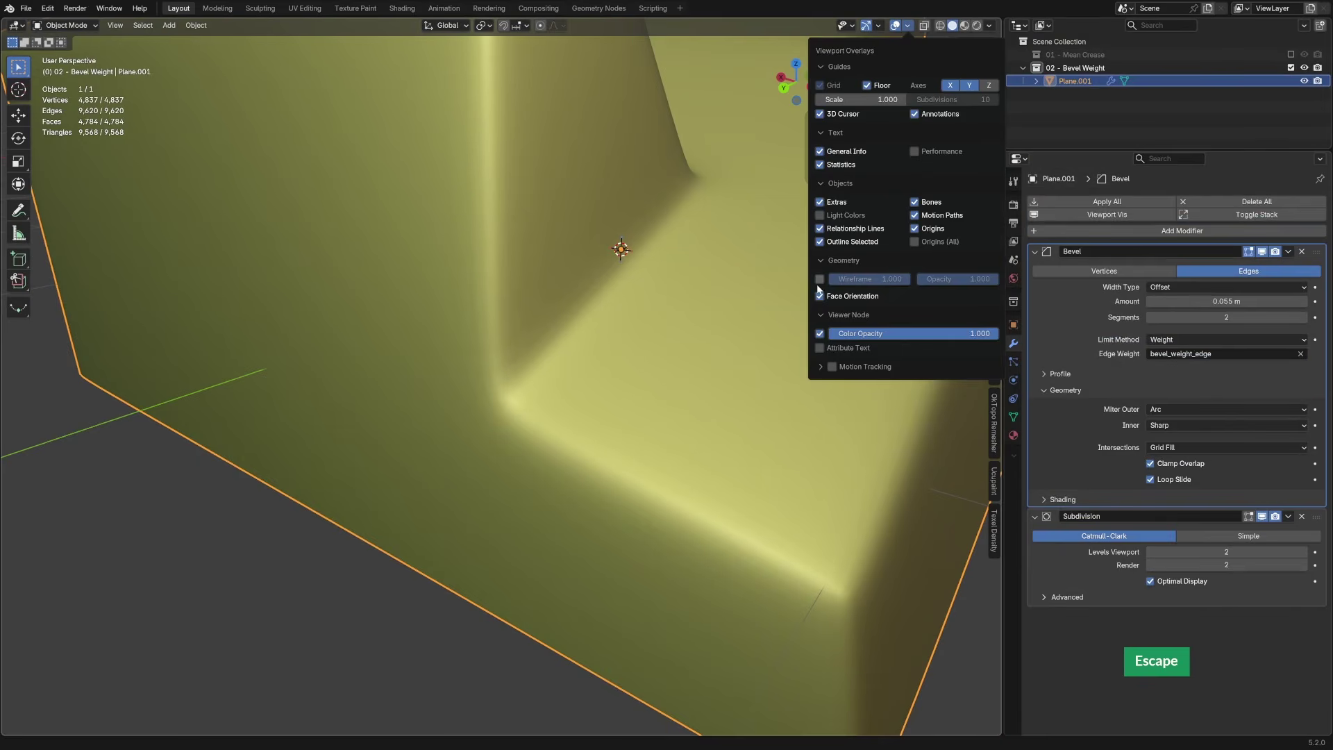
click(820, 281)
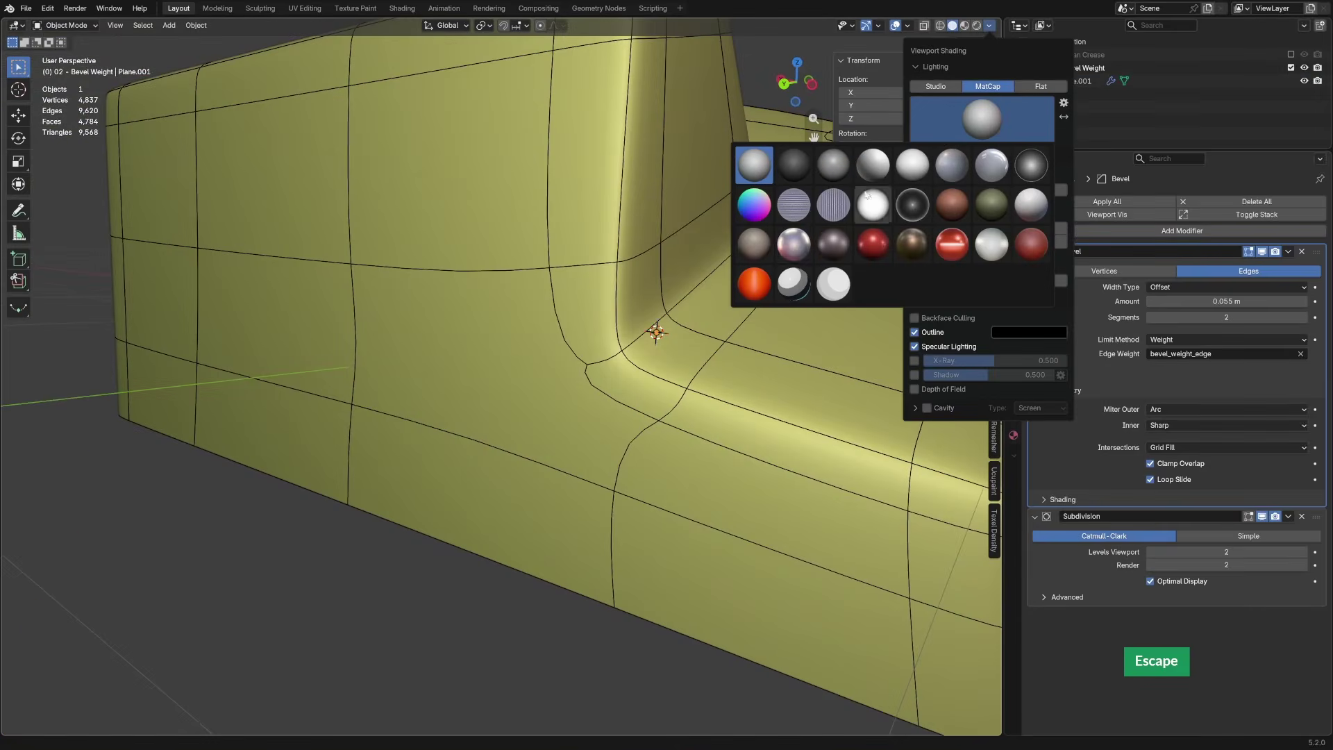
click(792, 243)
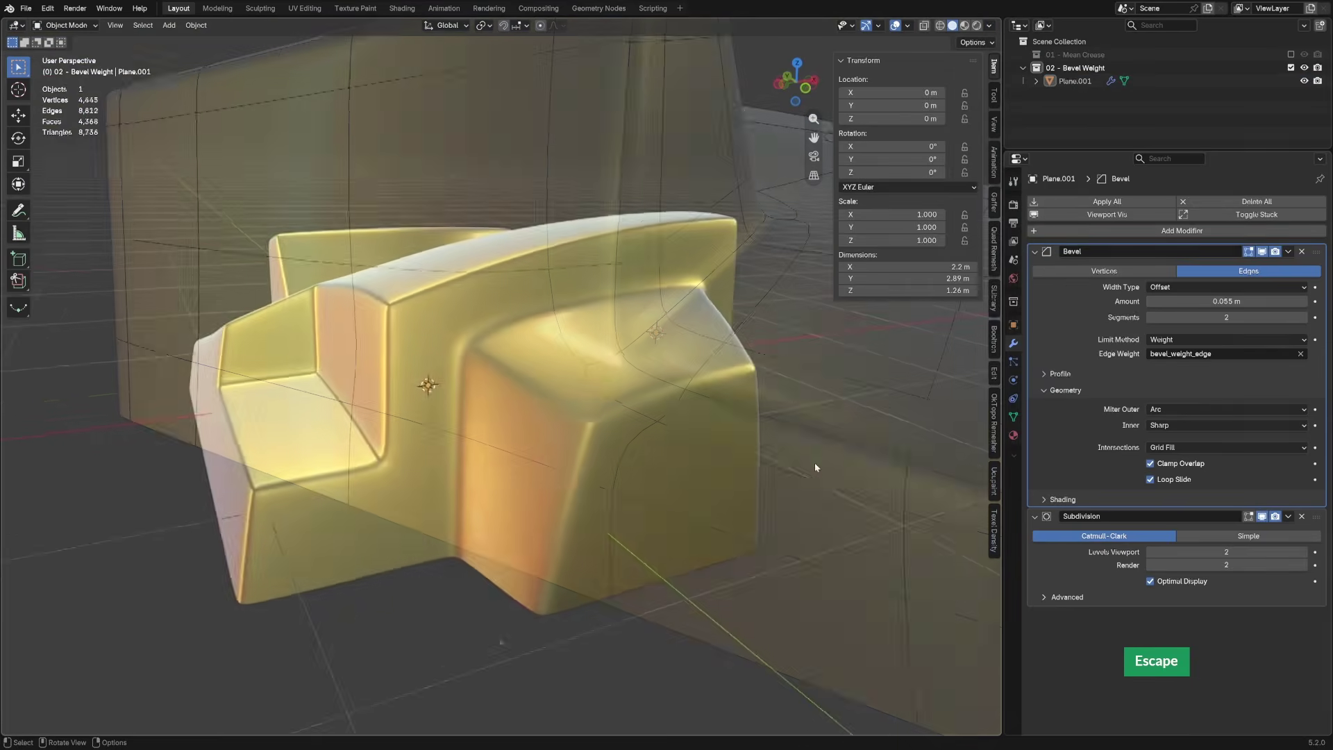
Apply the Bevel modifier and connect the two facing corner vertices across the large top face with an edge
click(1289, 251)
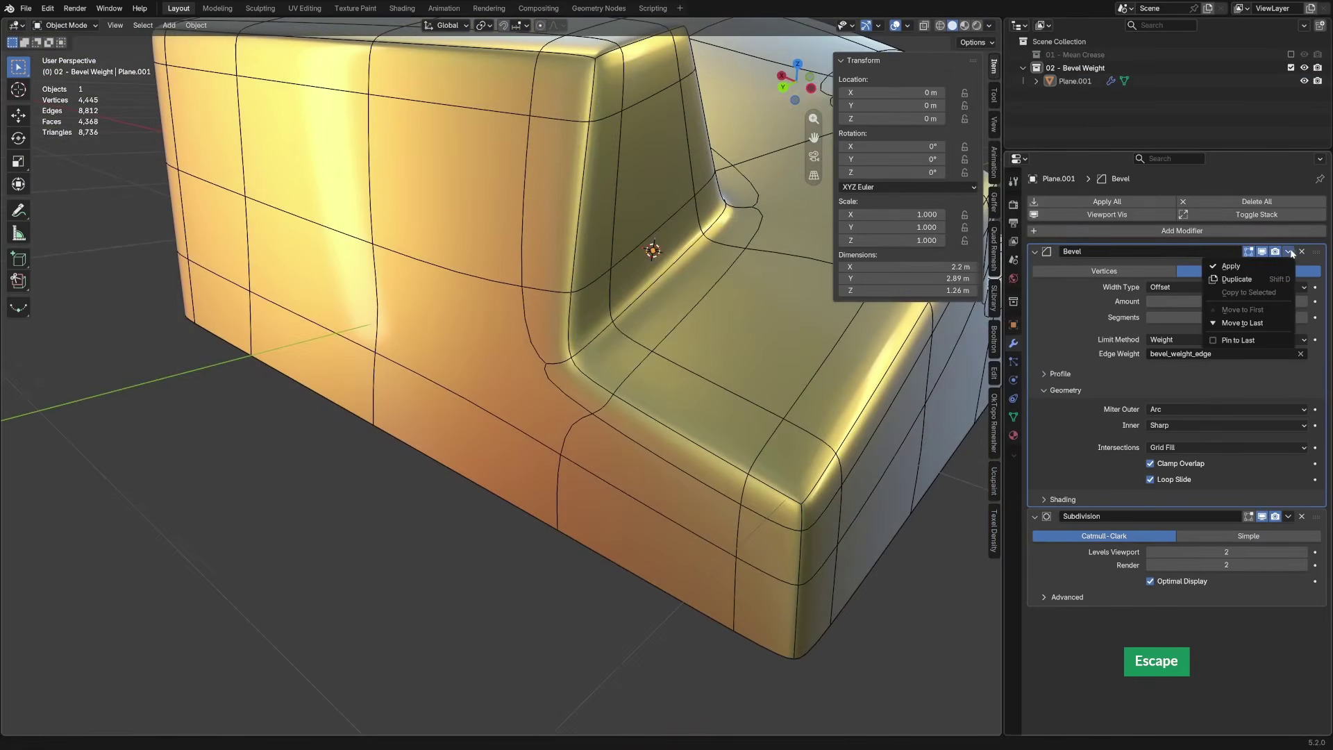
click(1230, 266)
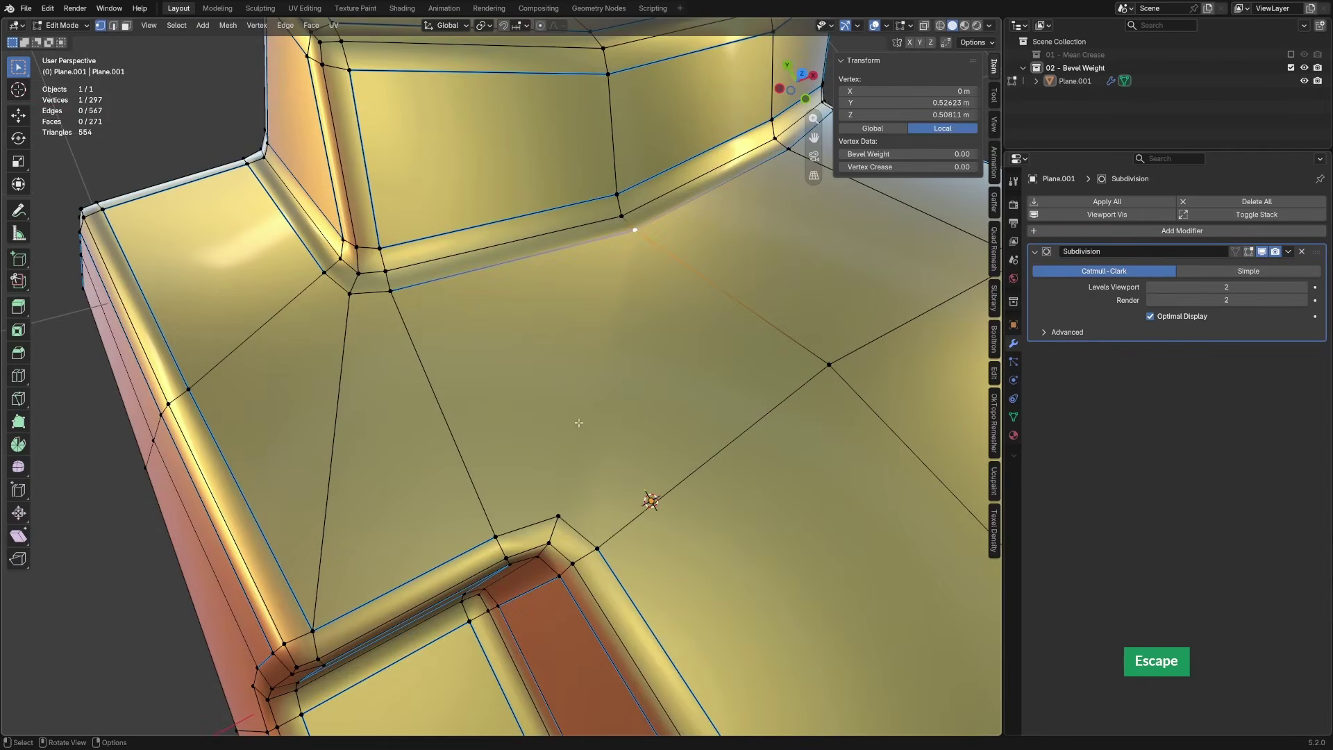
shift+click(558, 516)
key(j)
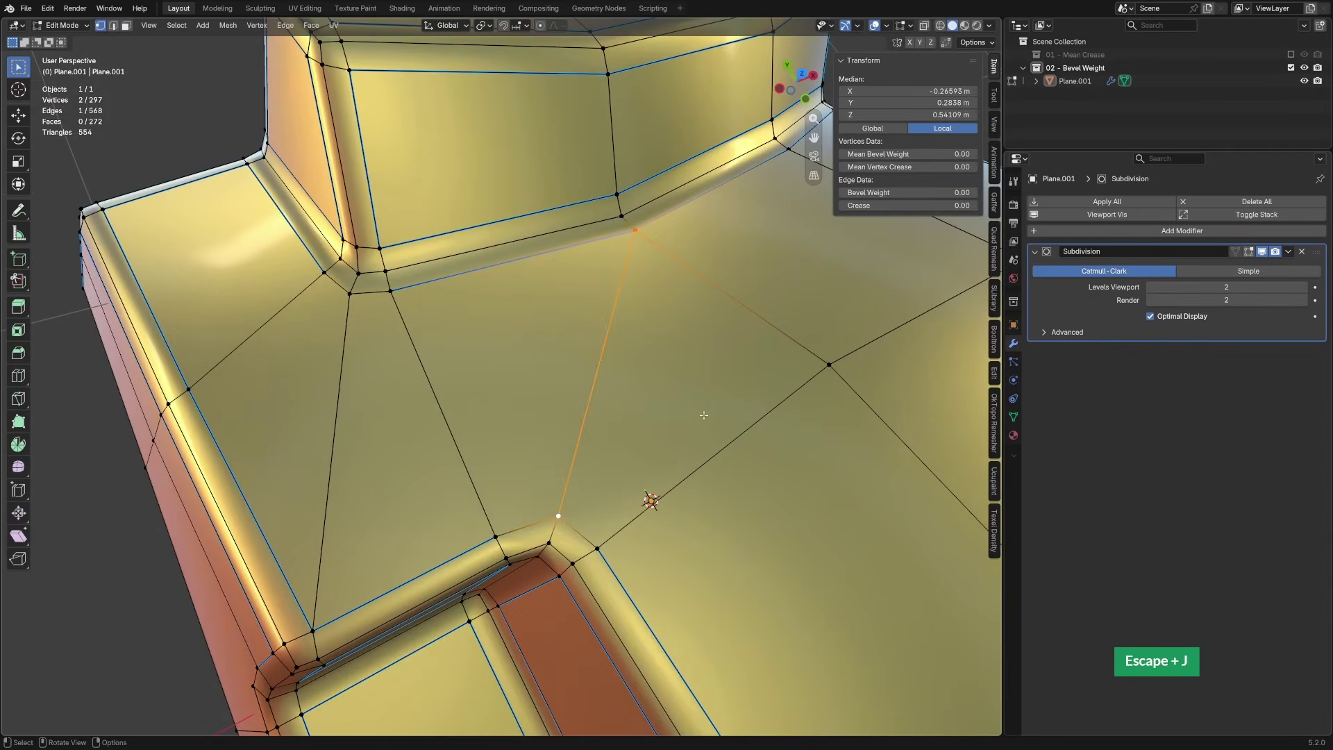
key(Tab)
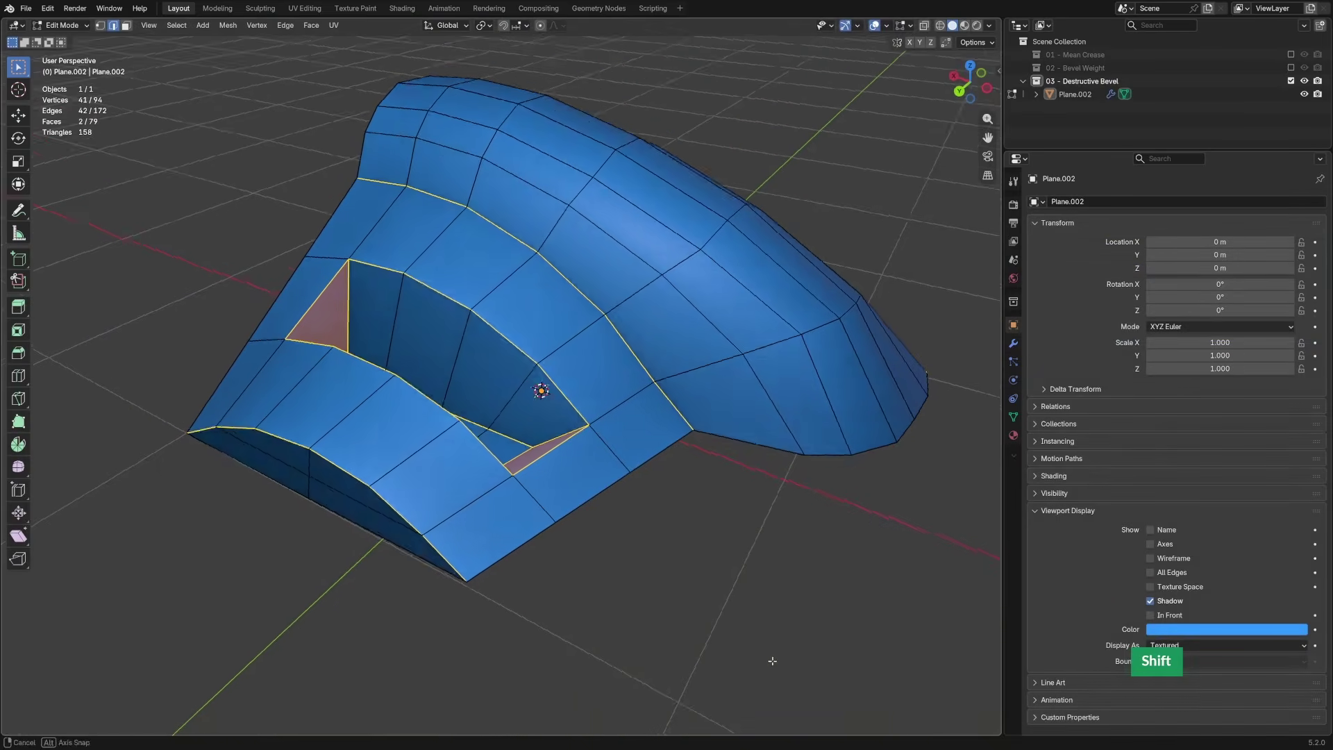
Bevel the selected edges of the blue mesh with a width of about 0.027 m
middle_drag(727, 607, 668, 463)
key(ctrl+b)
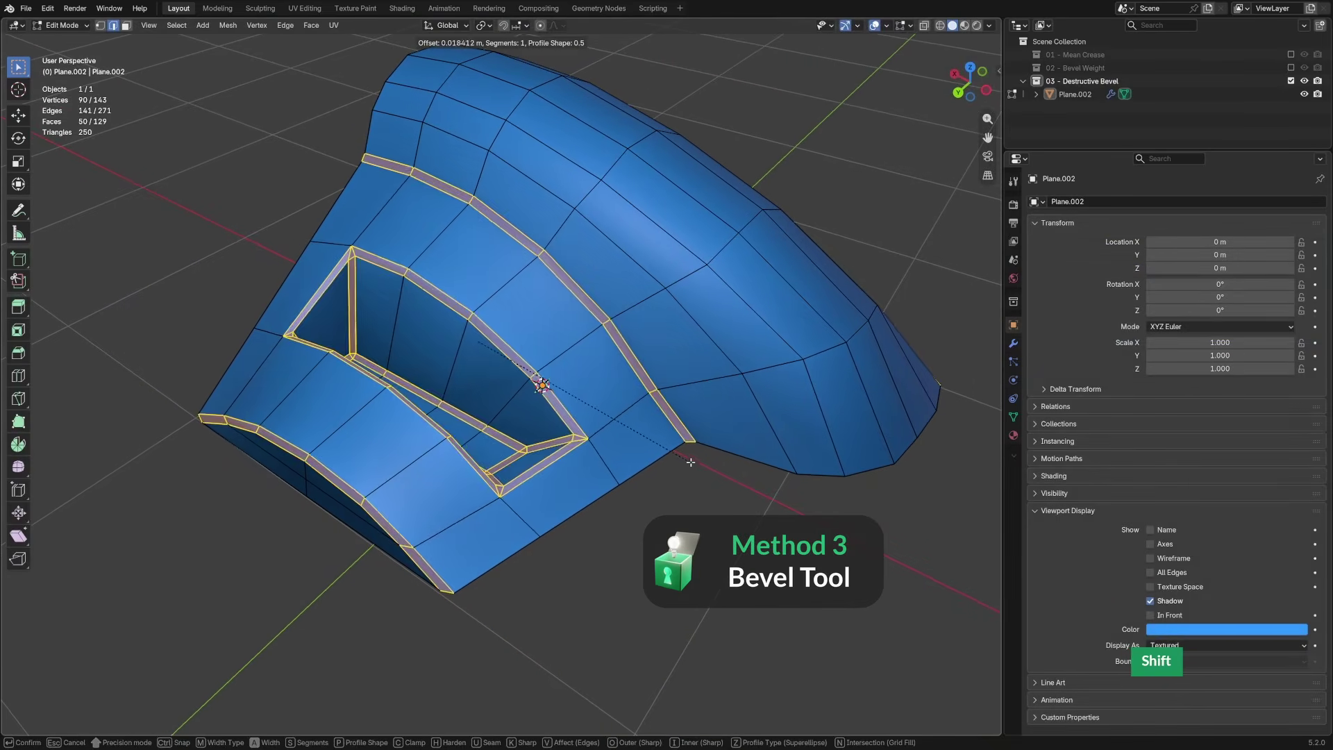
click(695, 466)
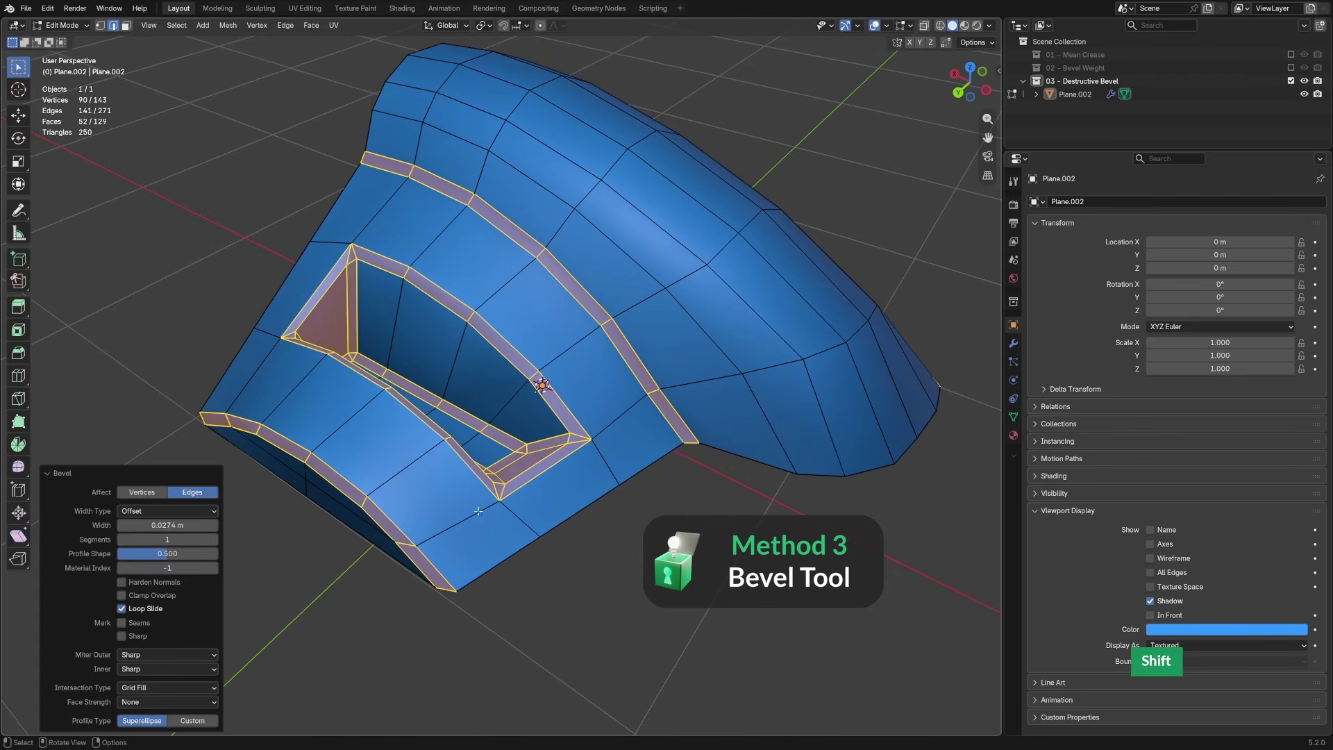
Set the bevel to 2 segments with a profile shape of 1 and an Arc outer miter
click(214, 540)
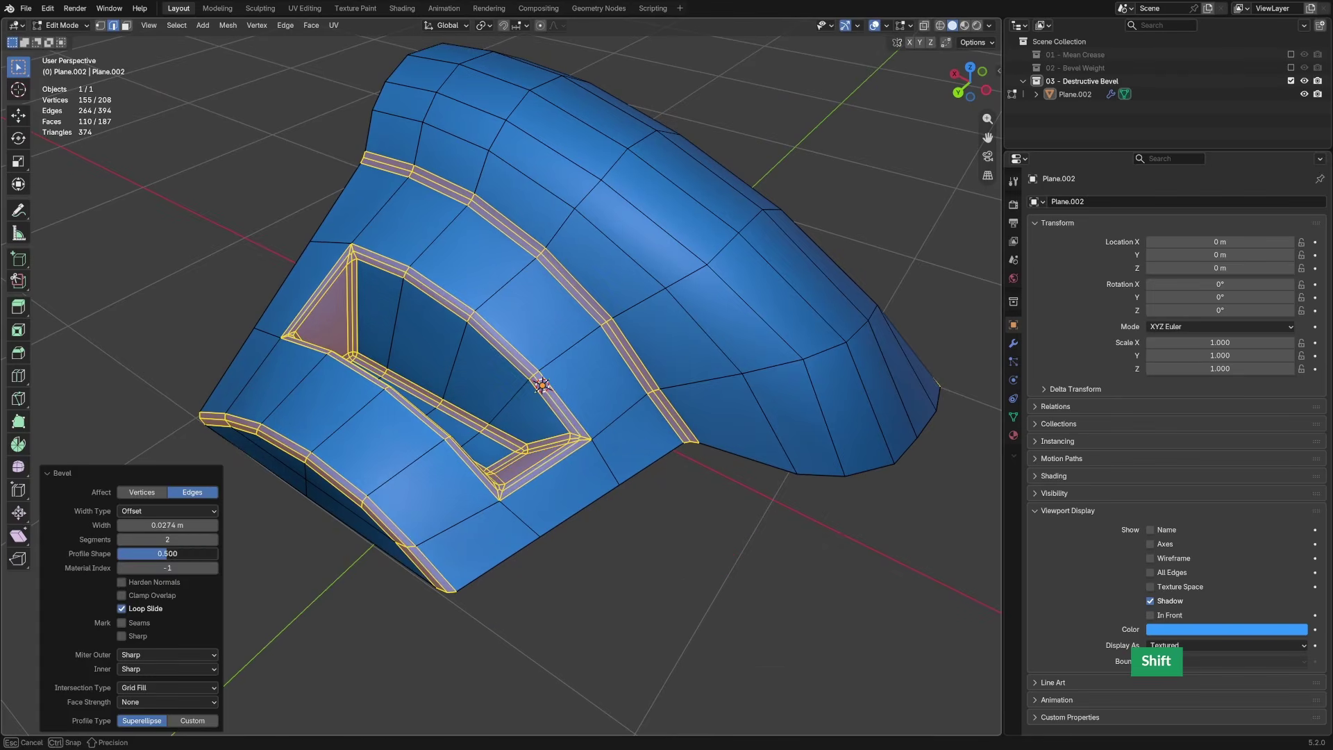
shift+drag(167, 554, 209, 554)
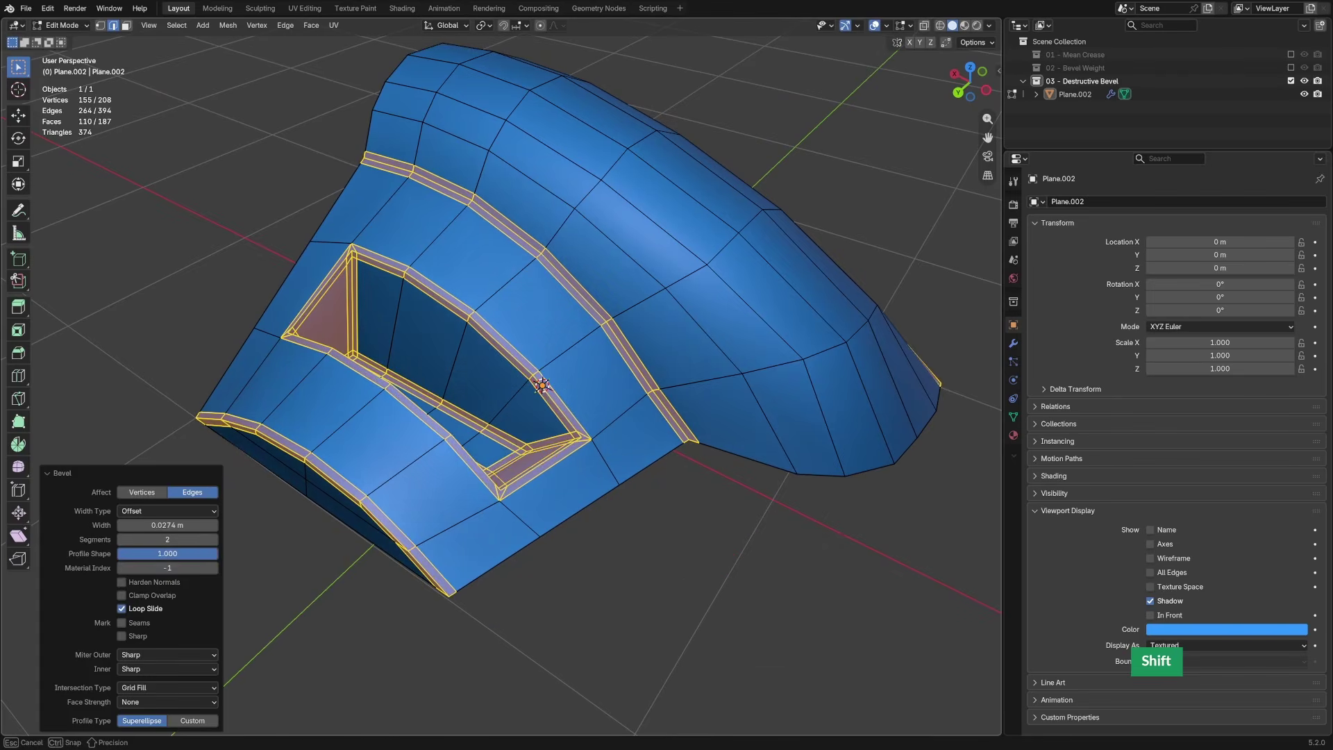
click(159, 656)
click(153, 702)
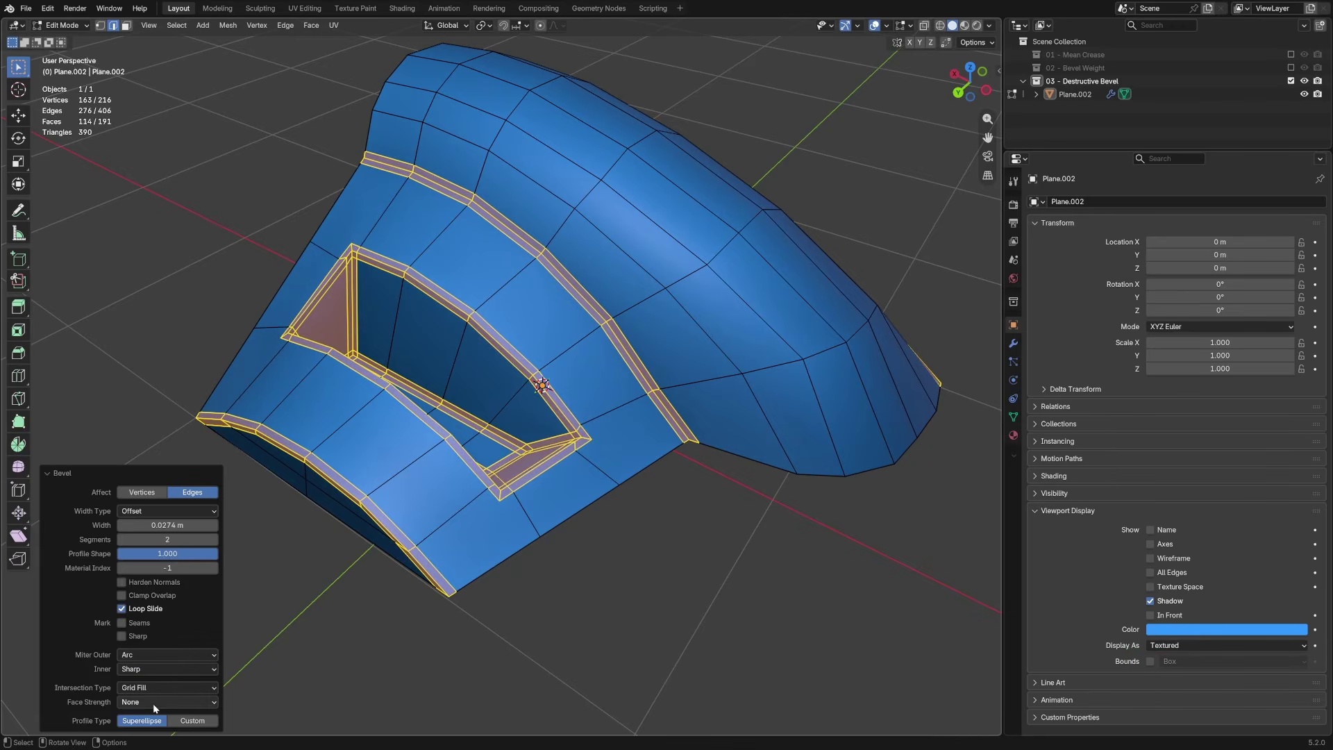
Connect the recess's beveled corner vertices to the vertices on the outer boundary with new edges
click(499, 499)
shift+click(456, 592)
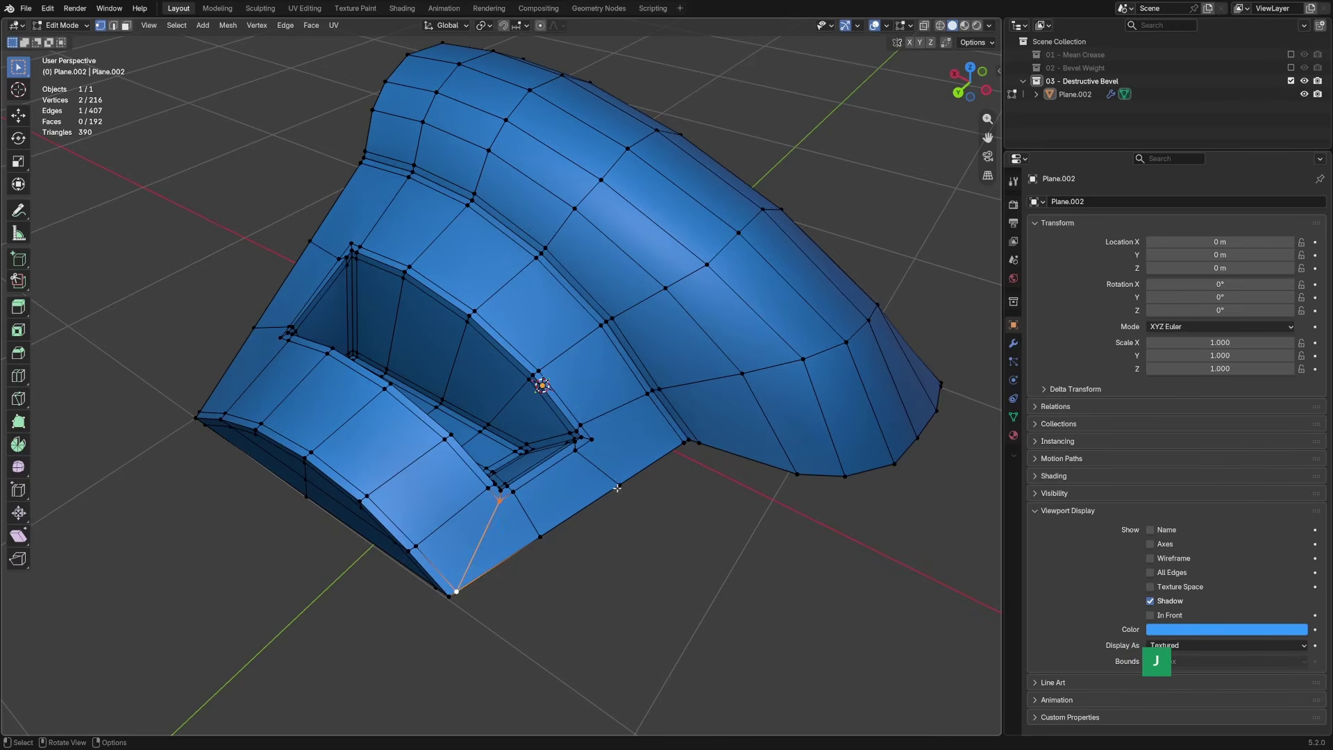
click(591, 439)
click(281, 337)
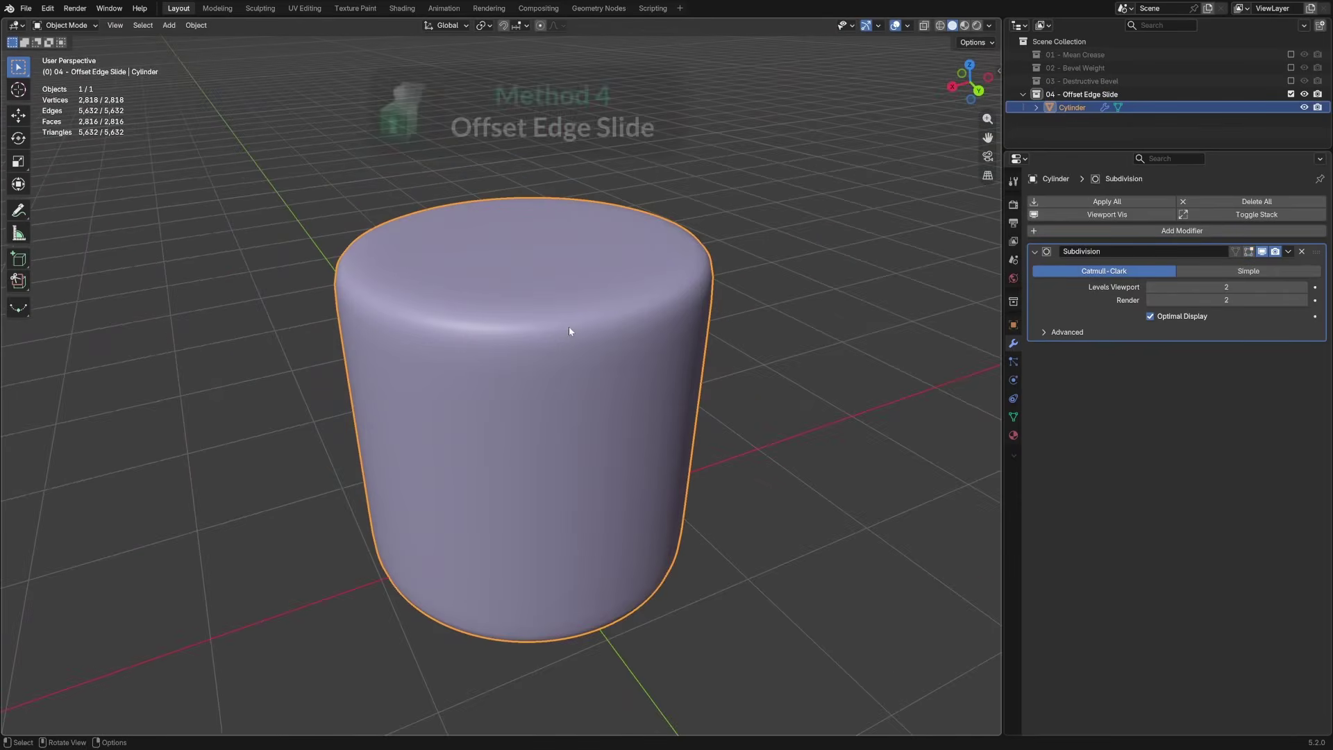
Add supporting edge loops on both sides of the cylinder's top rim with Offset Edge Slide
key(Tab)
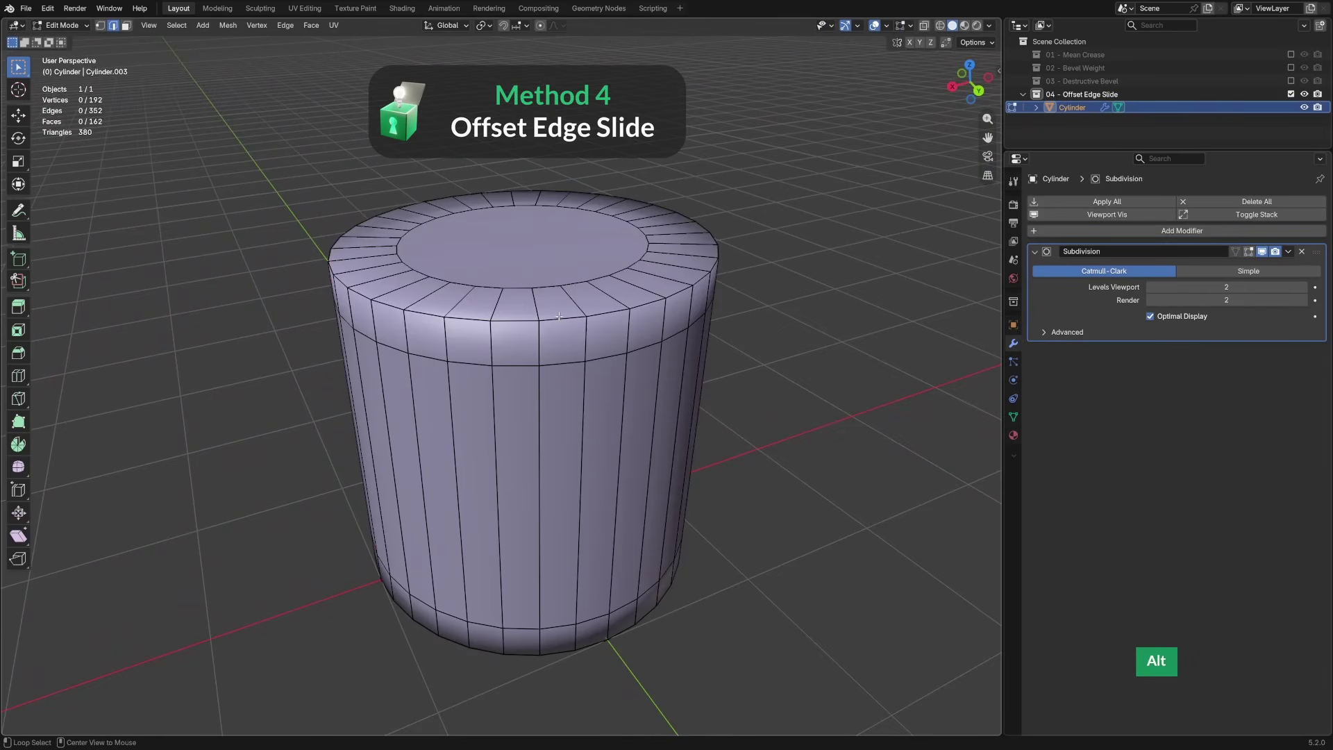
alt+click(558, 316)
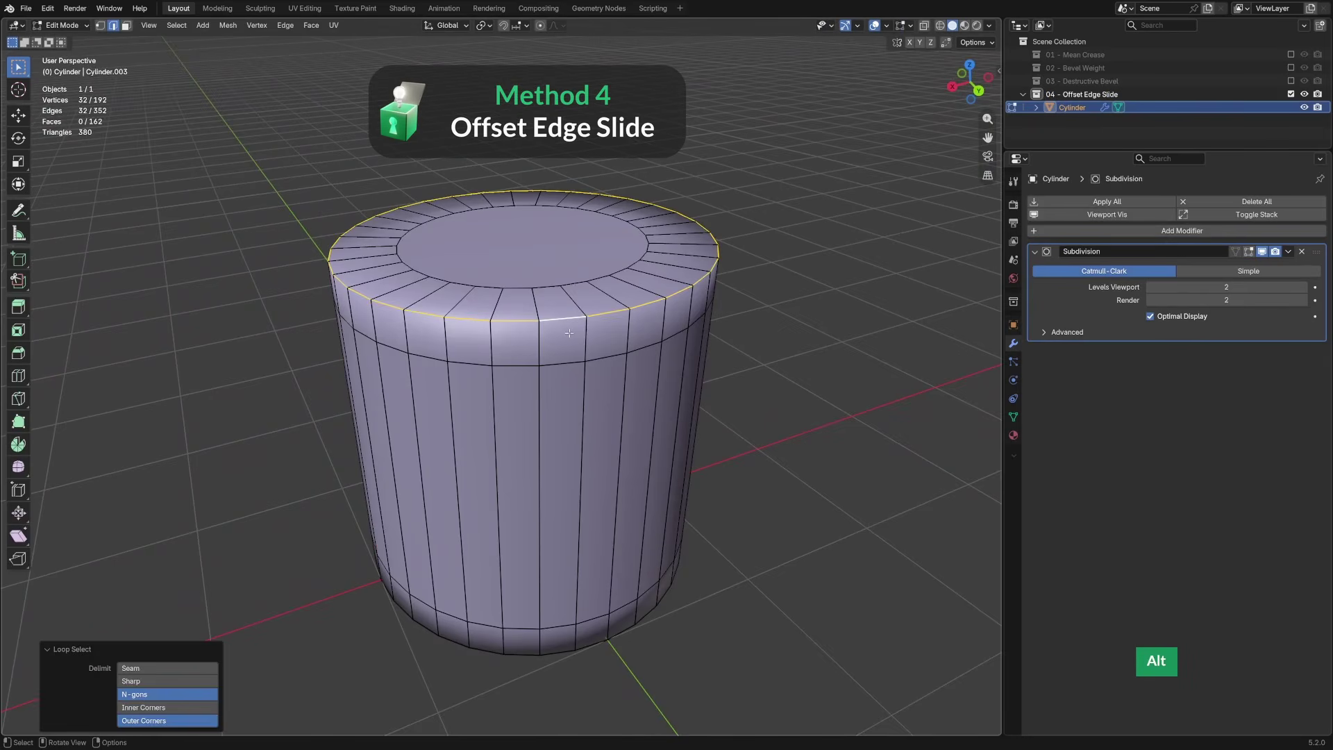
key(ctrl+shift+r)
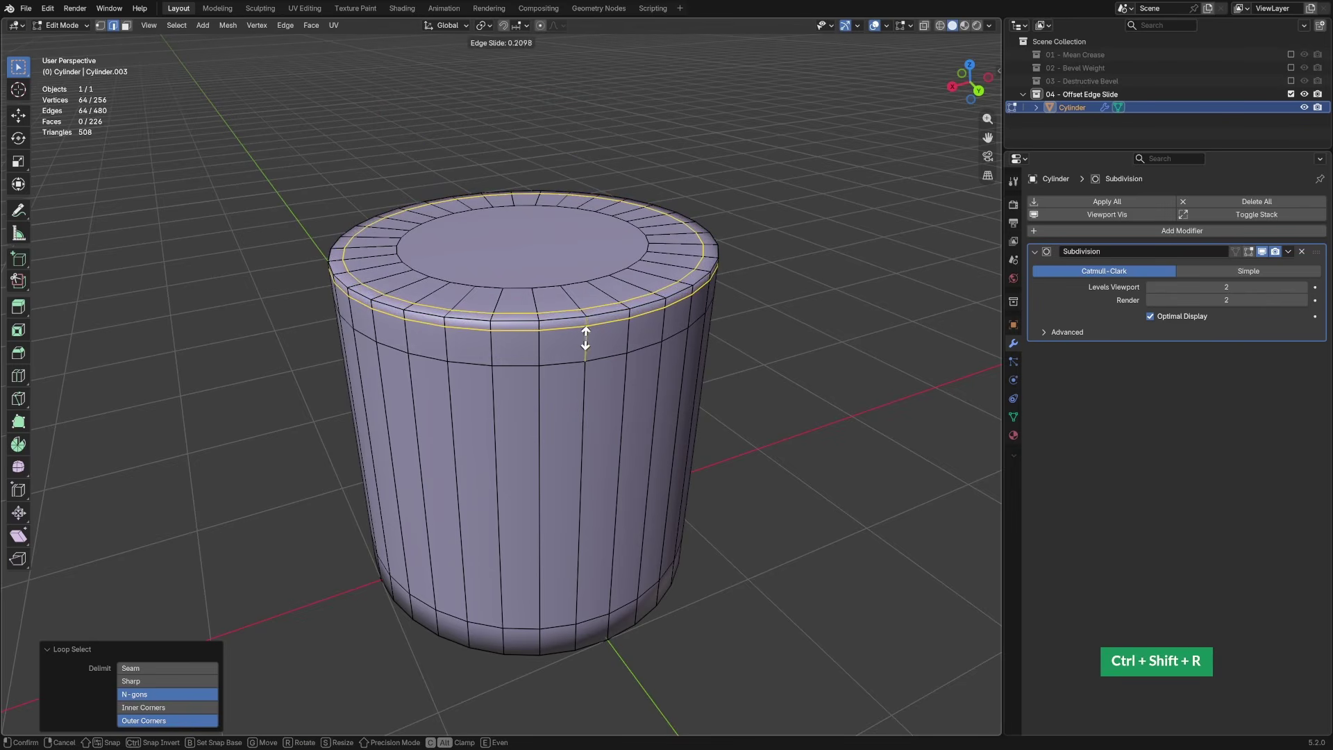
click(586, 338)
key(Tab)
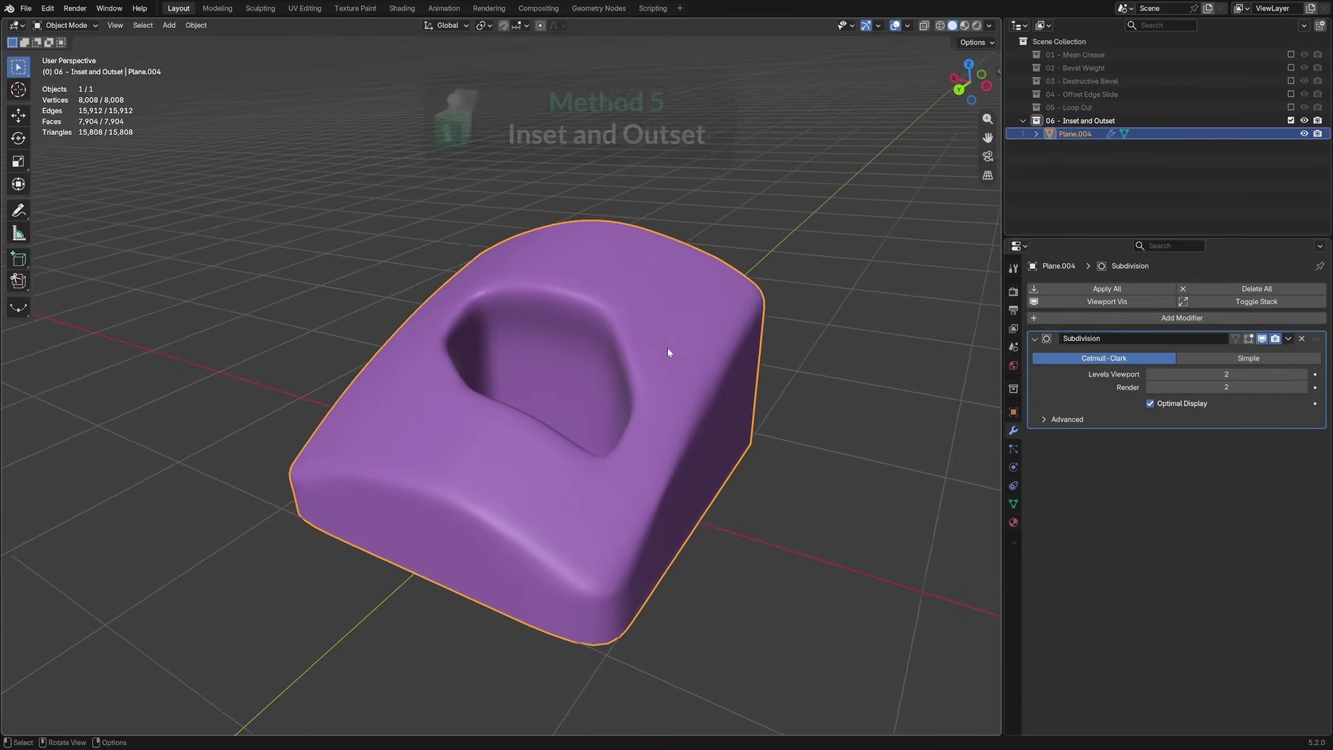
Select all faces of the curved top surface as Coplanar to the picked face, with a threshold of about 0.77
key(Tab)
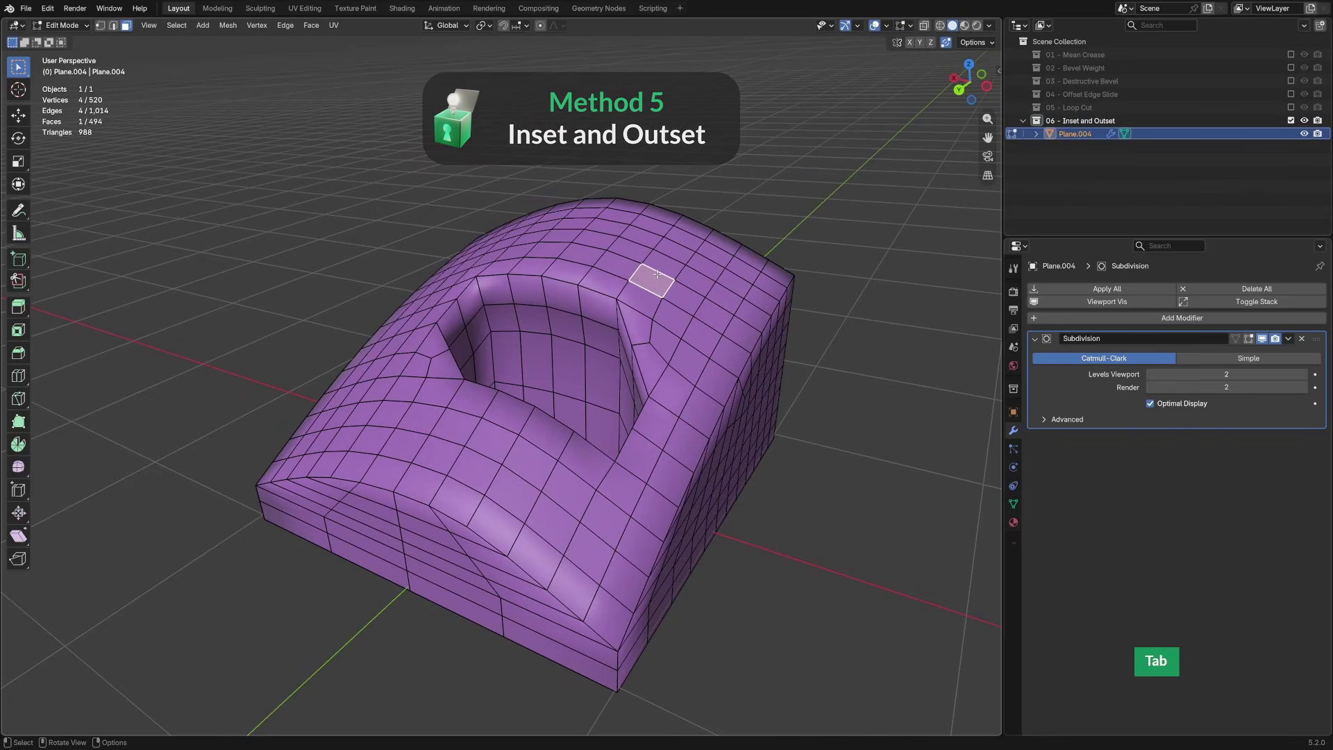
key(shift+g)
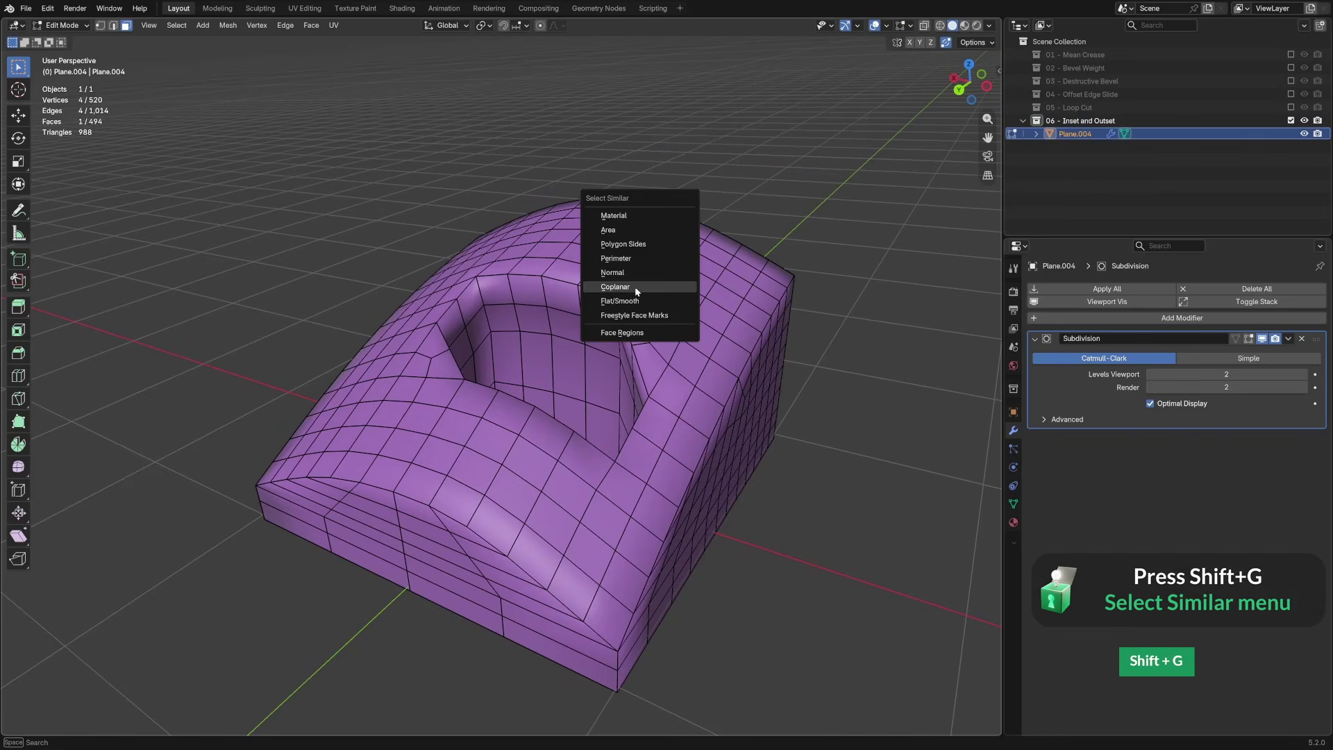
click(654, 289)
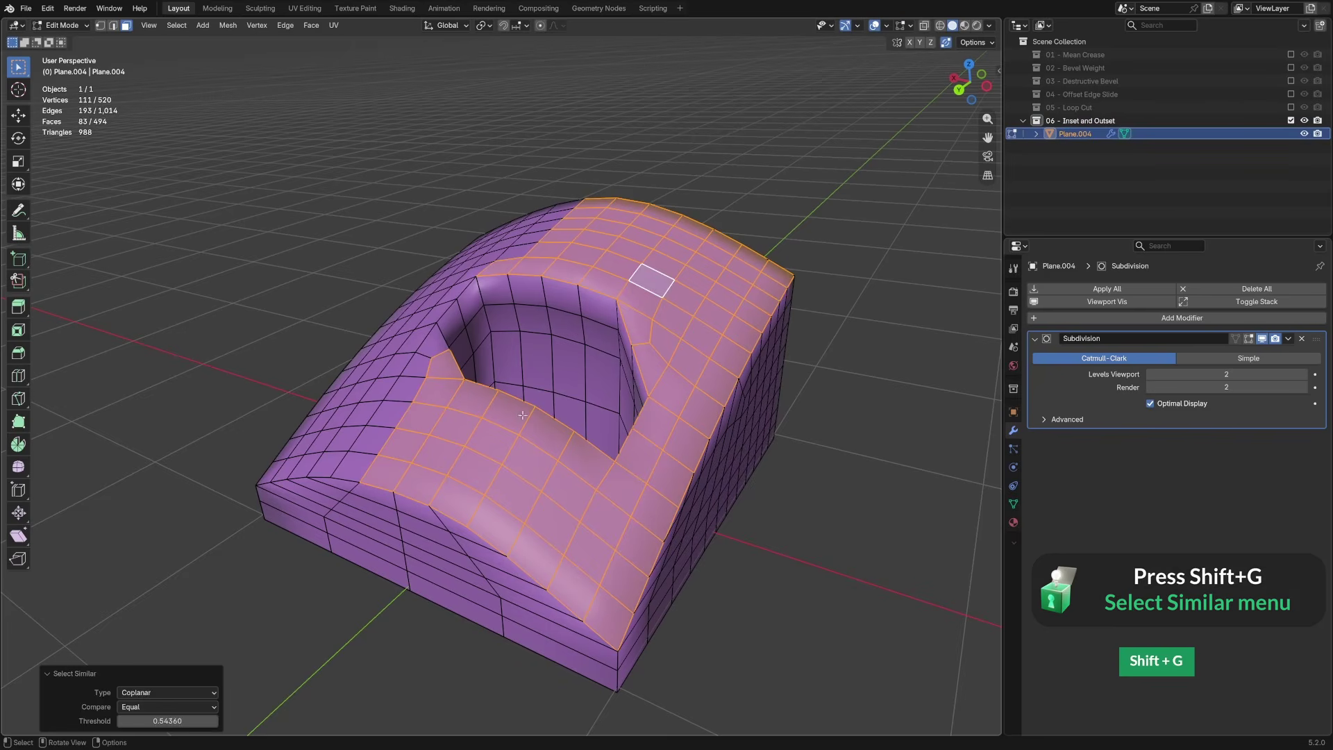
drag(208, 720, 256, 721)
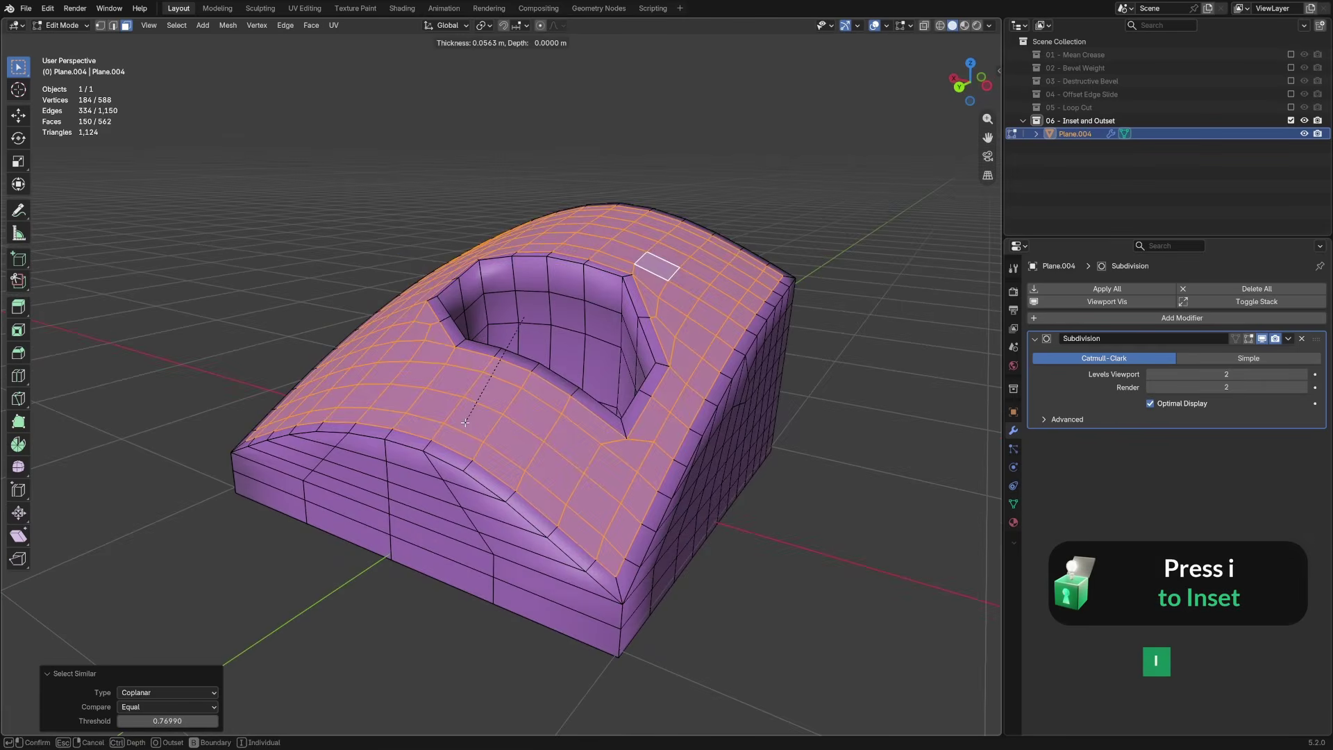
Outset the selected curved top faces by about 0.021 m and inset them by about 0.021 m
key(o)
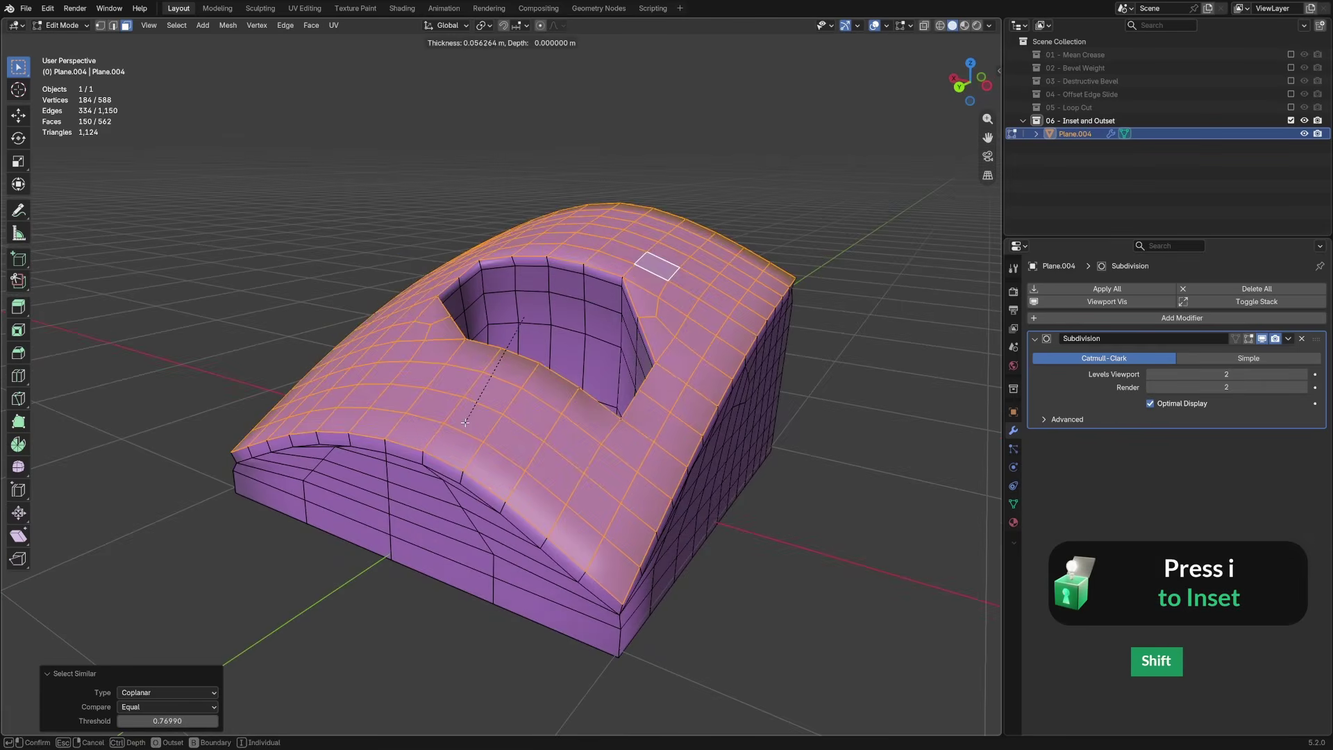
click(539, 442)
key(i)
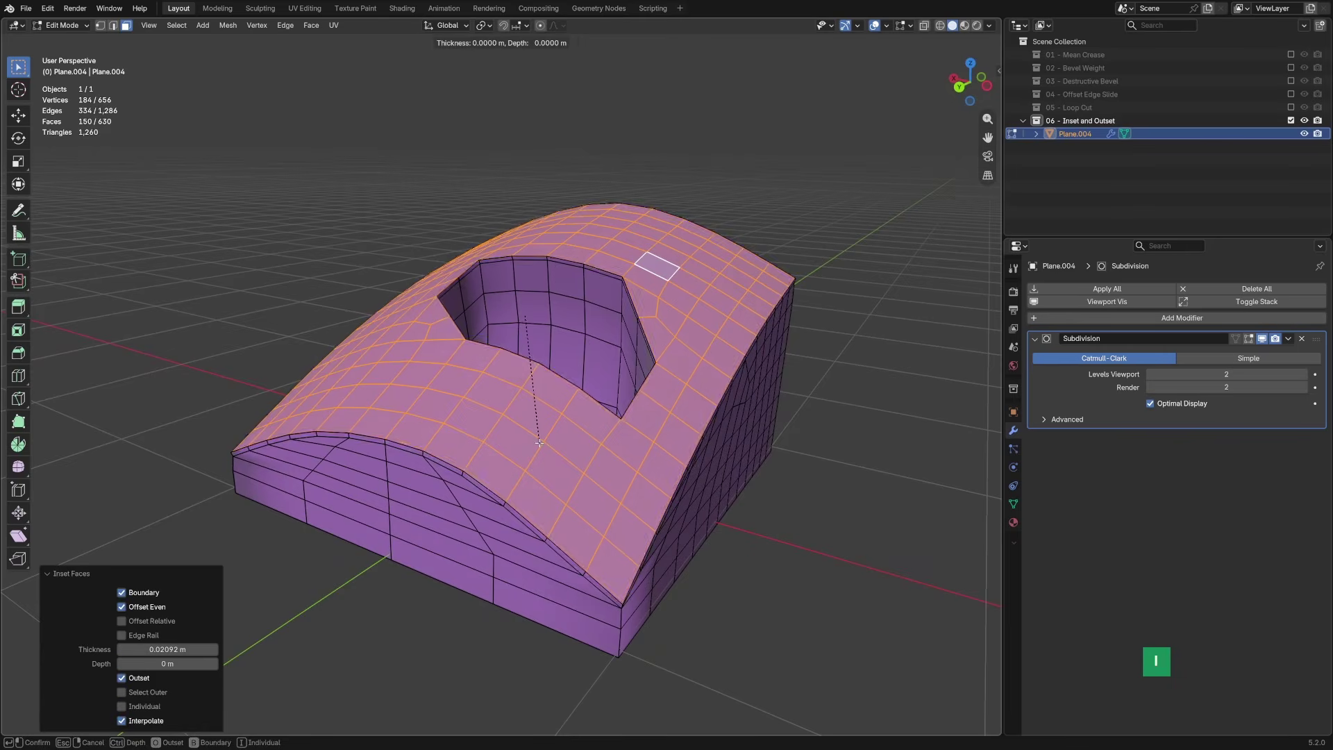
key(shift)
right_click(526, 429)
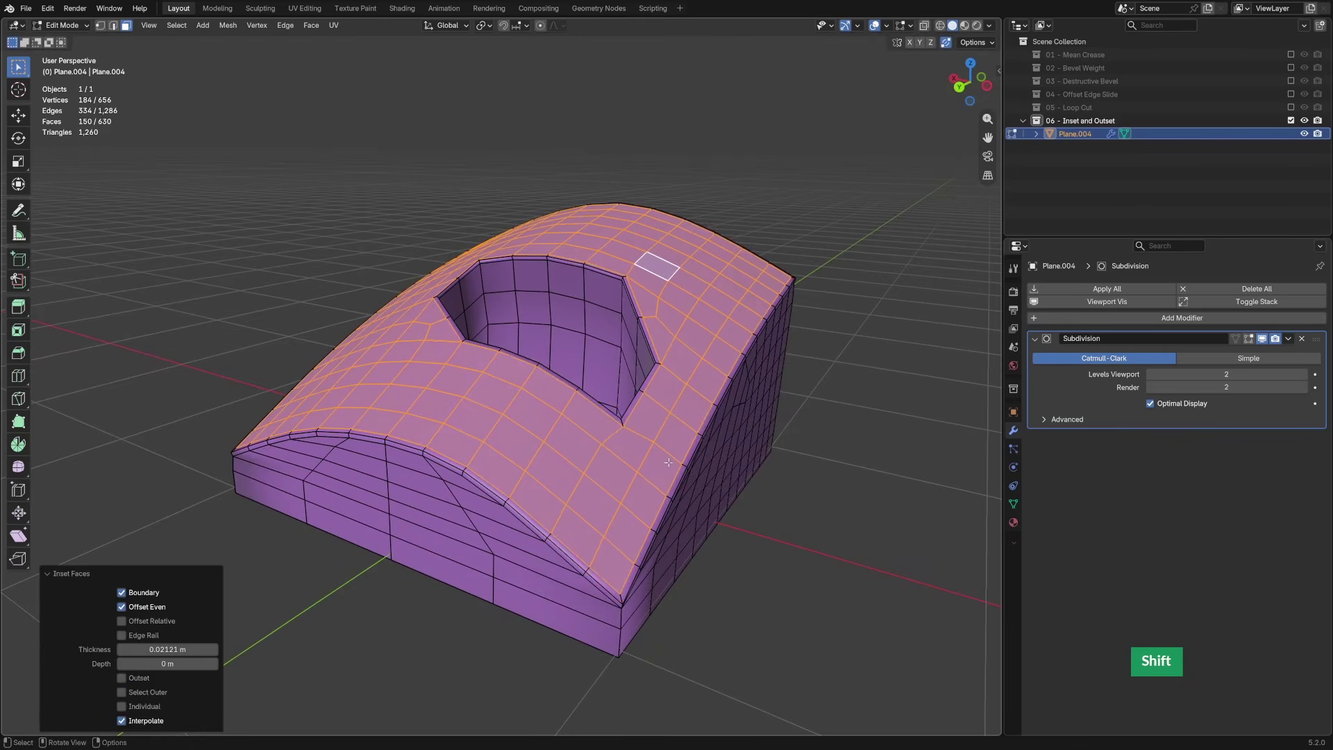
key(alt+a)
middle_drag(650, 560, 562, 547)
key(Tab)
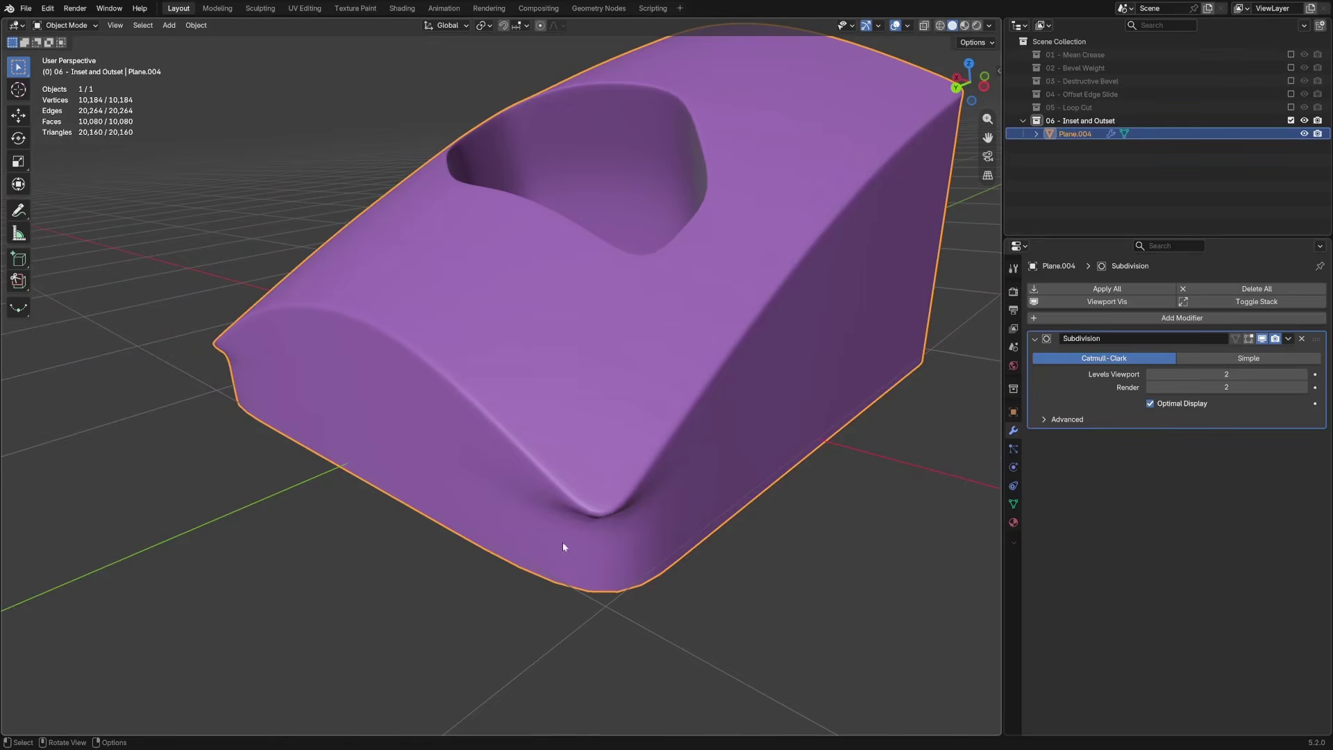
Bevel the vertical edges at the front corner by about 0.02 m with 2 segments and select the bevel's top middle vertex
key(Tab)
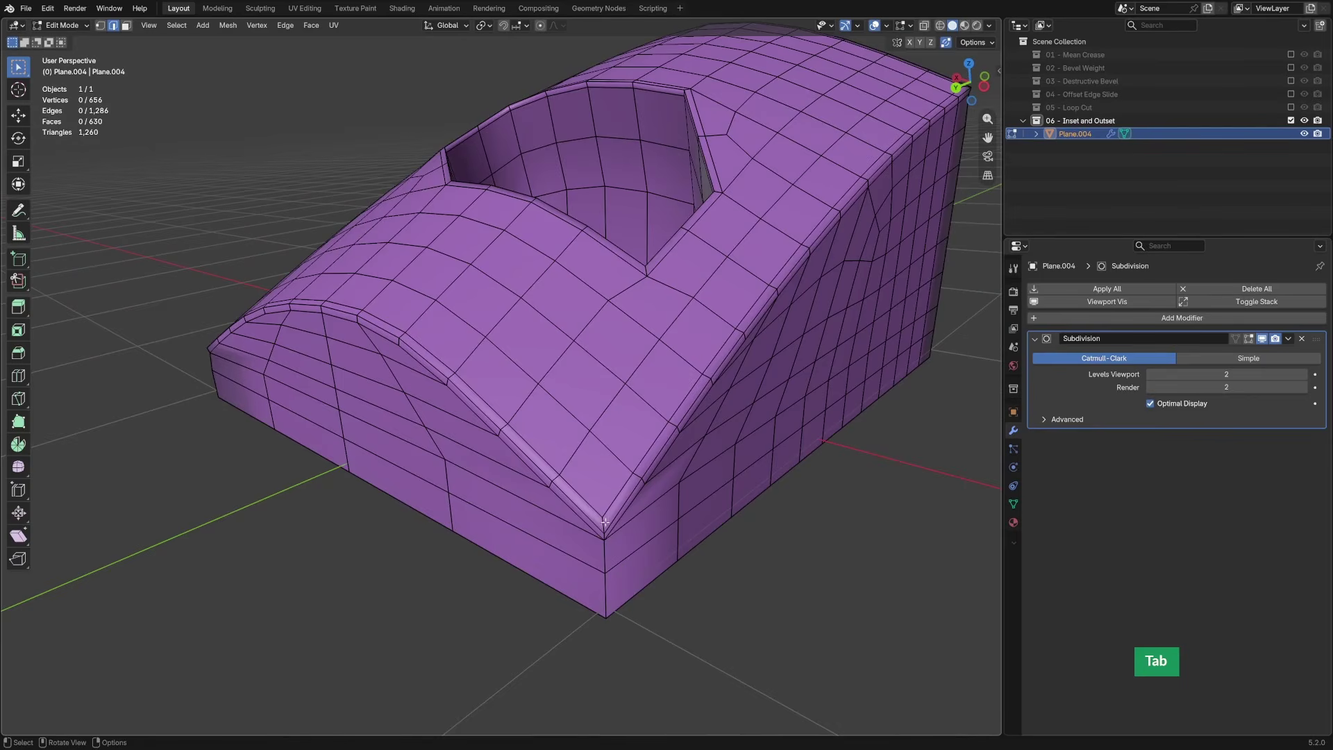
ctrl+click(605, 528)
scroll(649, 561, up, 3)
key(ctrl+b)
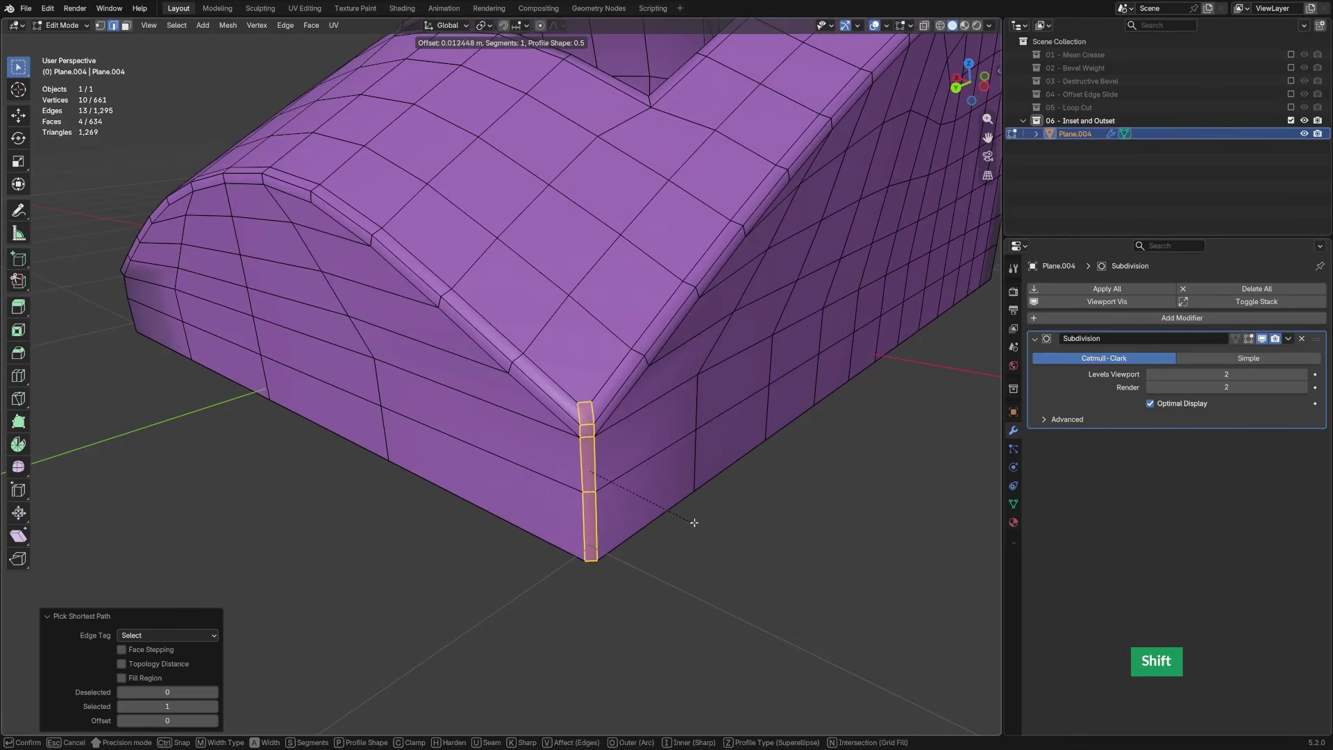
scroll(707, 522, up, 1)
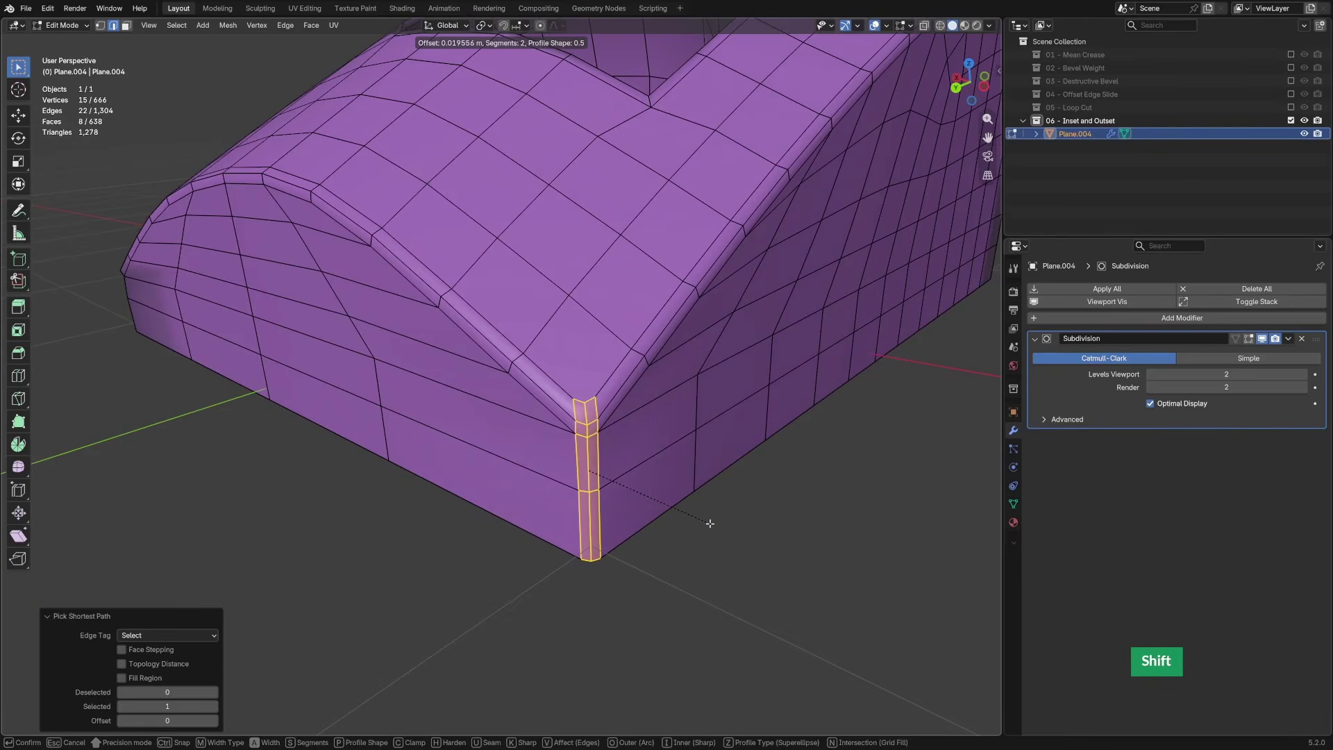
click(709, 523)
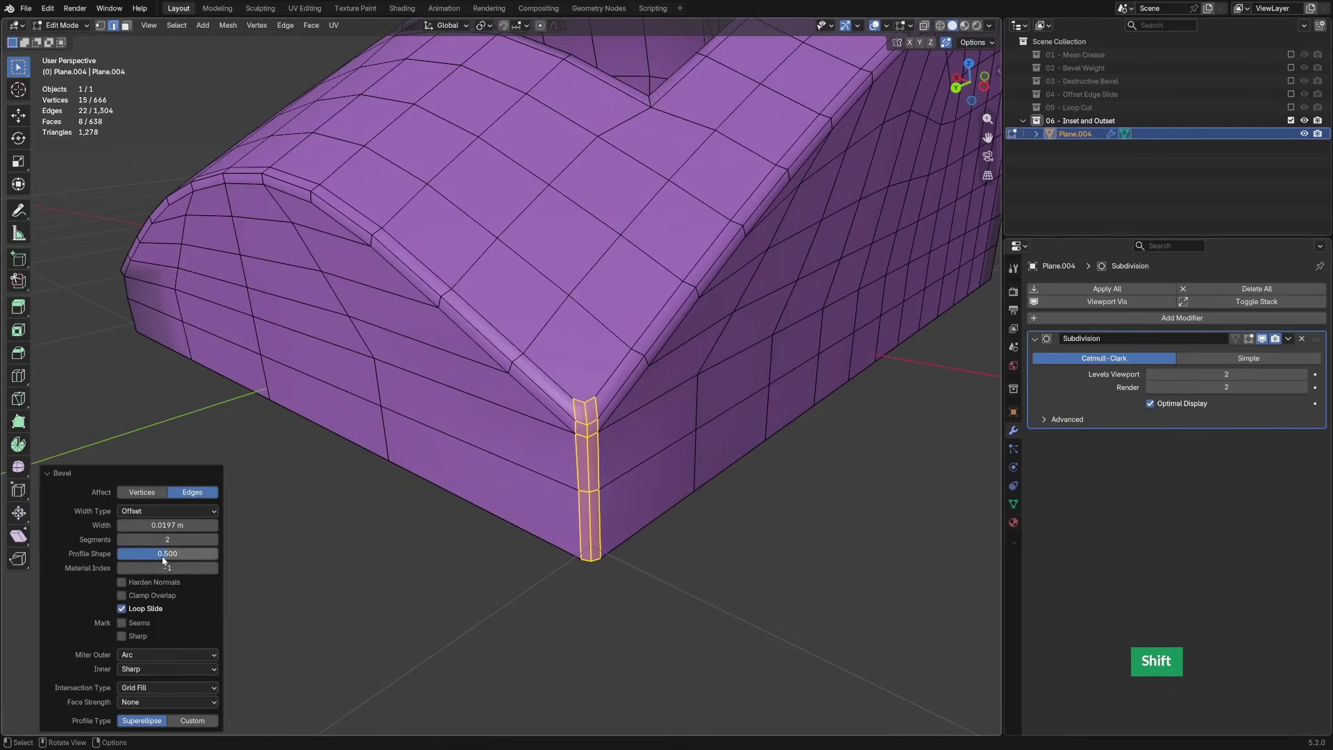
key(1)
click(585, 410)
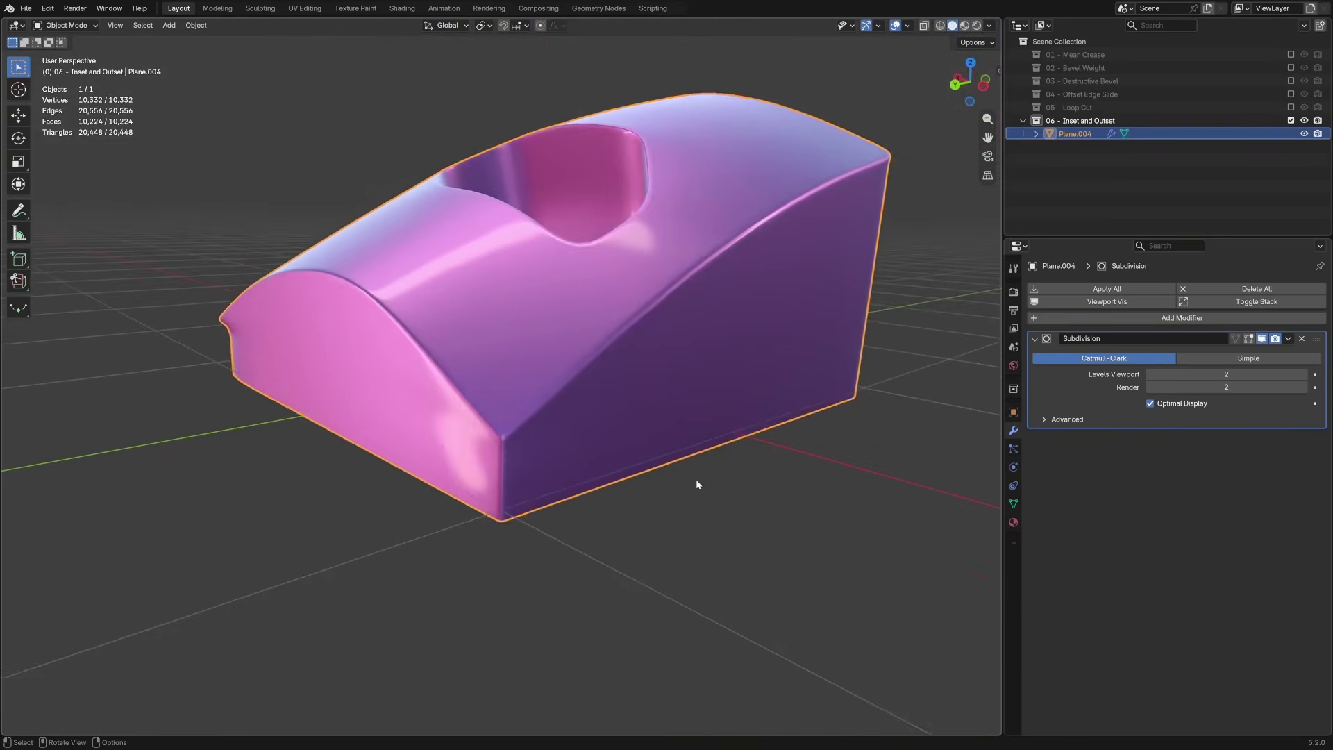
Select the arched end wall's faces by Coplanar similarity and flatten them with LoopTools using the best-fit plane
mouse_move(696, 479)
middle_down()
mouse_move(522, 481)
mouse_move(475, 459)
mouse_move(489, 467)
middle_up()
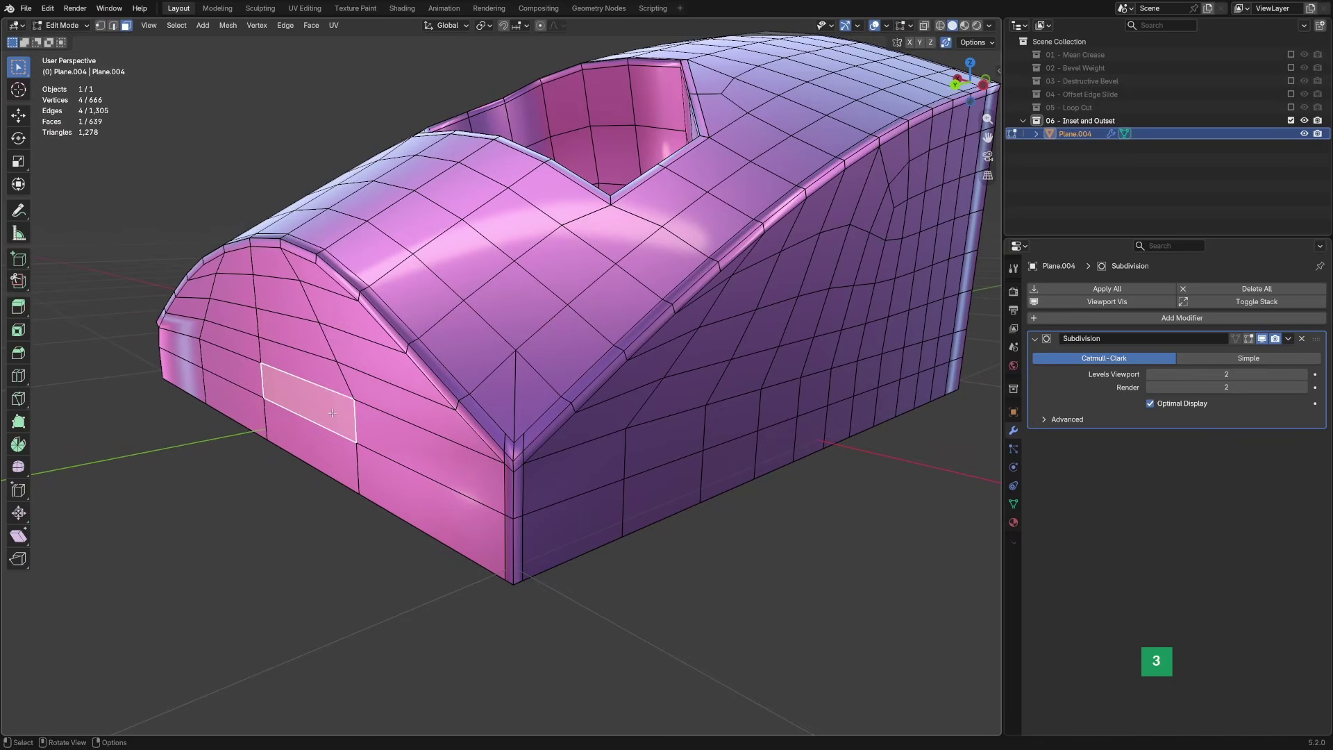
key(shift+g)
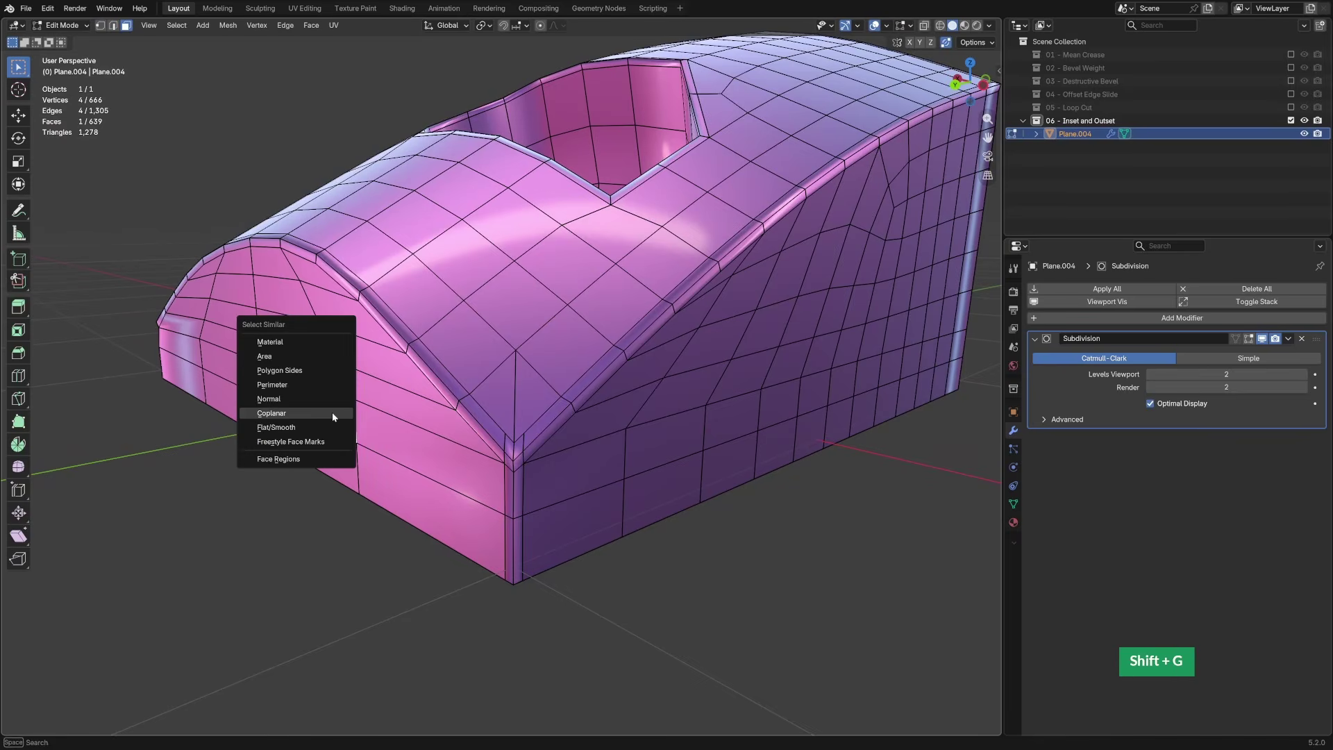
click(332, 414)
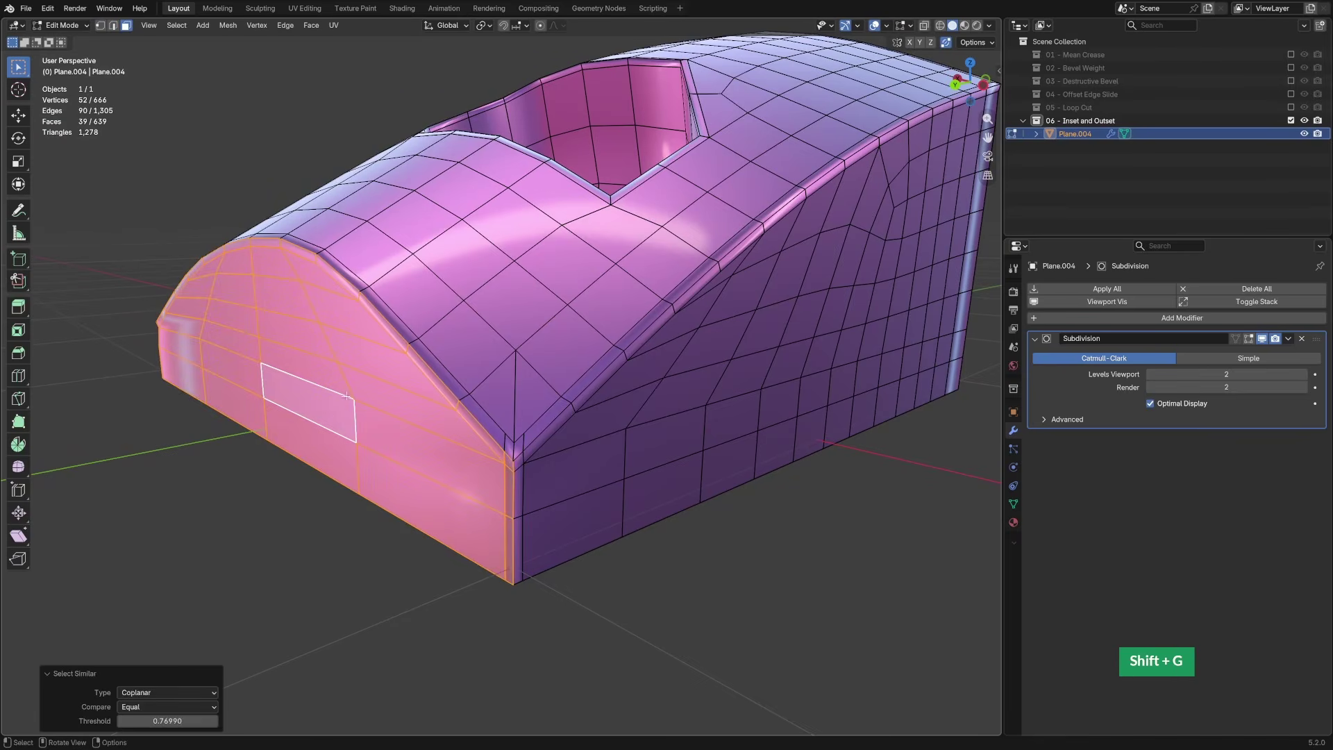
right_click(347, 396)
mouse_move(302, 328)
click(355, 368)
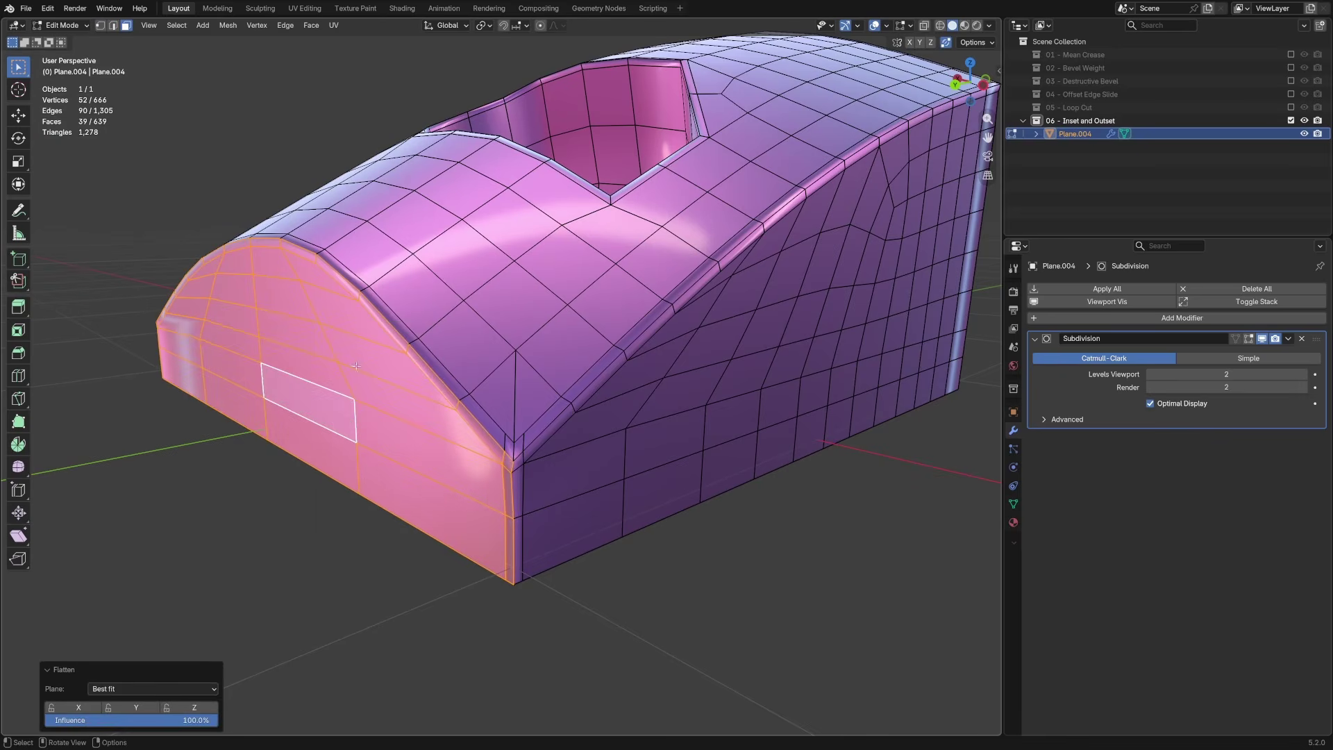
Select the long dark side wall's faces by Coplanar similarity and flatten them with LoopTools
click(615, 448)
key(shift+g)
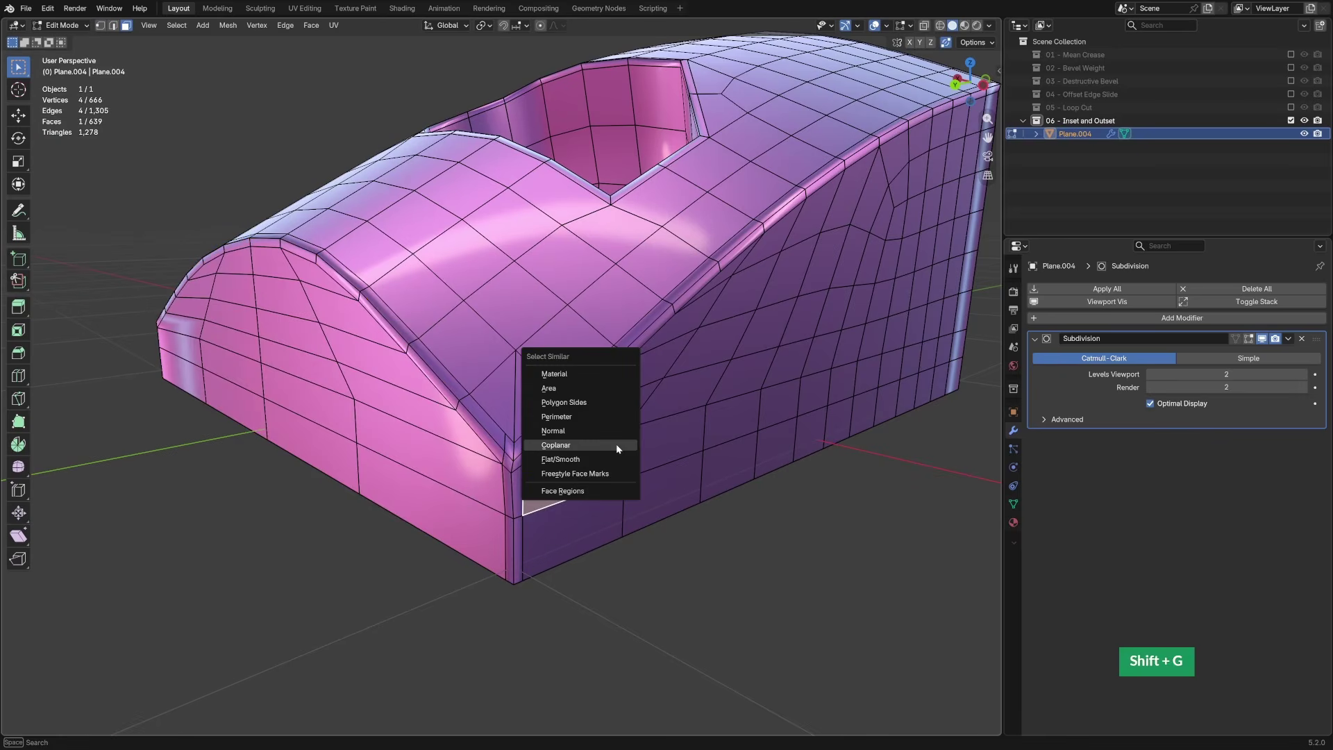
click(615, 443)
right_click(615, 443)
mouse_move(615, 443)
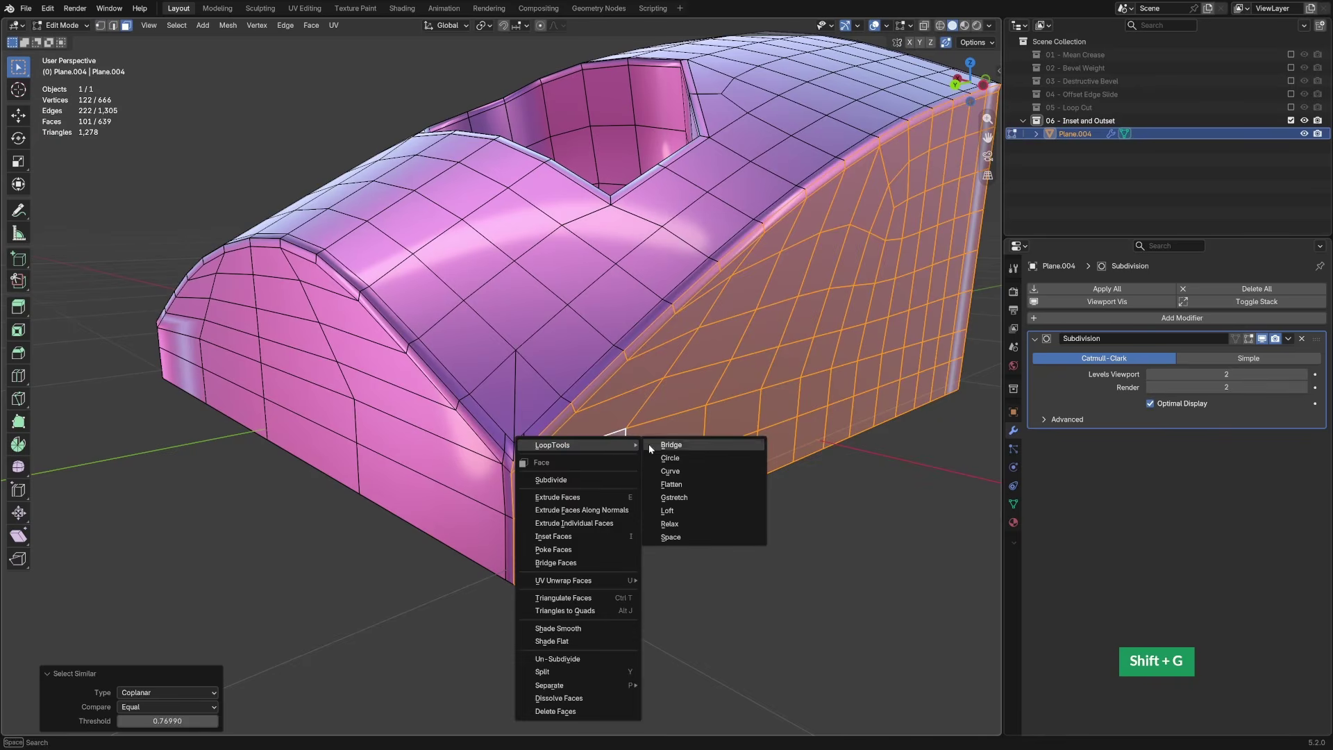
click(671, 484)
key(Tab)
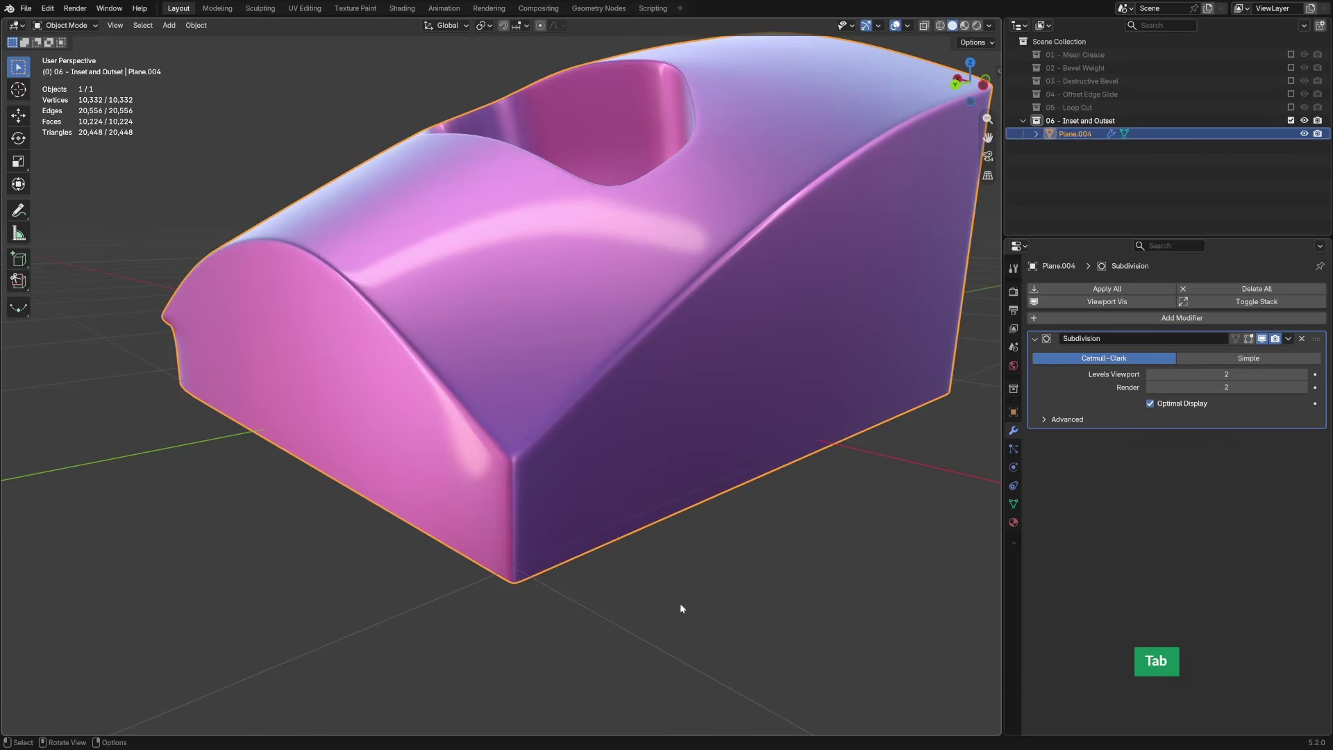
click(681, 605)
middle_drag(629, 551, 628, 551)
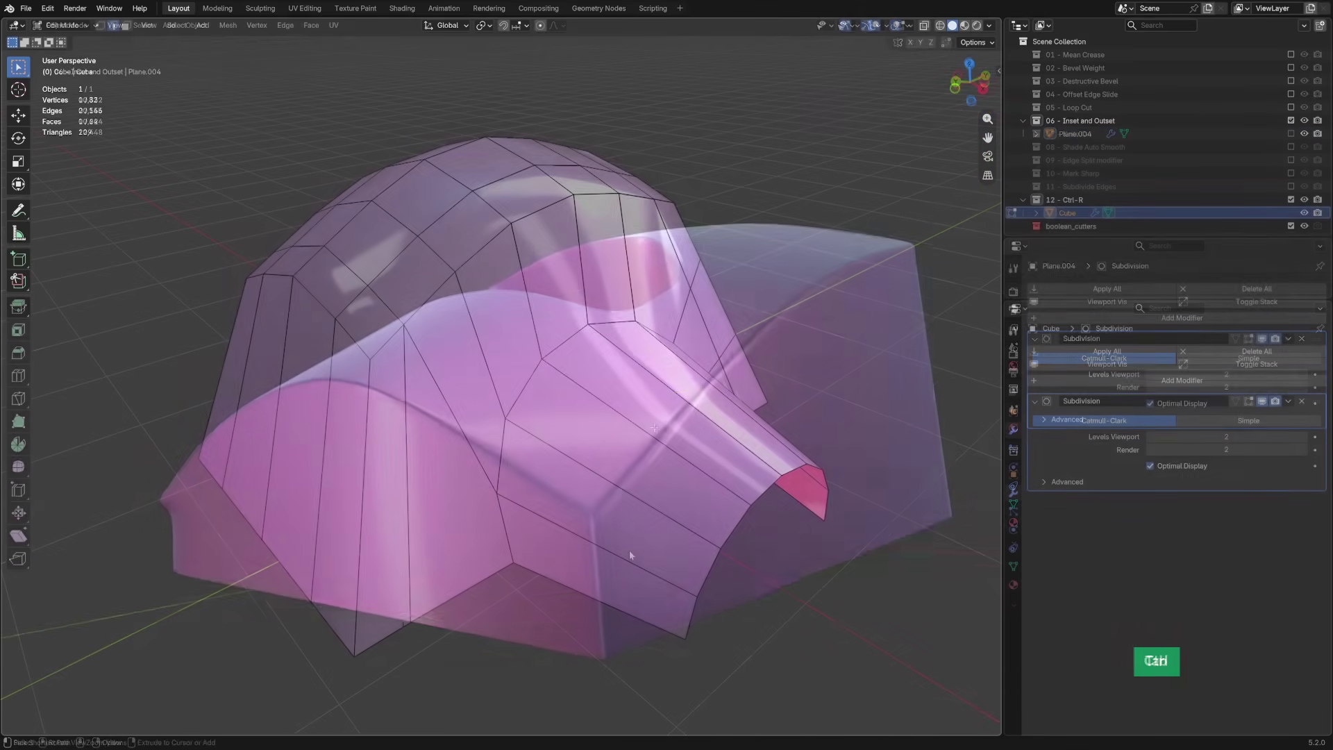
Cut an edge loop across the half-tube and slide it close to its open end, at a factor of about -0.94
key(ctrl+r)
click(656, 432)
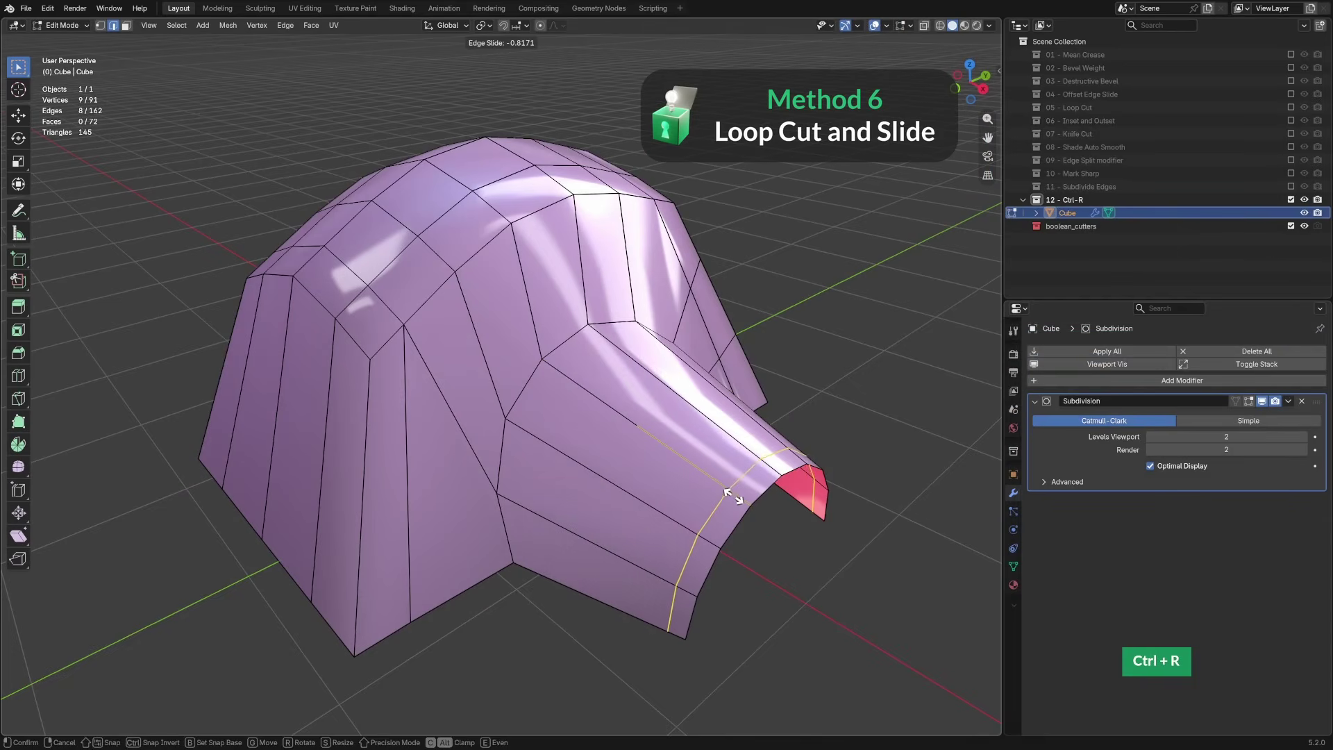
key(e)
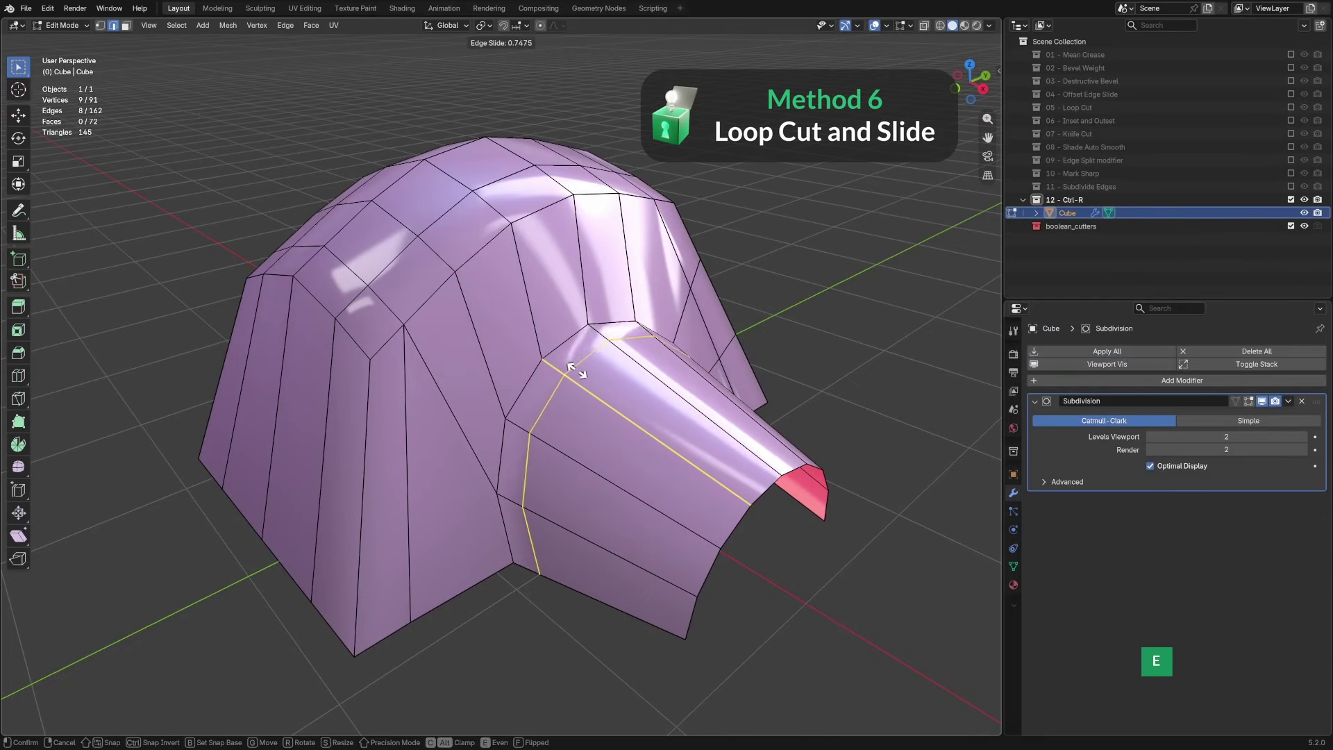
key(f)
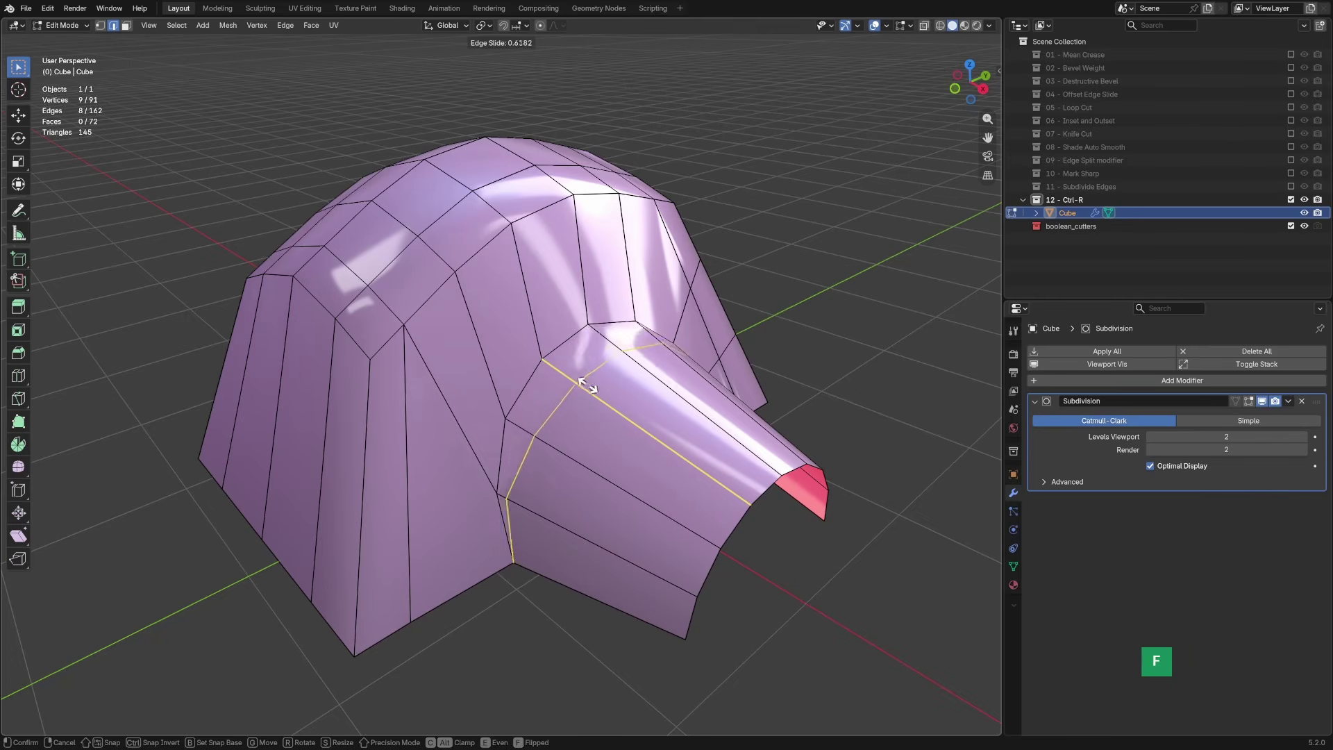
click(730, 525)
Cut another loop across the half-tube and slide it close to the dome junction, at a factor of about 0.92
key(ctrl+r)
click(610, 474)
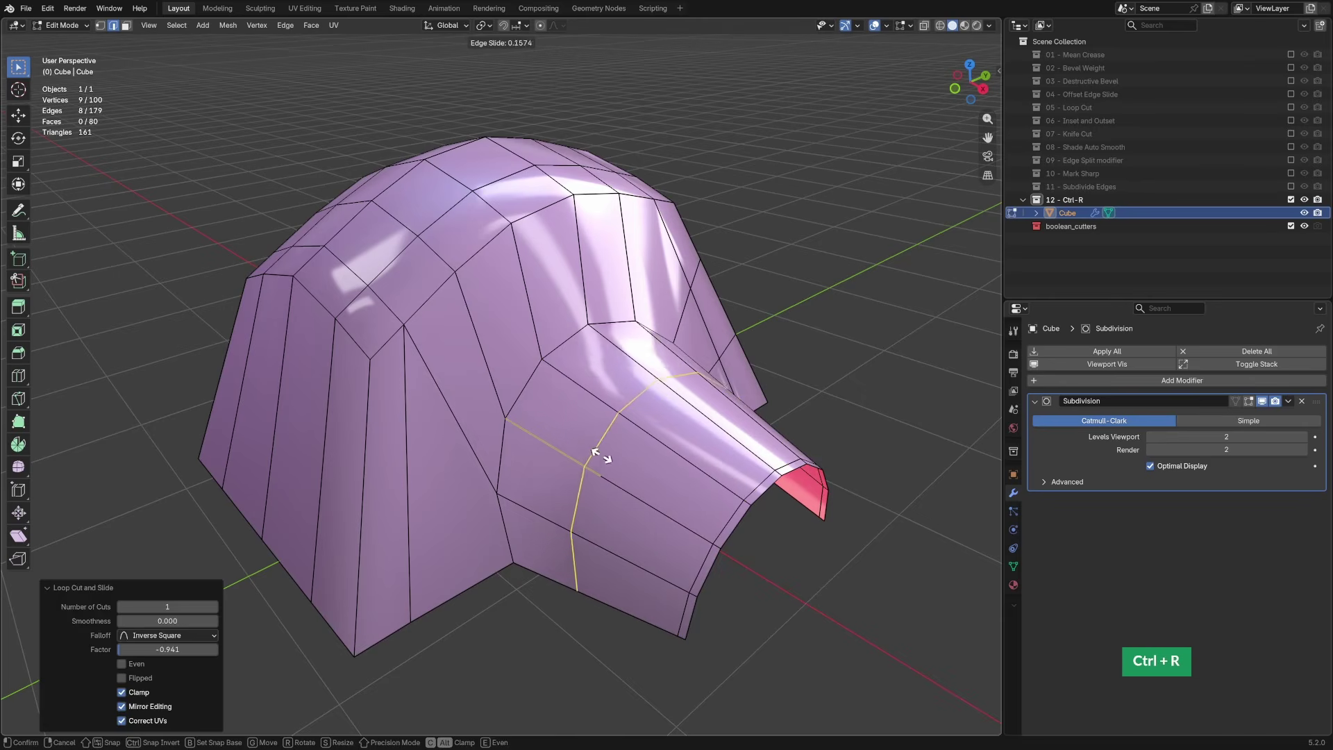
click(547, 370)
Add loop cuts on the dome on both sides of the half-tube and slide them close to the junction
key(ctrl+r)
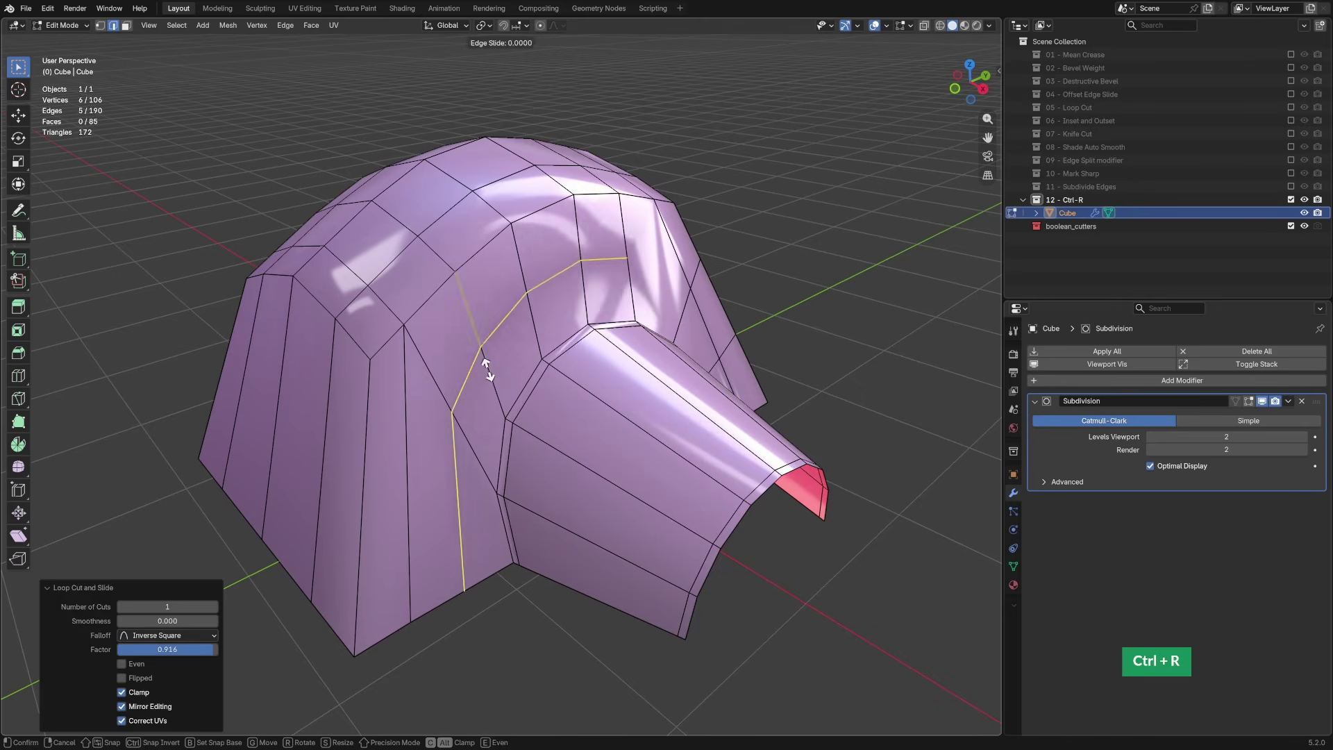
click(487, 368)
click(503, 428)
middle_drag(736, 417, 614, 421)
key(ctrl+r)
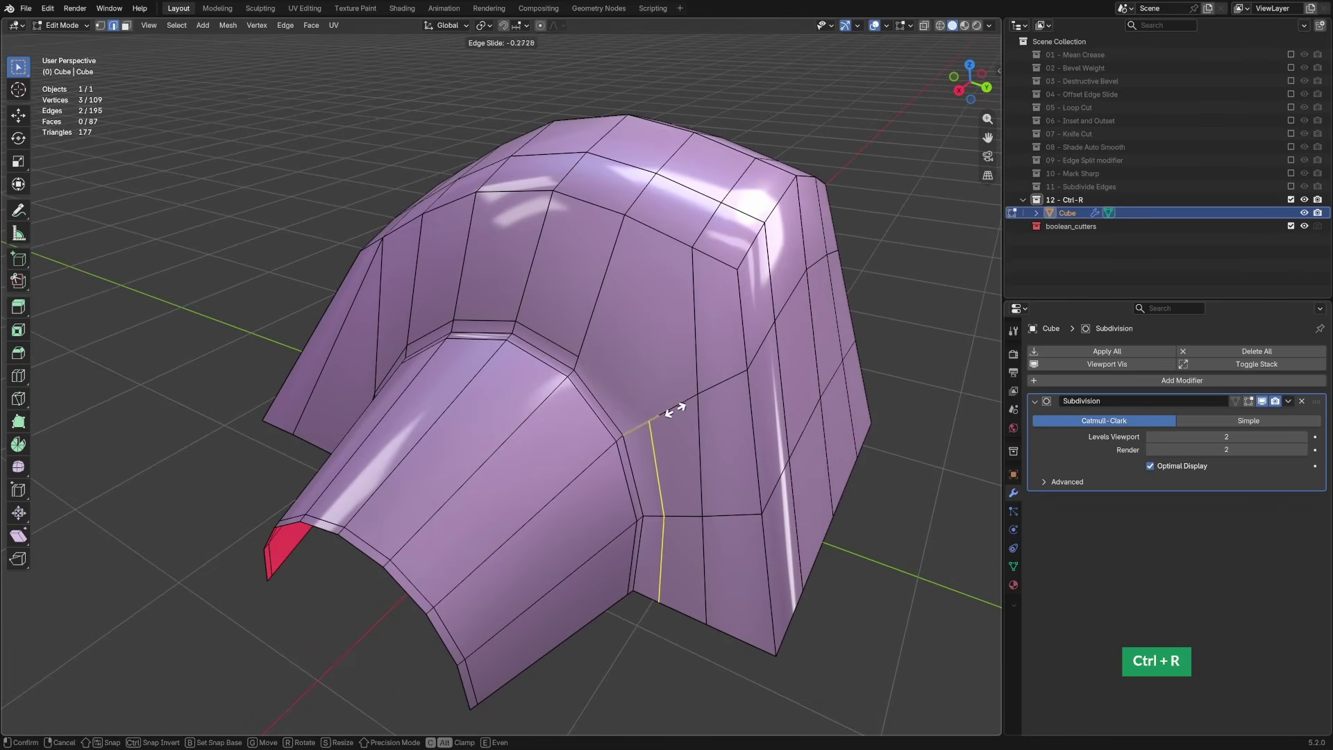
click(670, 408)
click(656, 417)
Connect the end vertices of the two dome-side loops with an edge to close the loop around the junction
key(1)
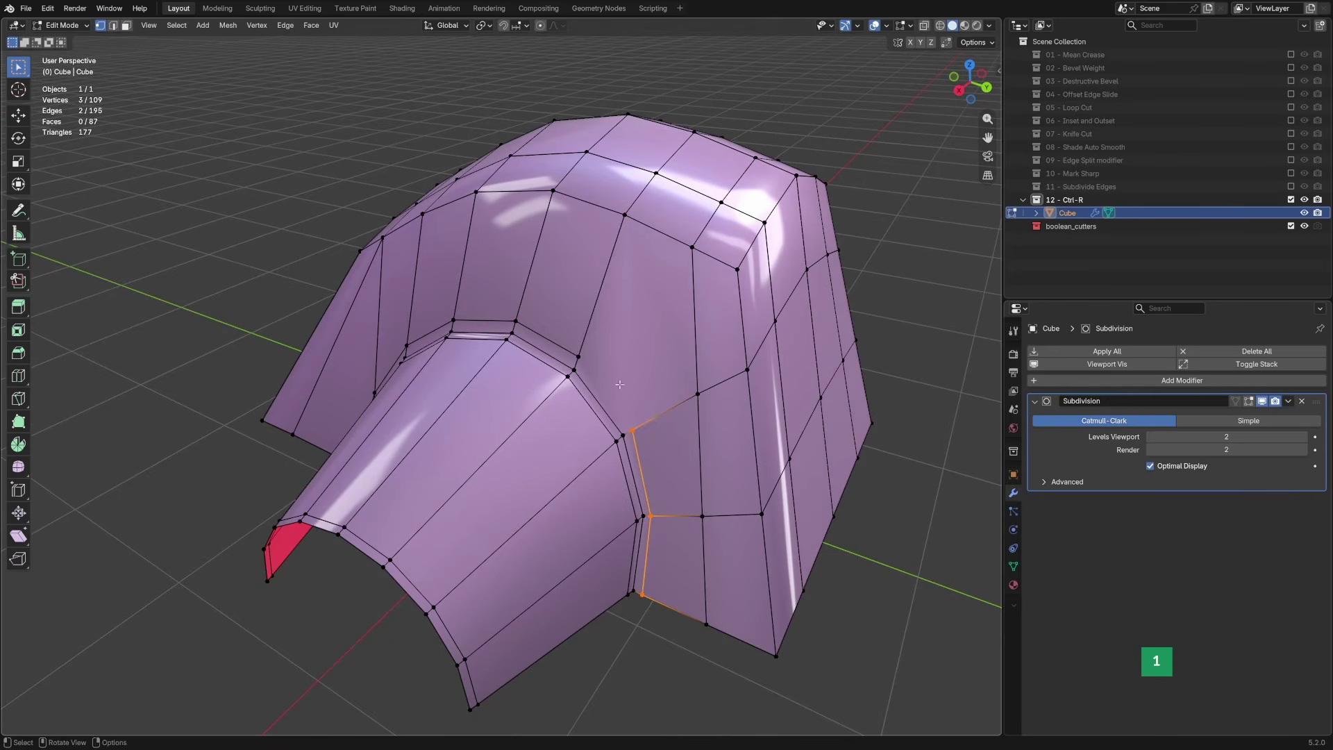
click(591, 355)
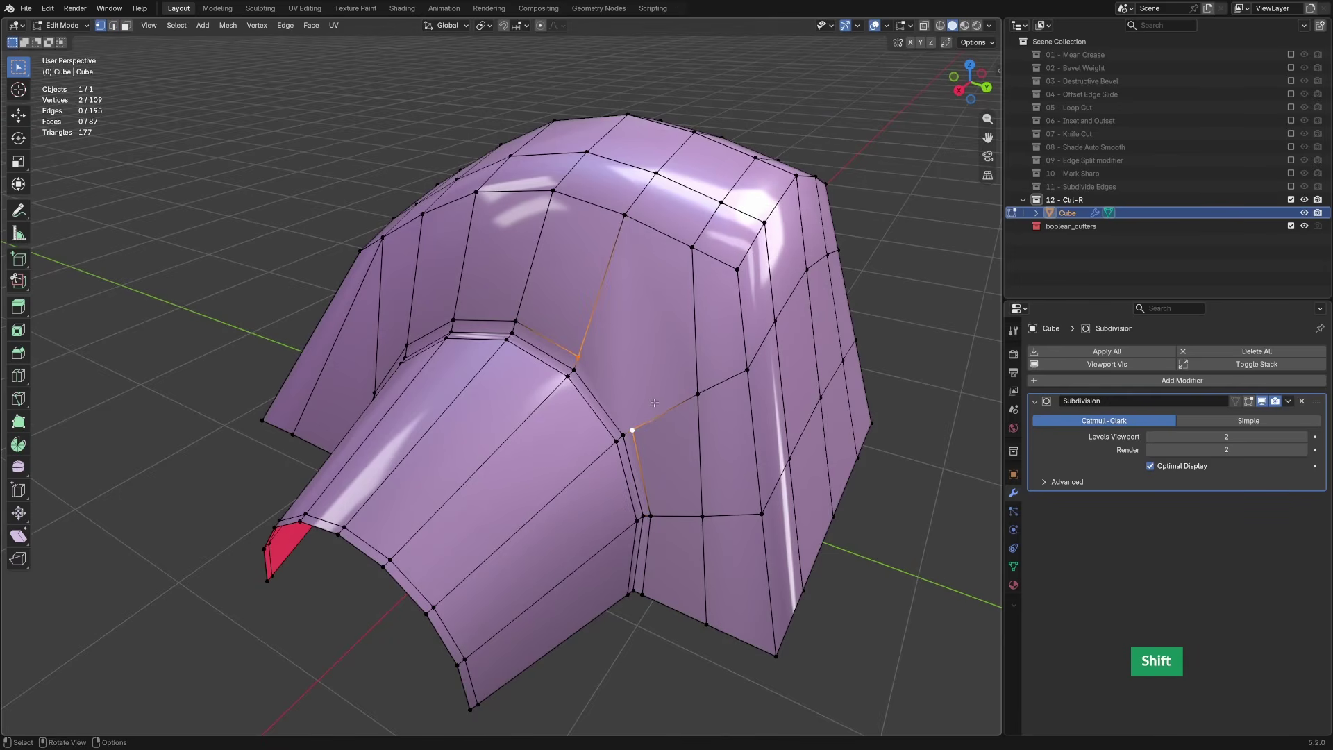
key(j)
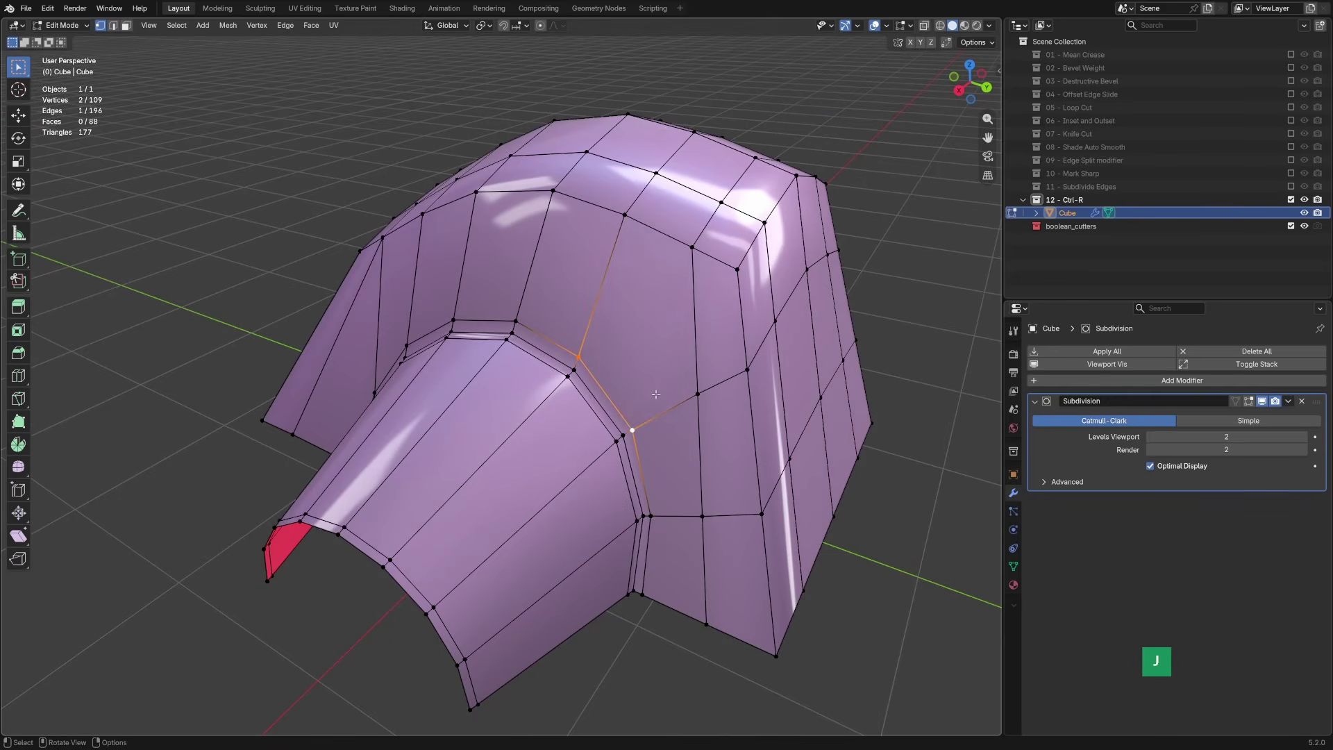
key(Tab)
middle_drag(655, 393, 655, 394)
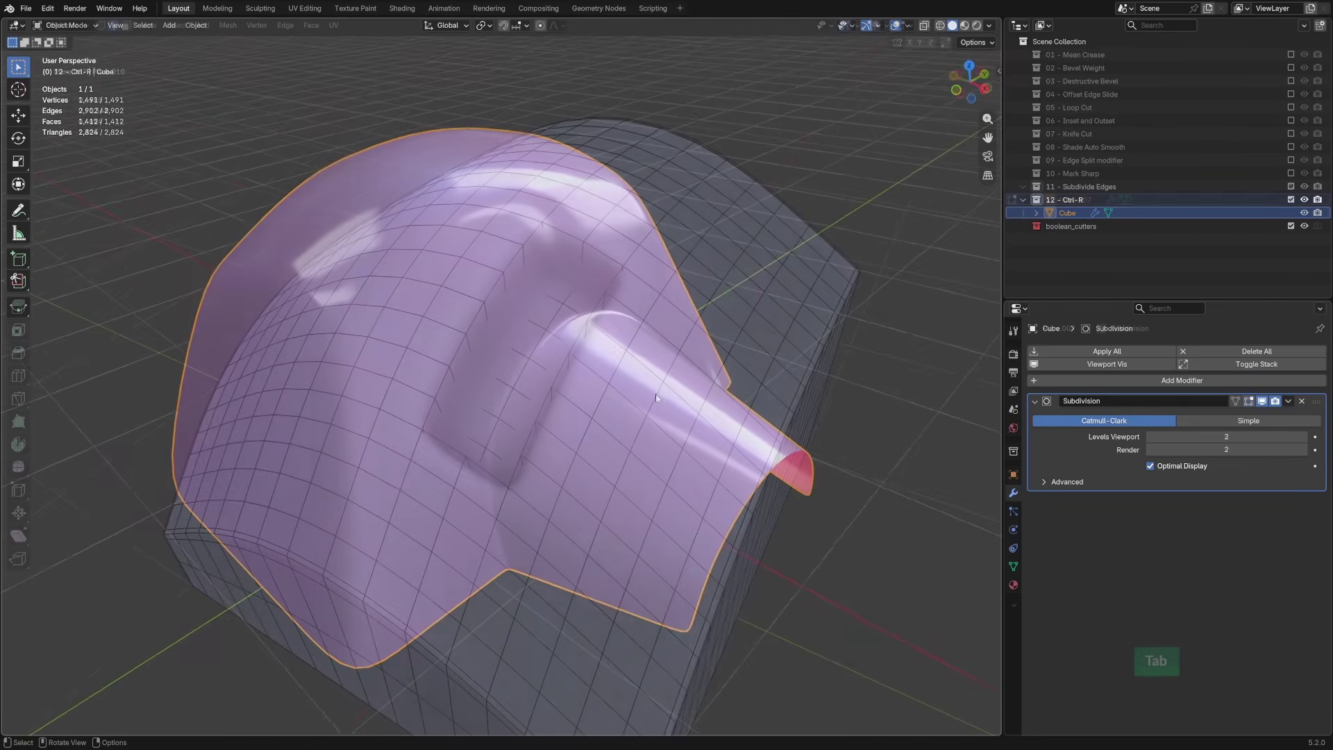
Select the short edges radiating from the rim of the rectangular recess on the curved surface and subdivide them
key(c)
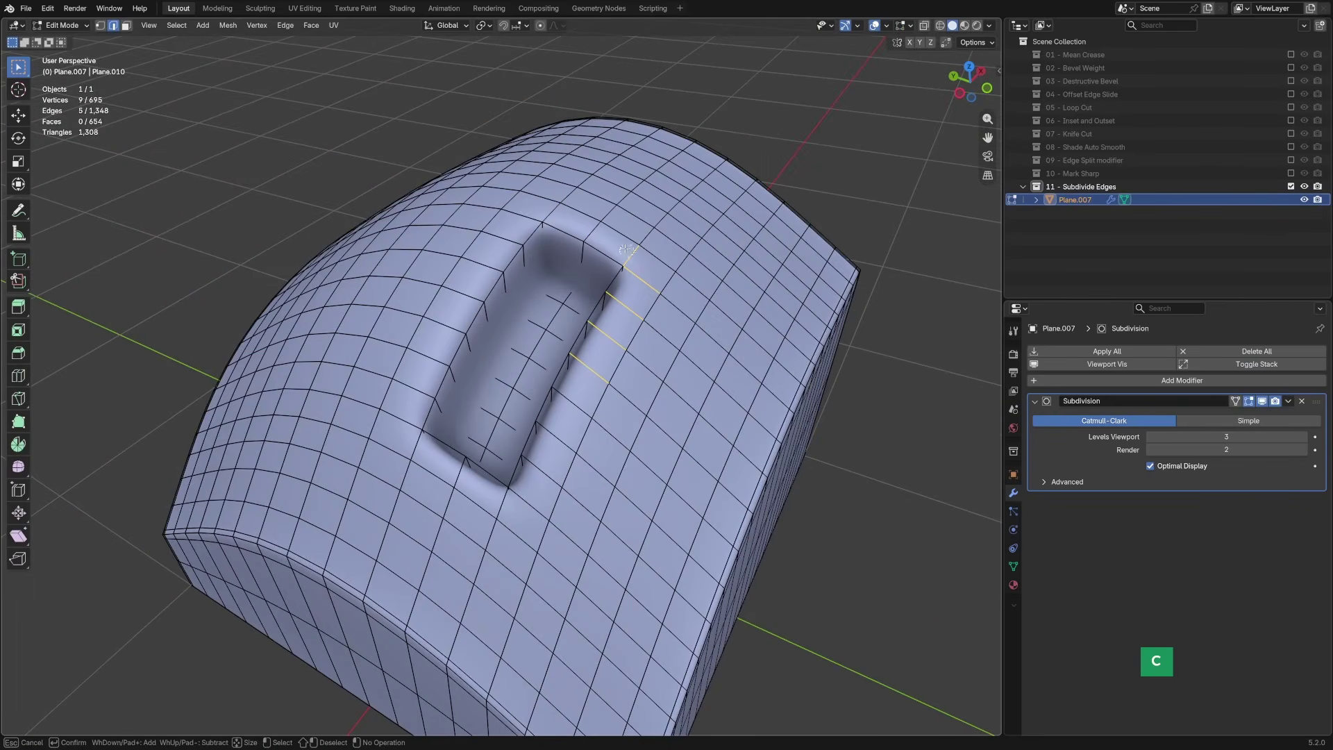
drag(497, 238, 396, 432)
drag(539, 481, 583, 390)
right_click(588, 377)
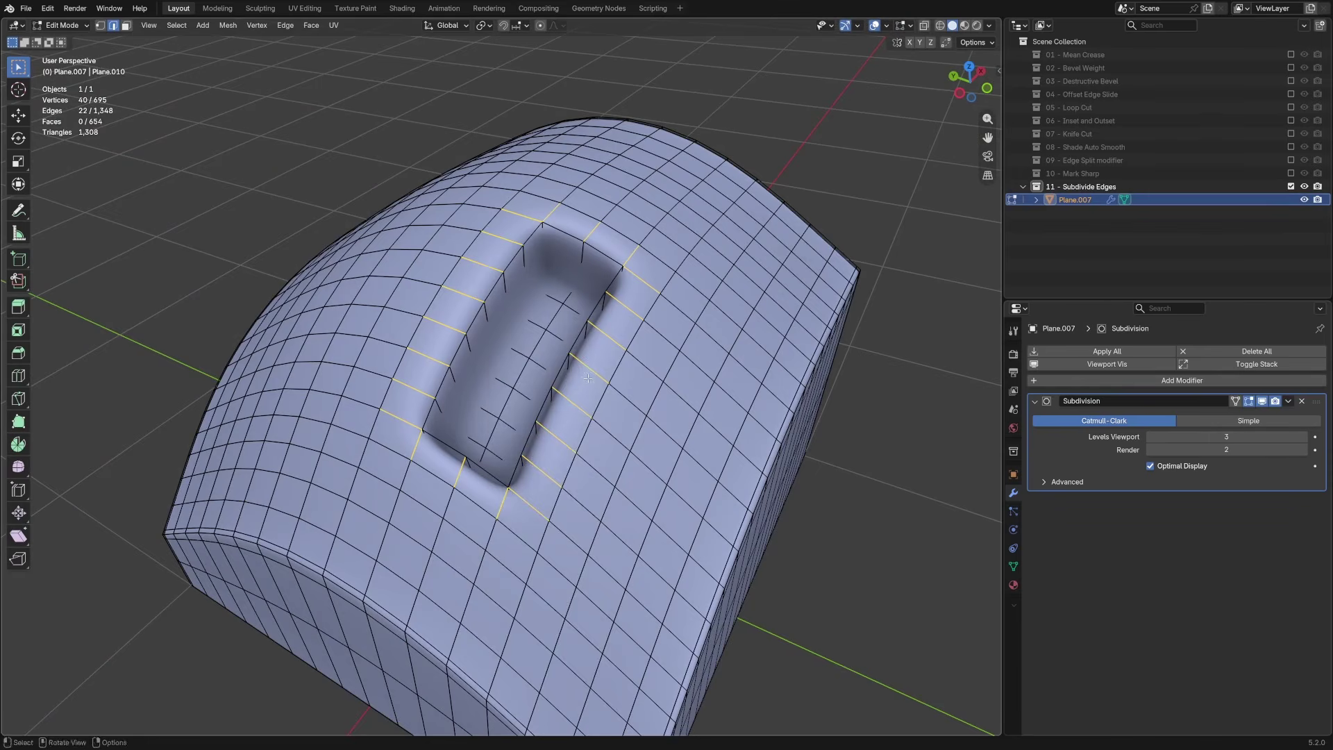
right_click(587, 377)
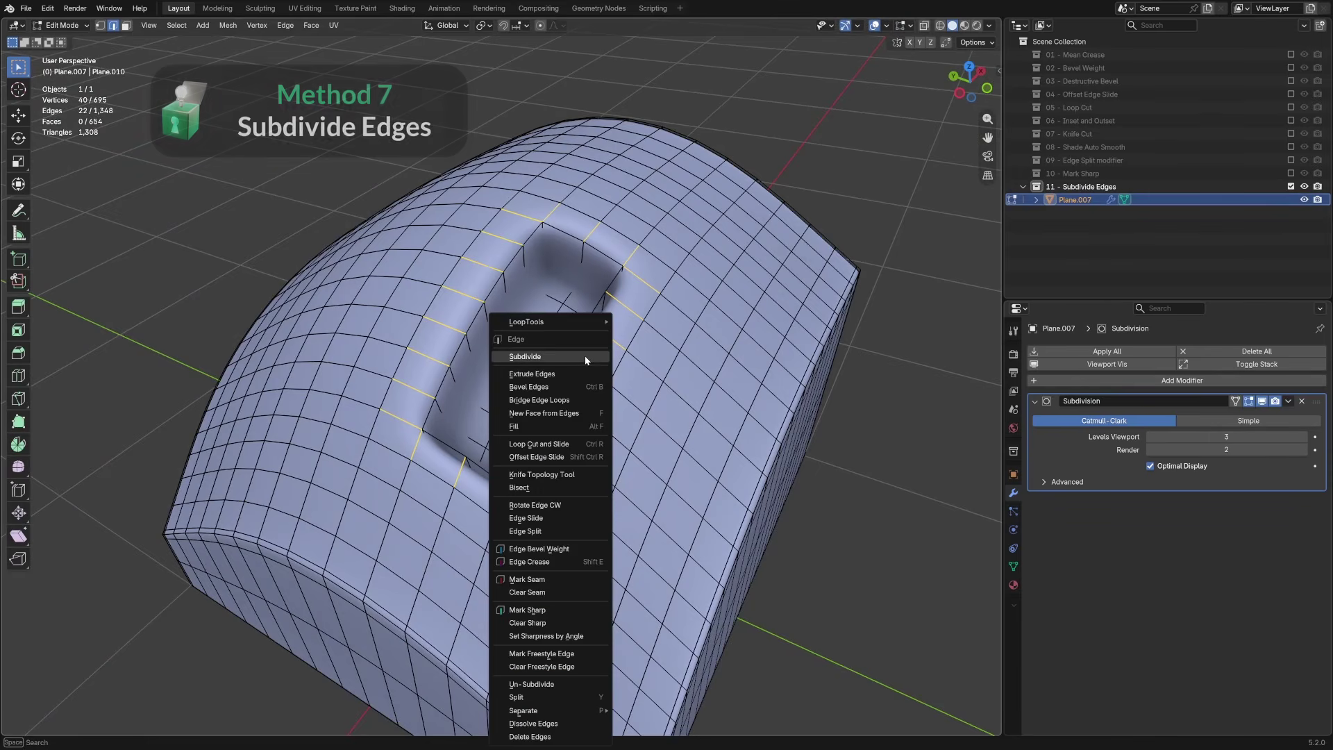
click(584, 356)
Select the new edge loop around the recess and slide it in close to the rim, at a factor of about -0.67
alt+click(601, 347)
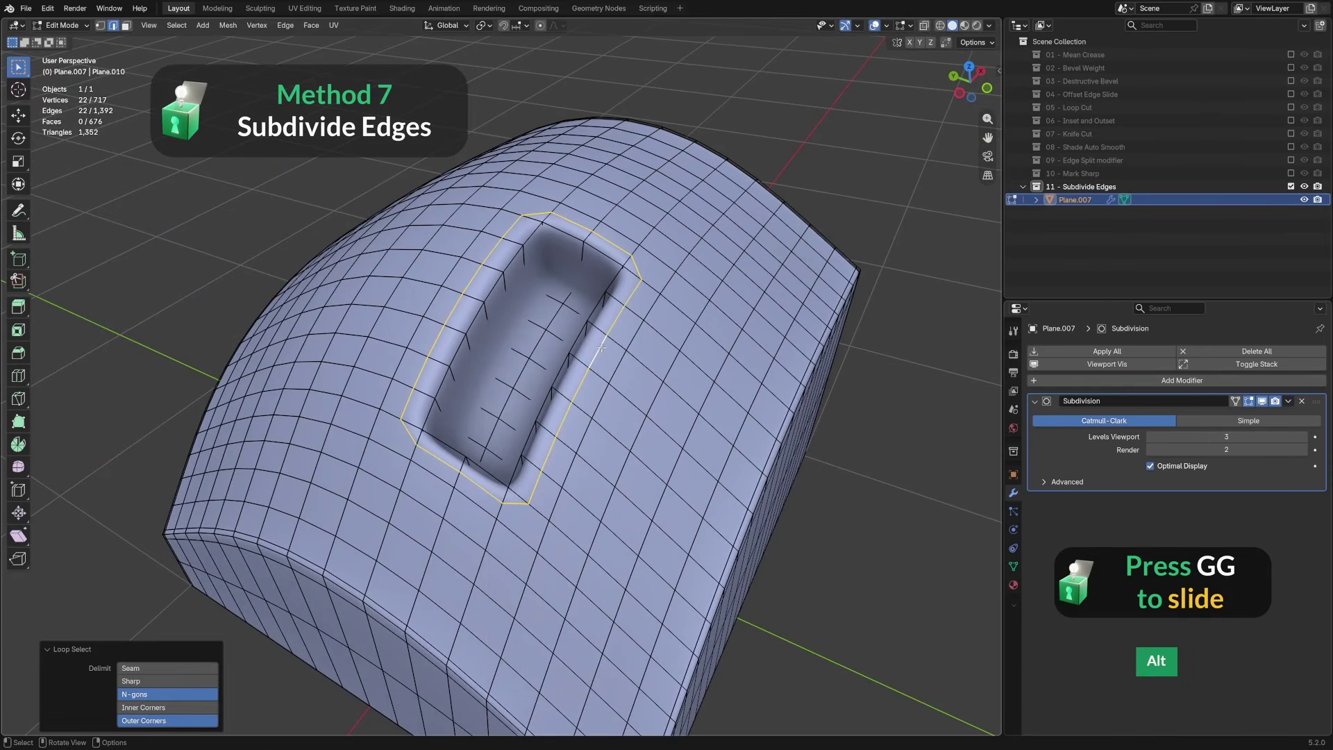
key(g)
key(g)
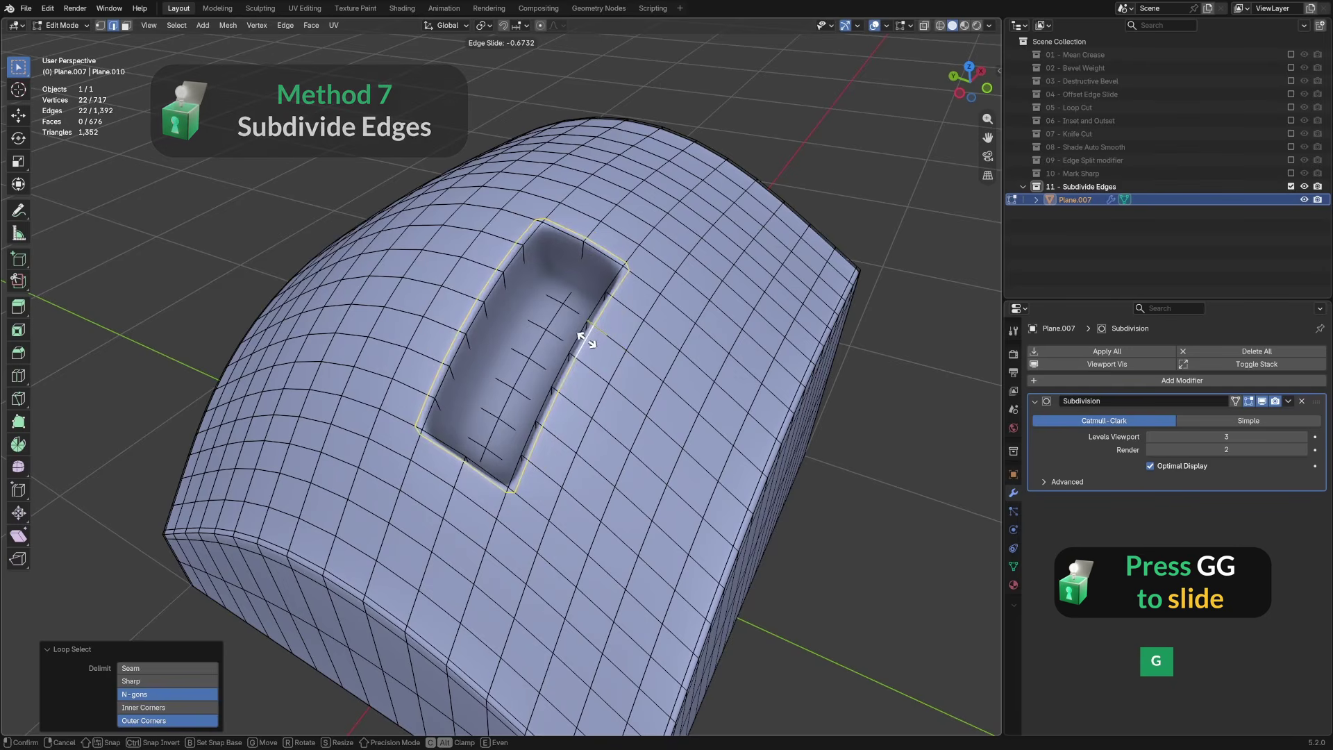
click(584, 337)
key(Tab)
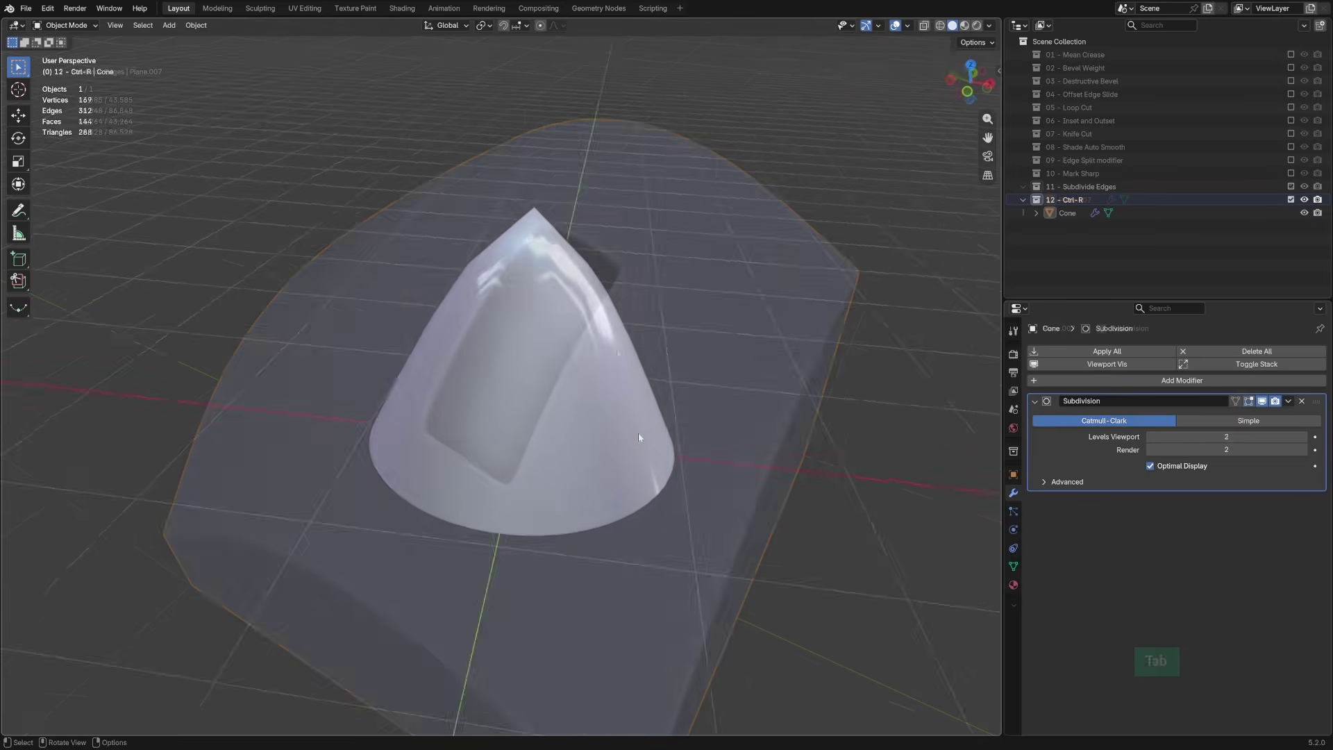
Select all the cone's side edges running from base to tip and subdivide them once
key(Tab)
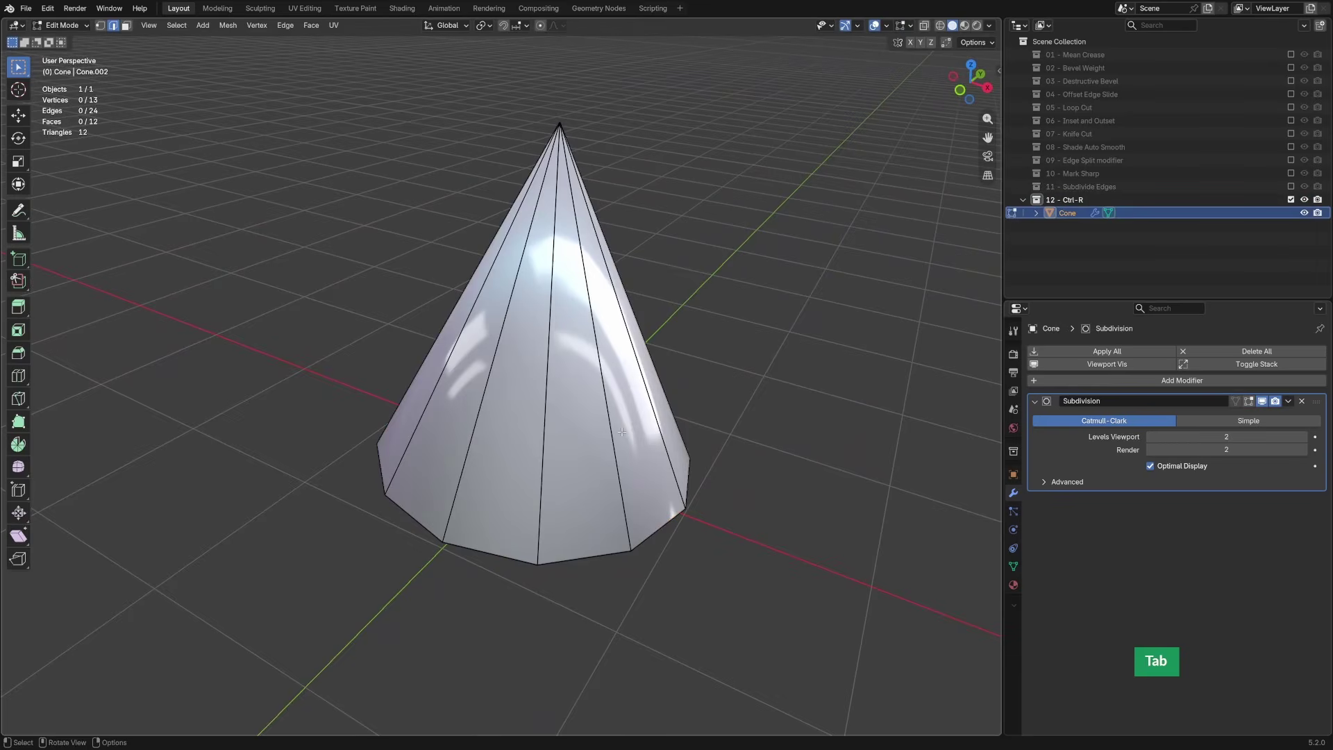
key(c)
mouse_move(551, 421)
mouse_down()
mouse_move(560, 393)
mouse_move(594, 383)
mouse_up()
right_click(595, 384)
right_click(595, 384)
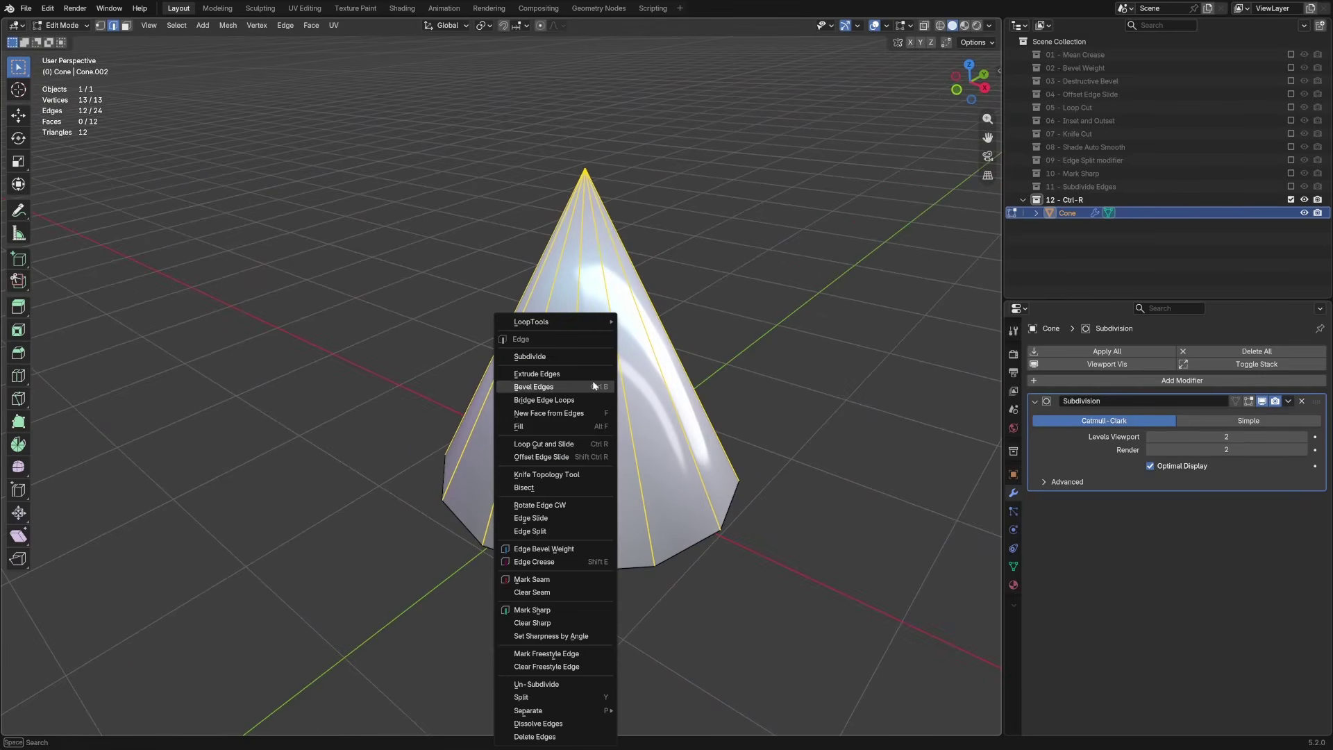
click(587, 357)
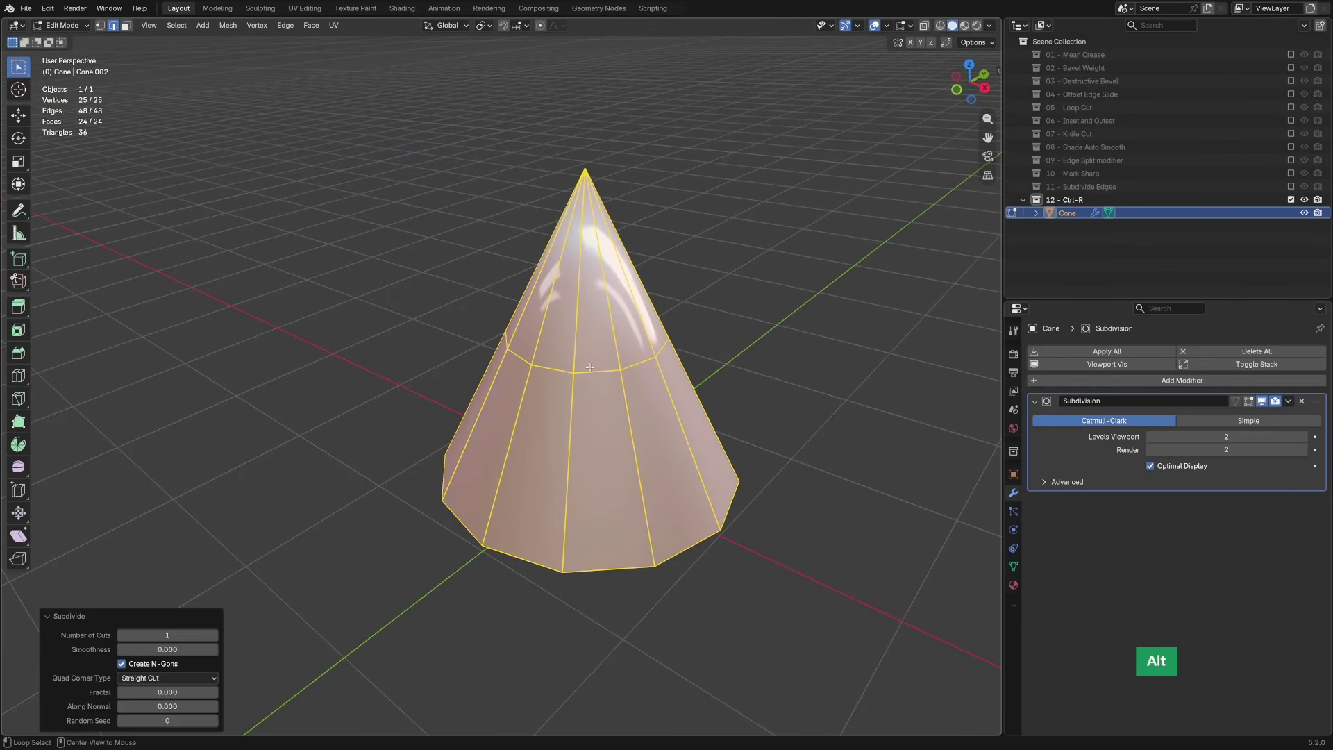
Select the new loop around the cone and slide it close to the tip, at a factor of about -0.87
alt+click(596, 378)
key(g)
key(g)
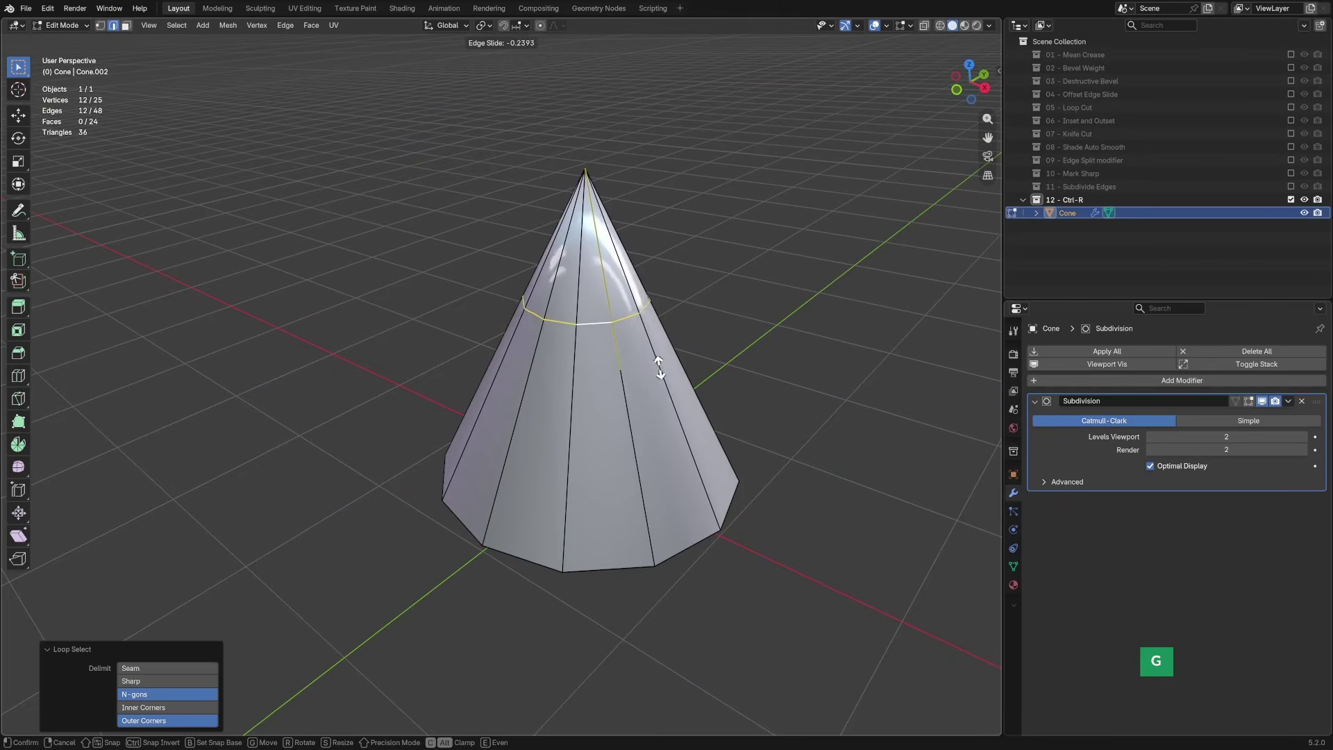
click(679, 247)
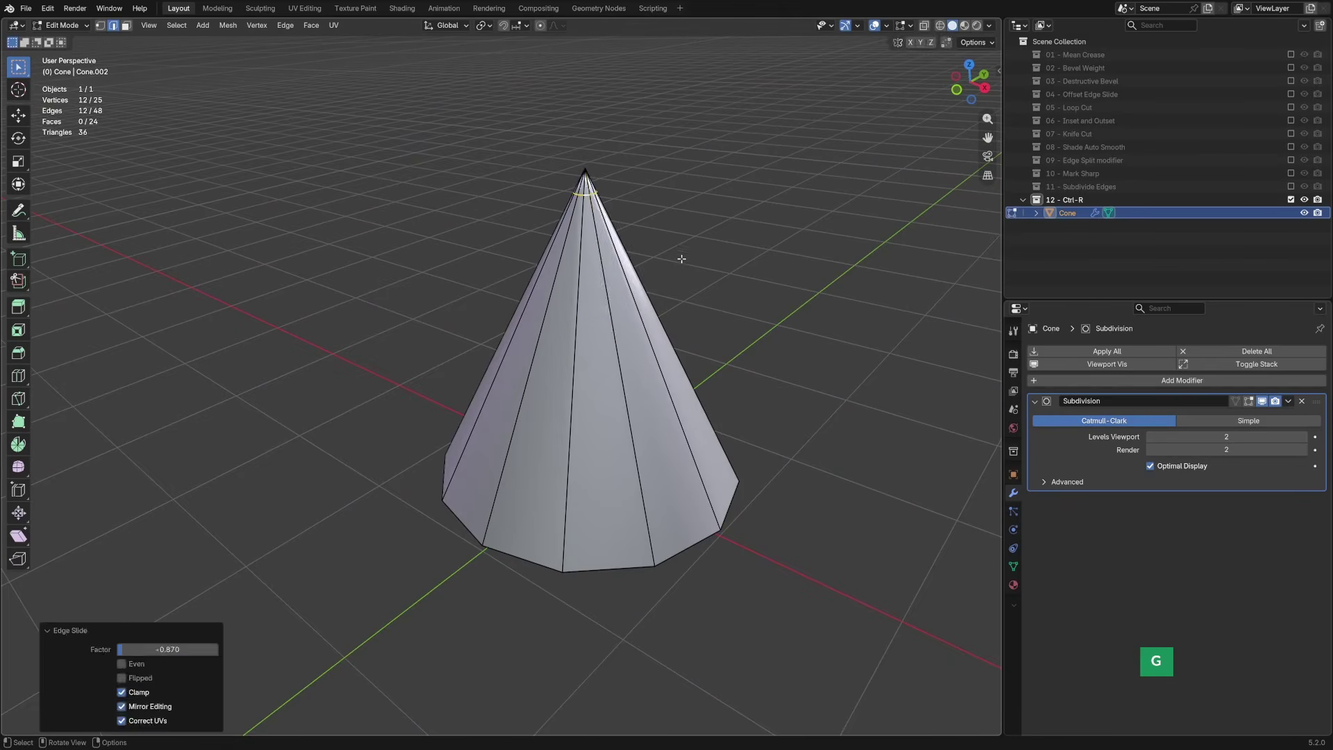
key(Tab)
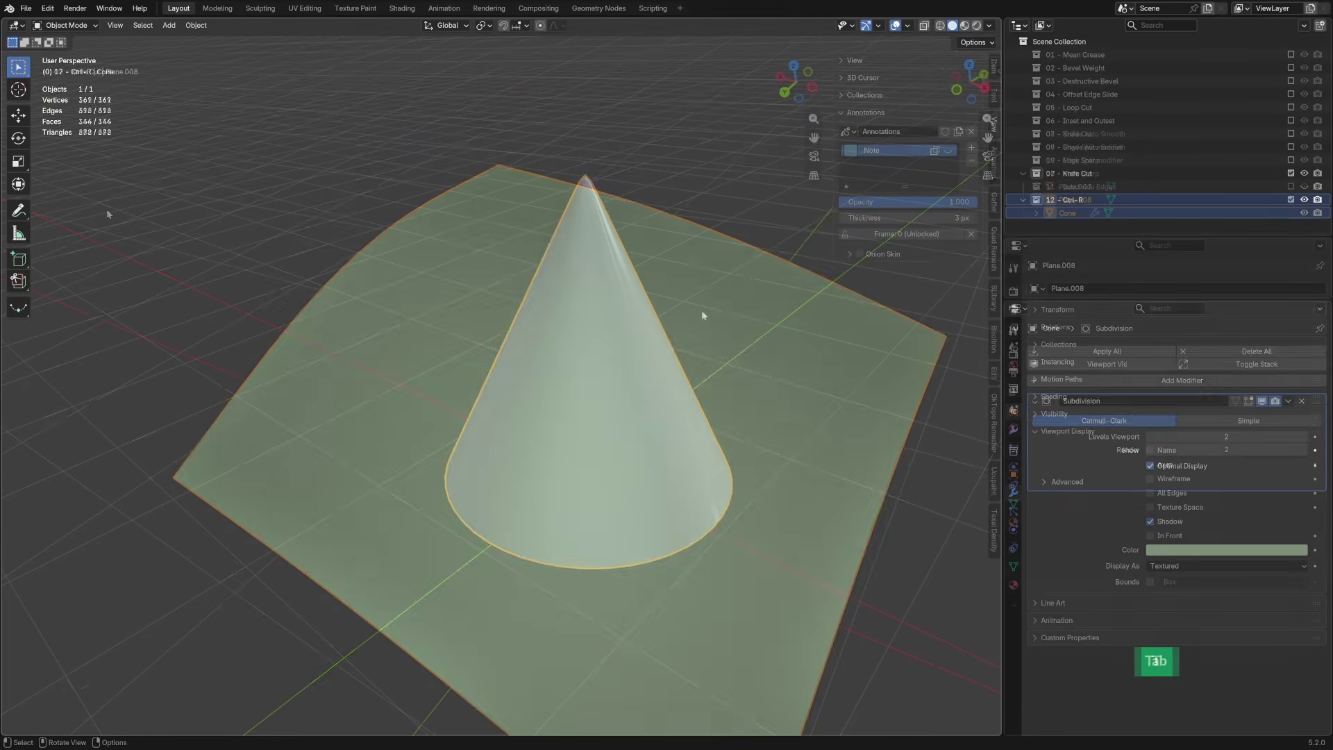
Knife-cut the narrow inner slot outline on the green surface along the annotation, including the diagonal edges from its corners
key(t)
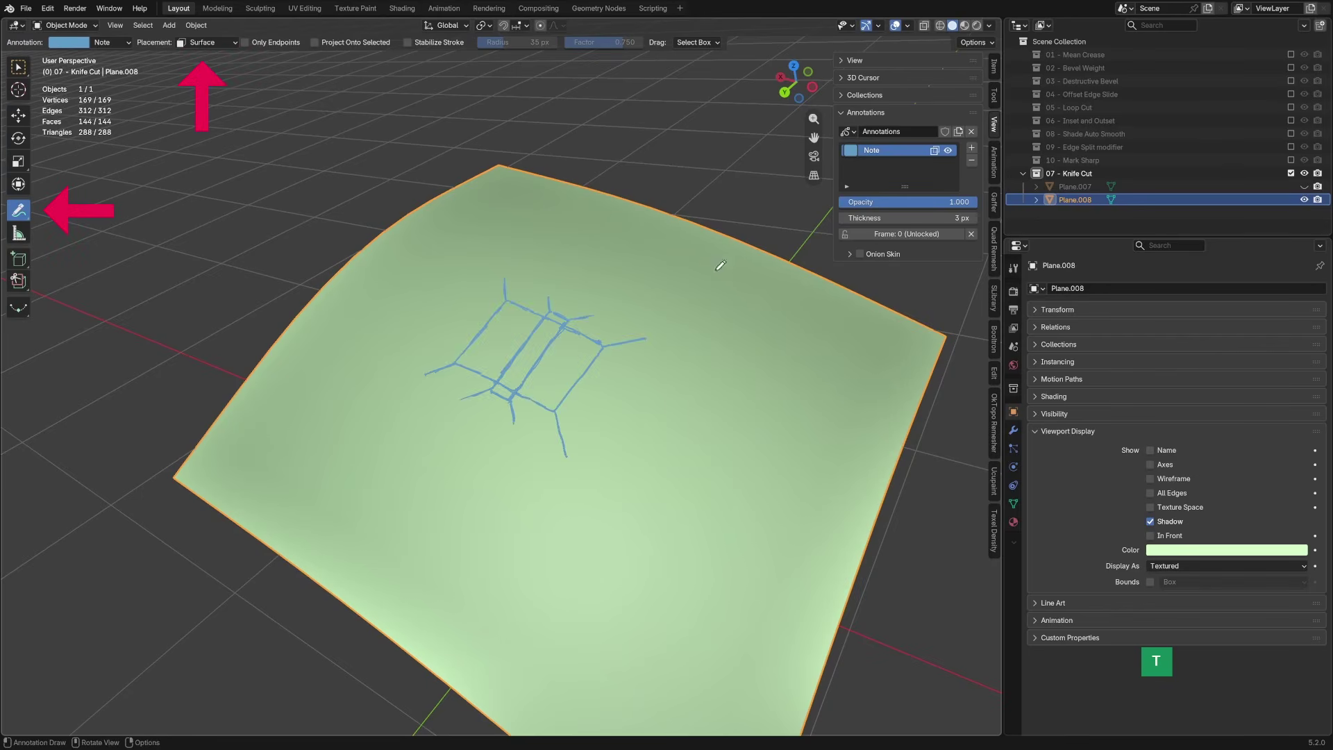
key(k)
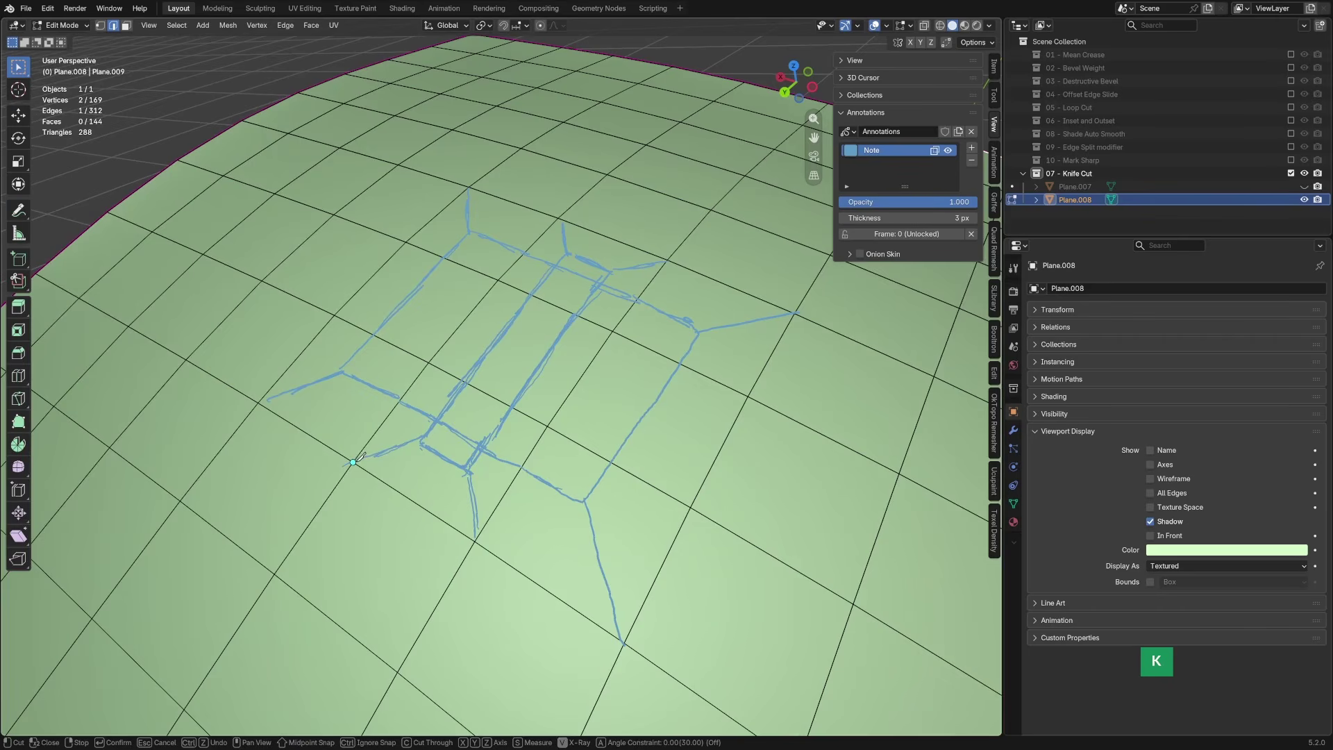
click(467, 471)
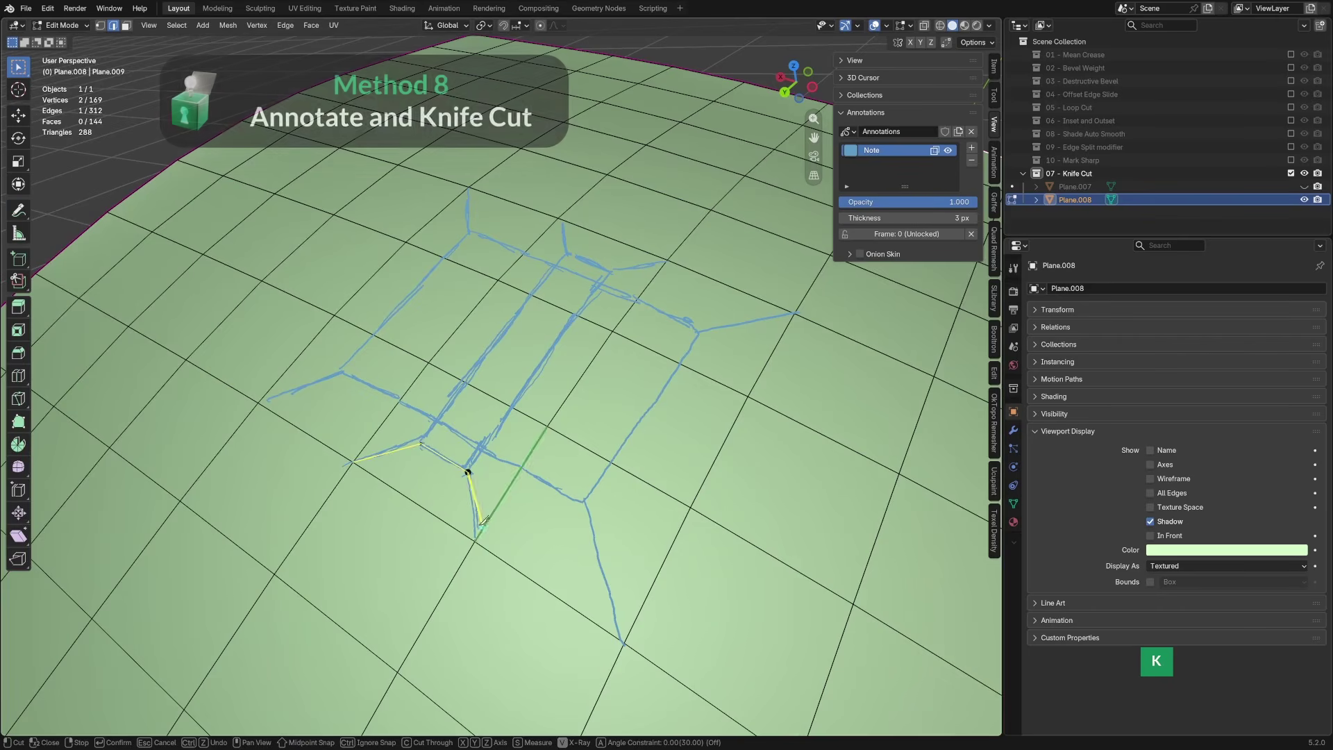
click(422, 444)
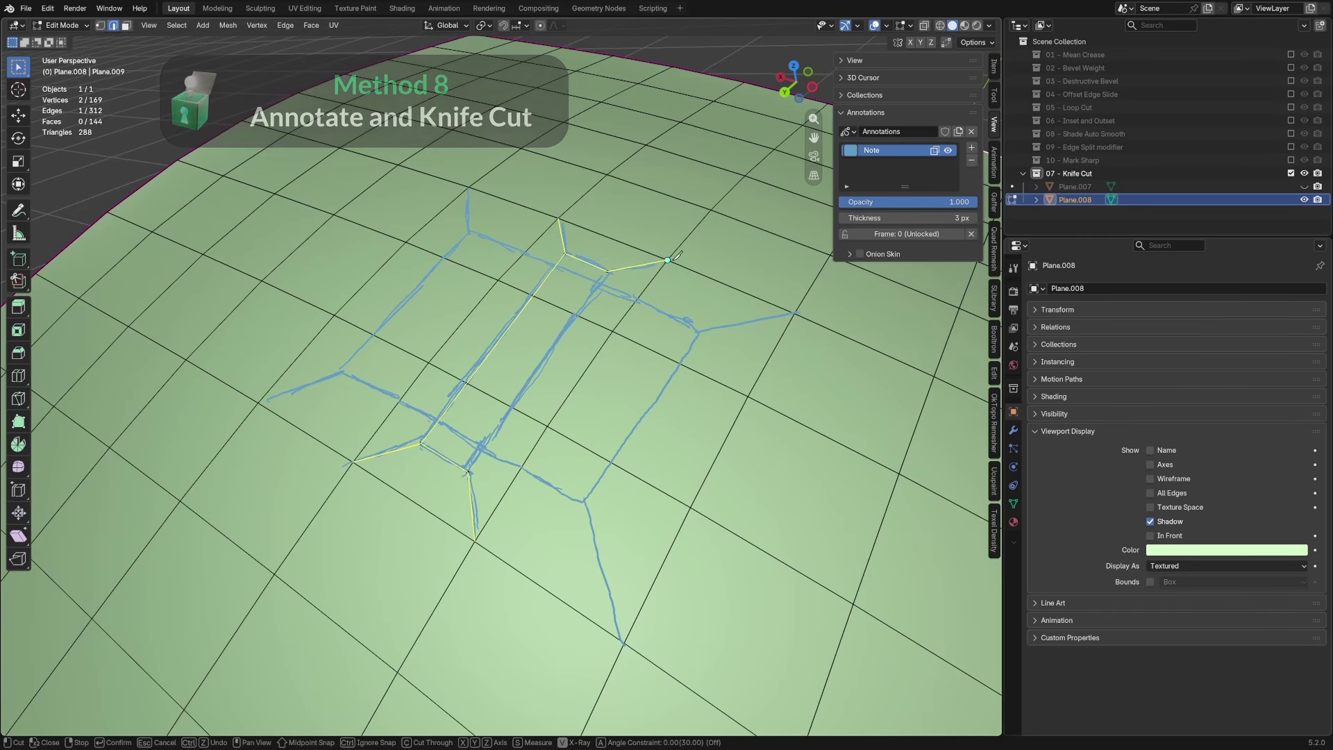
click(608, 270)
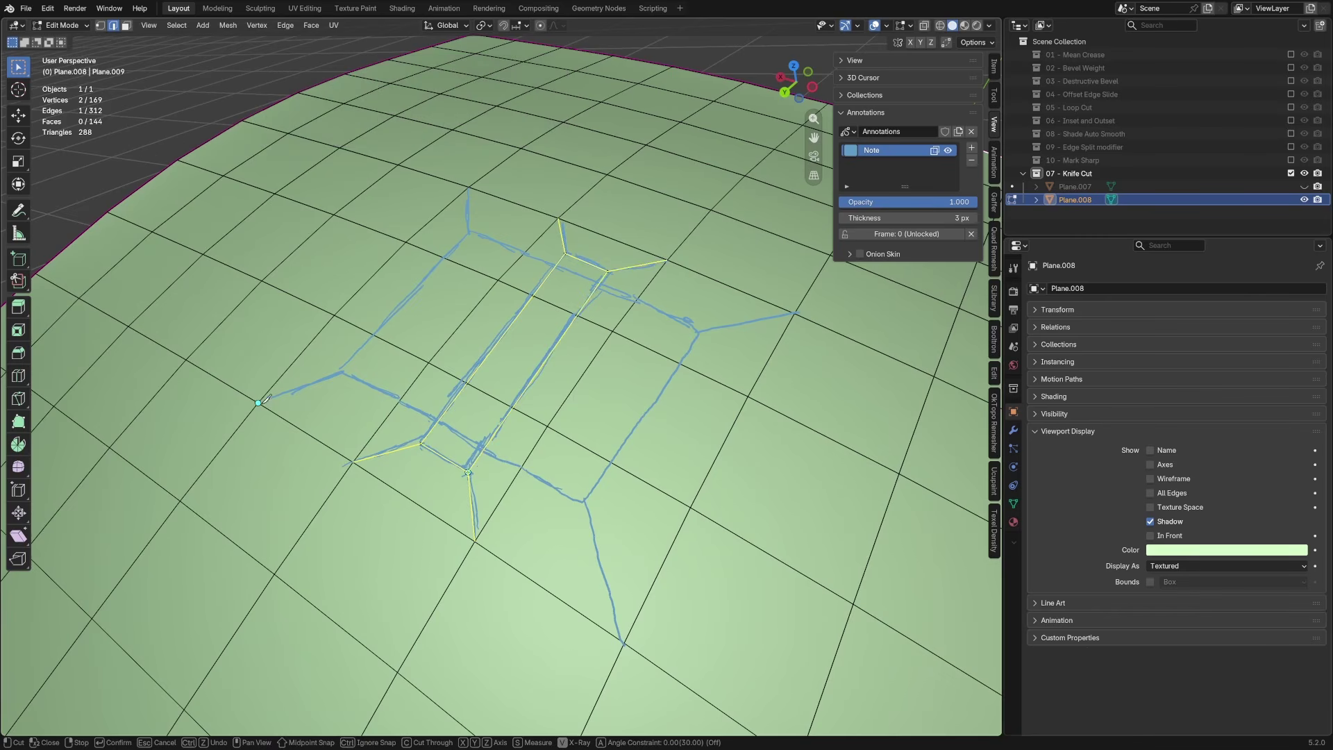
Knife-cut the wider annotated rectangle around the slot with its diagonal corner edges, and apply the cuts
click(343, 373)
click(584, 505)
click(344, 372)
click(471, 232)
click(698, 332)
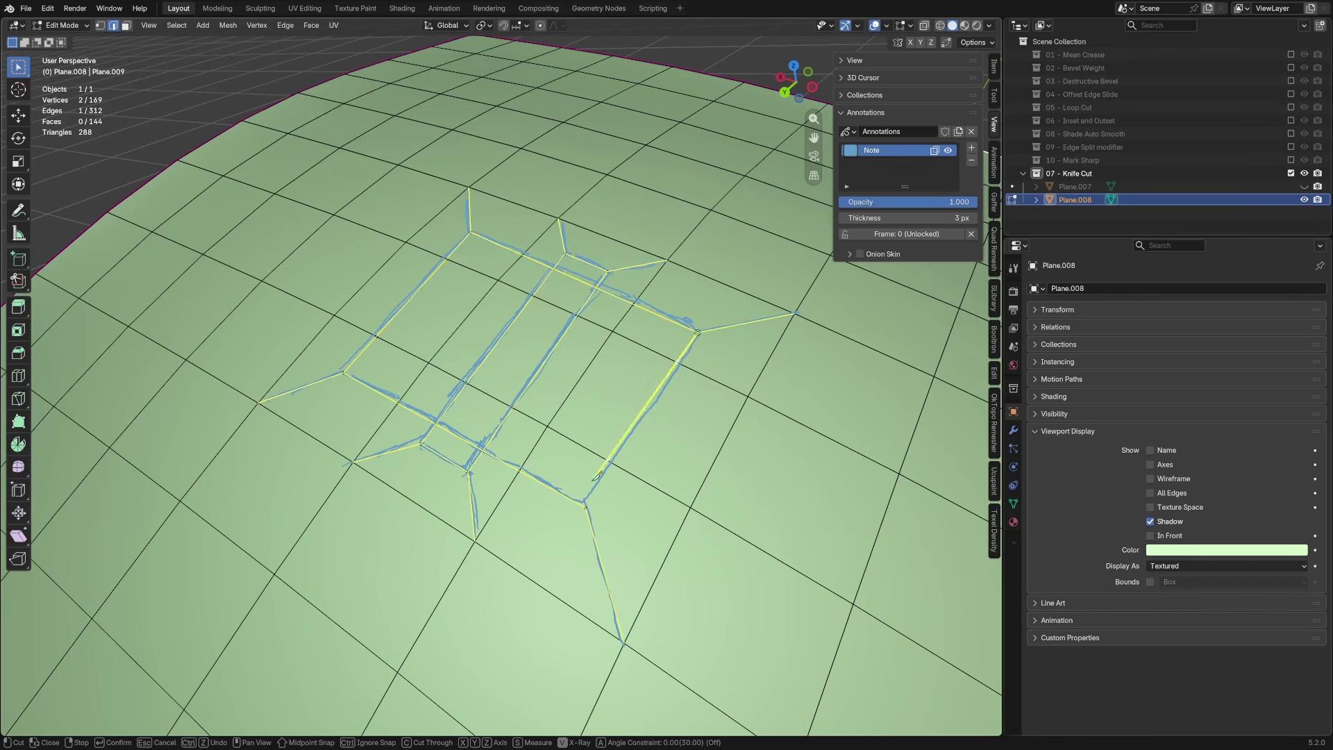
click(586, 507)
key(Return)
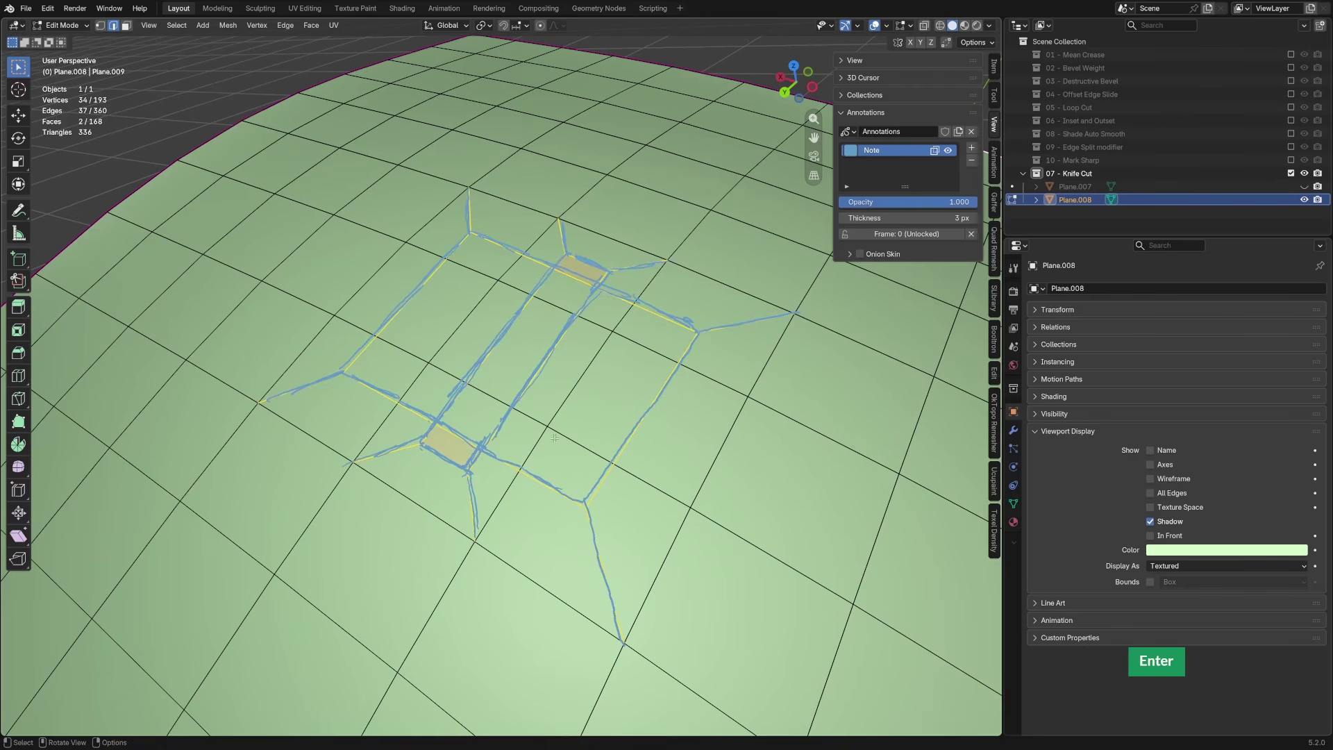
Hide the annotation note and extrude the strip of faces inside the narrow slot inward
click(948, 150)
key(3)
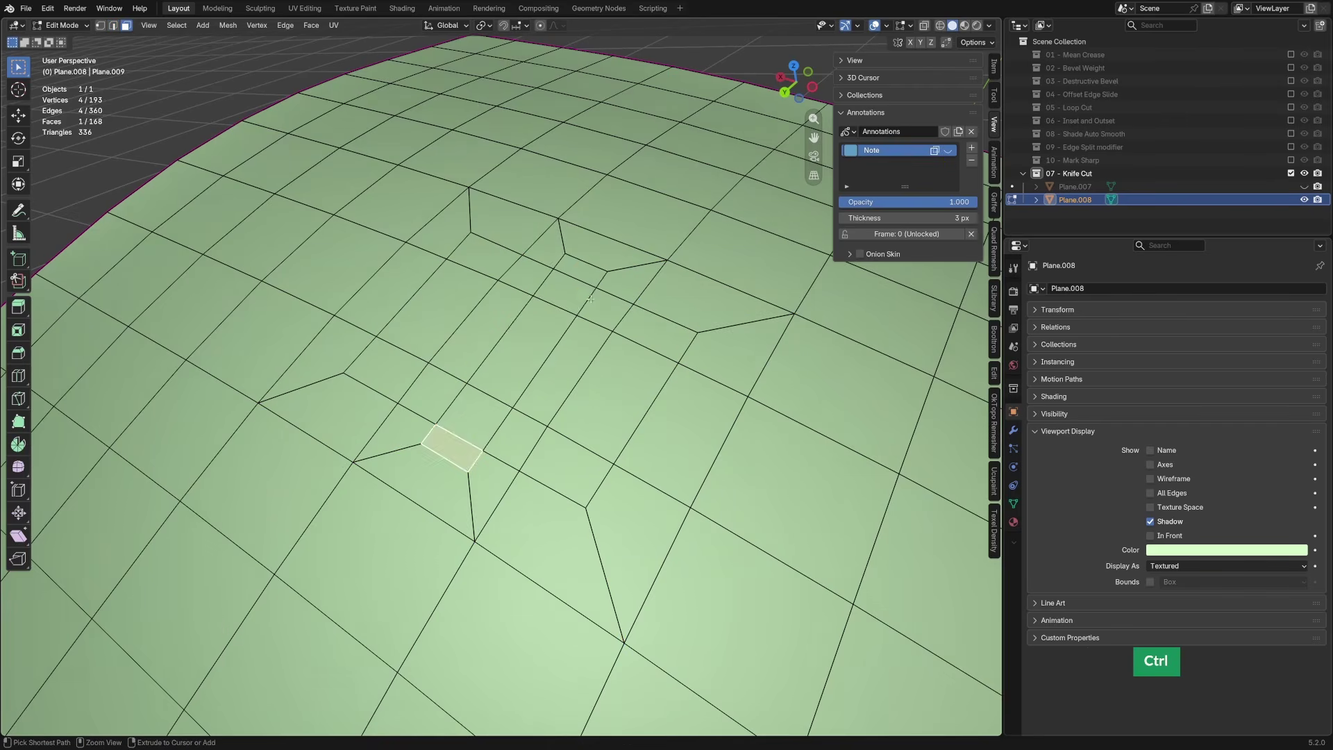
ctrl+click(597, 273)
key(e)
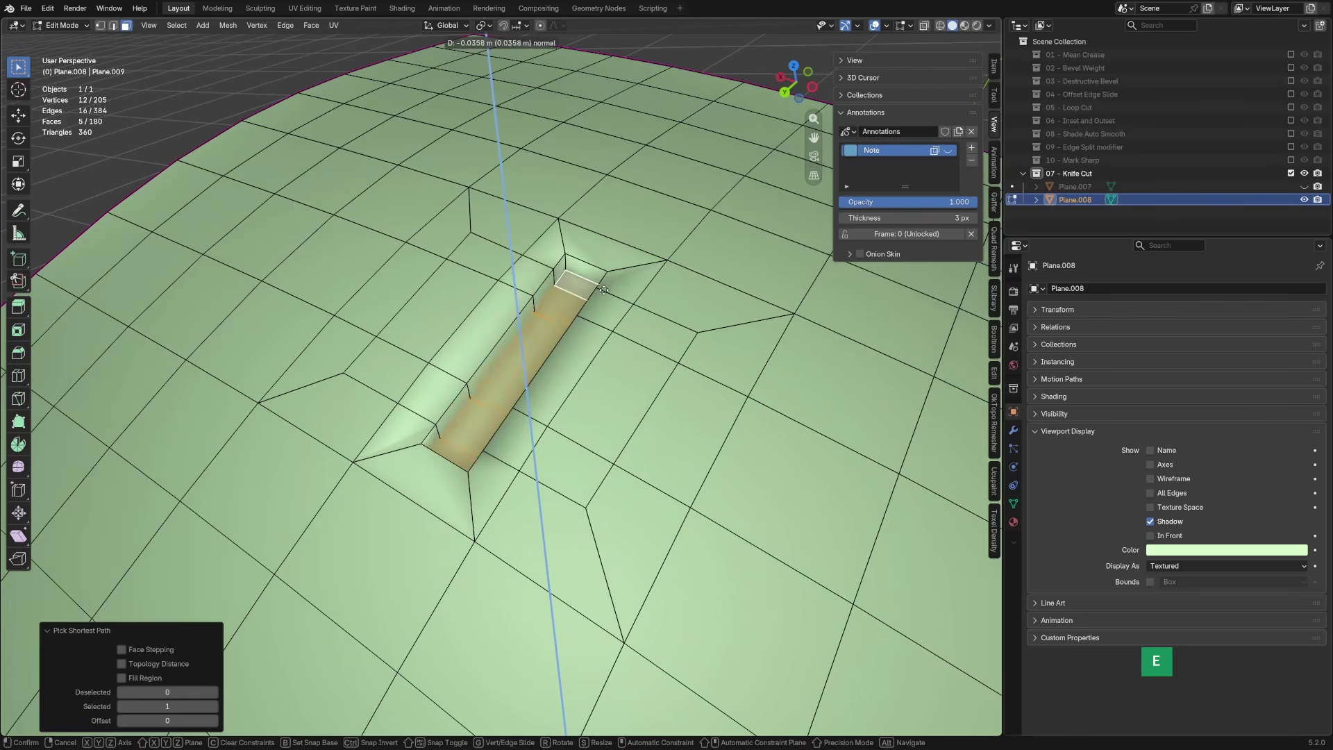
click(609, 305)
Bevel the slot's rim edge loop with 2 segments, a profile shape of 1 and a width of about 20.4 percent
key(2)
alt+click(559, 262)
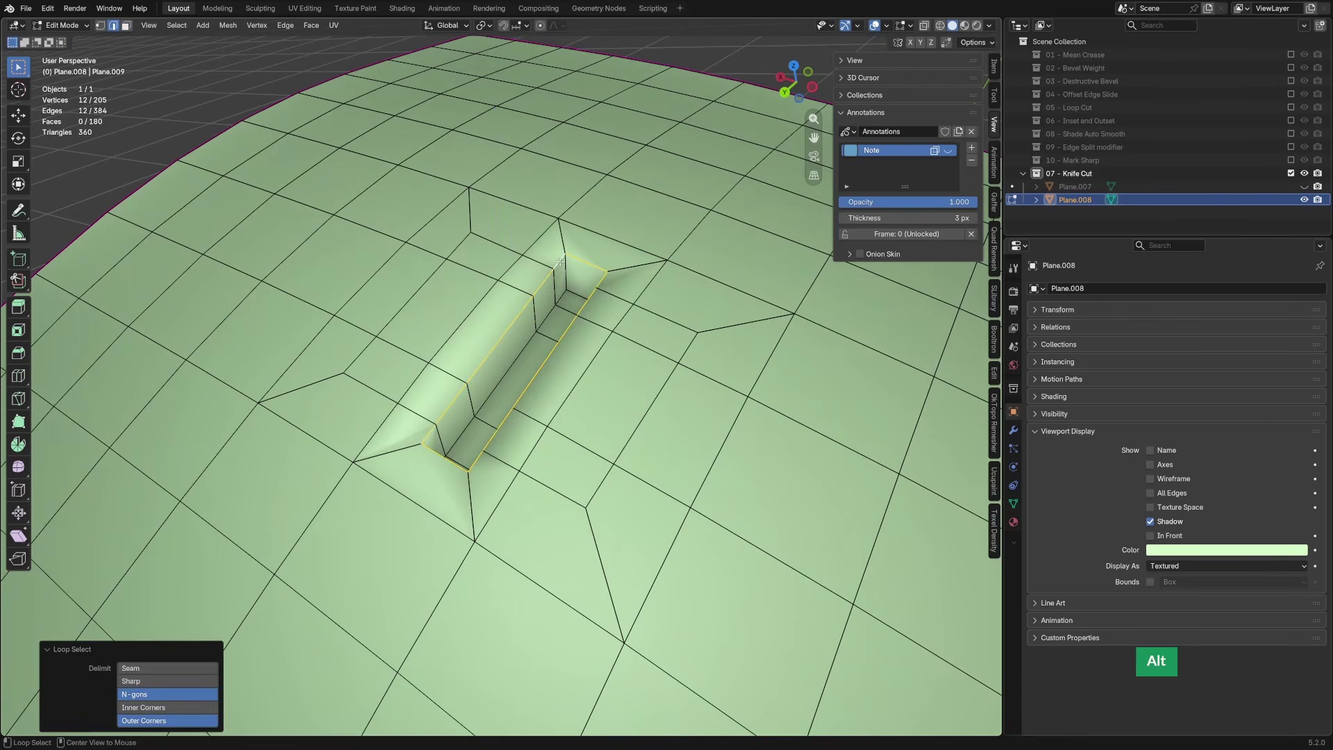
key(ctrl+b)
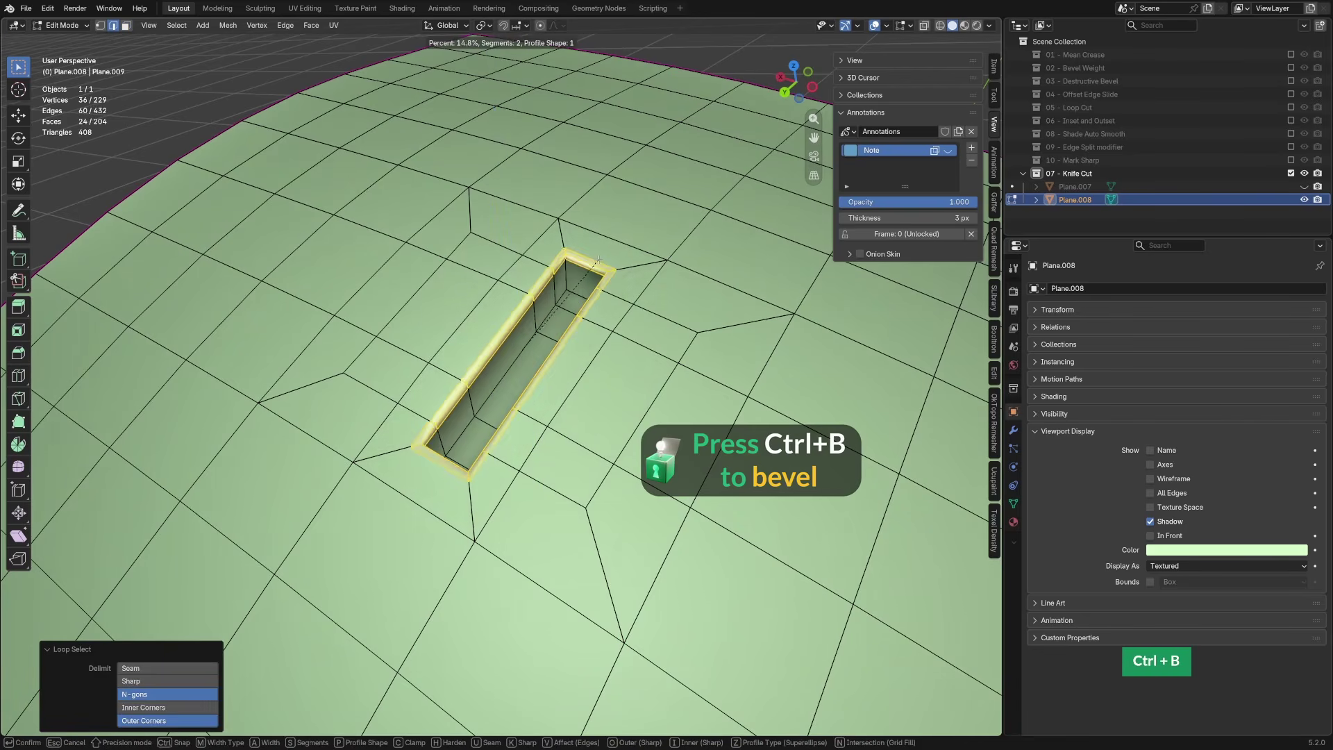
click(603, 259)
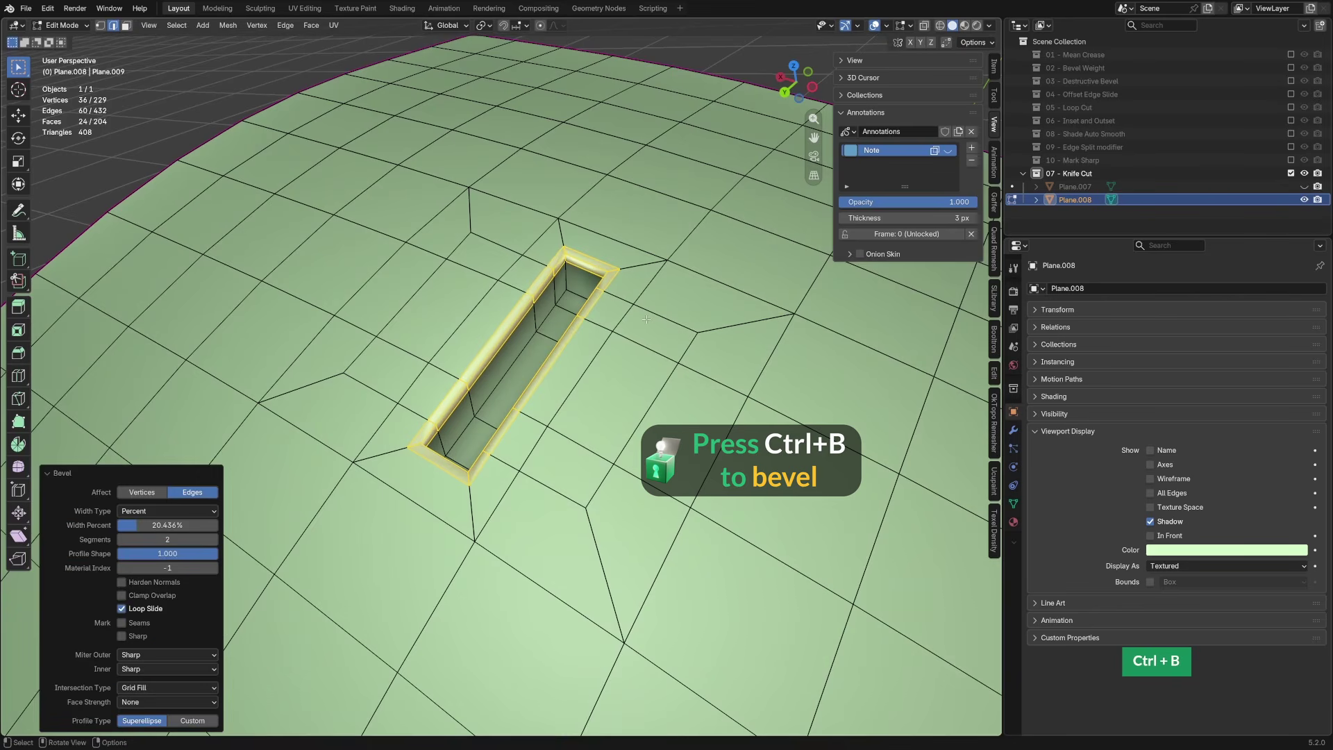
key(alt)
key(alt+a)
key(Tab)
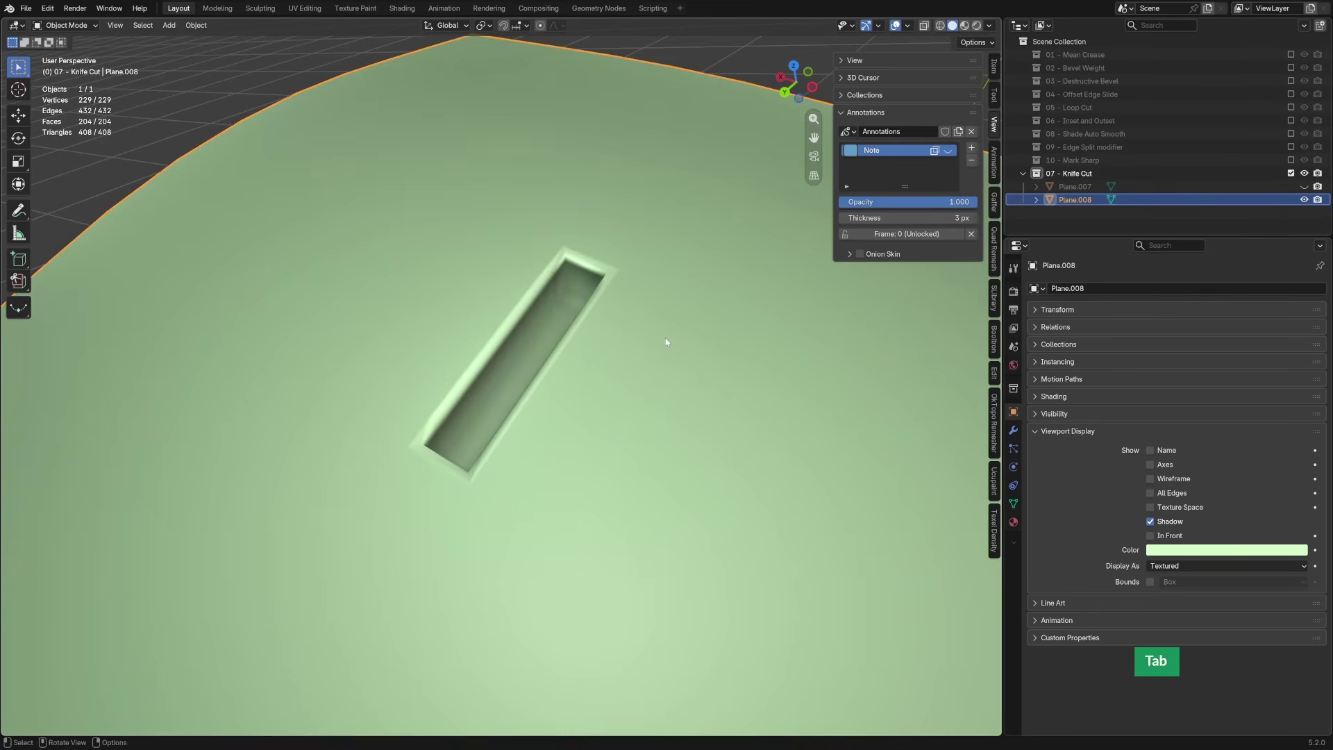
Add level 2 subdivision to the slotted surface and switch the viewport shading to a glossy matcap
key(ctrl+2)
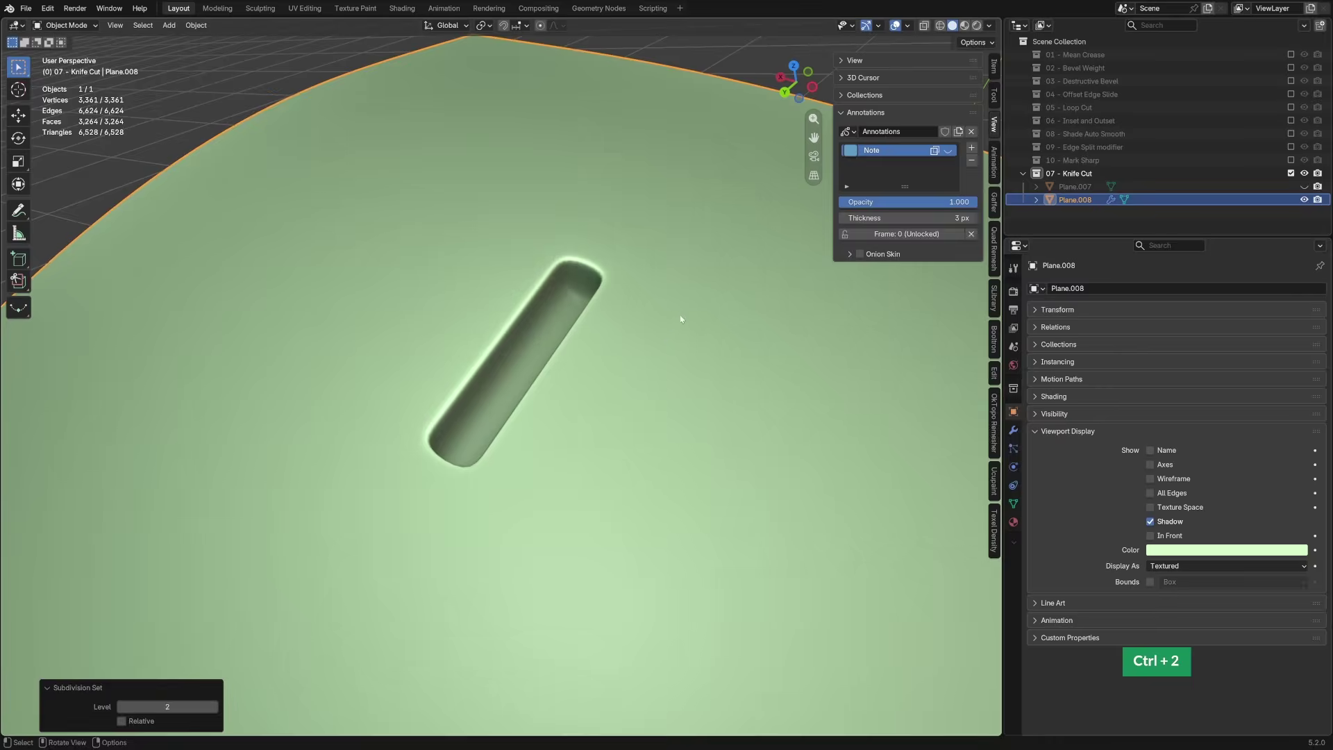
click(988, 25)
click(972, 119)
click(794, 244)
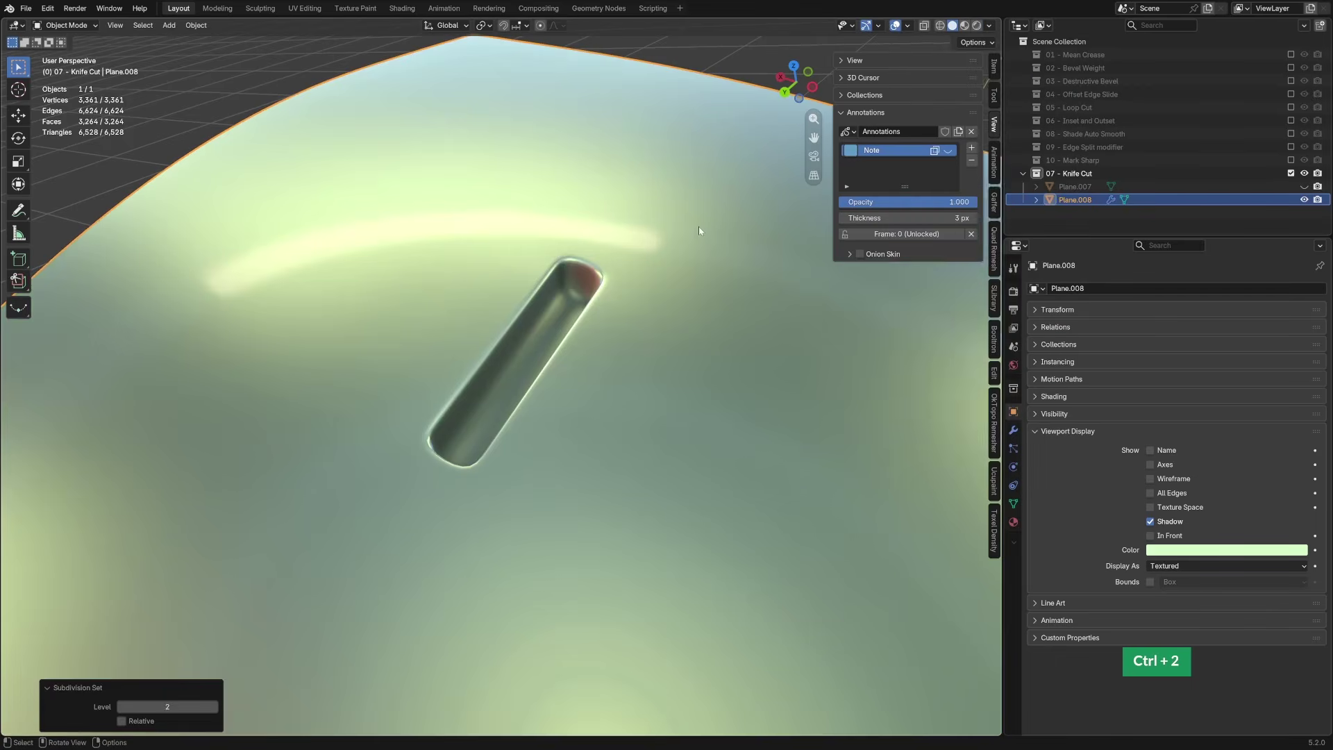
middle_drag(698, 226, 709, 224)
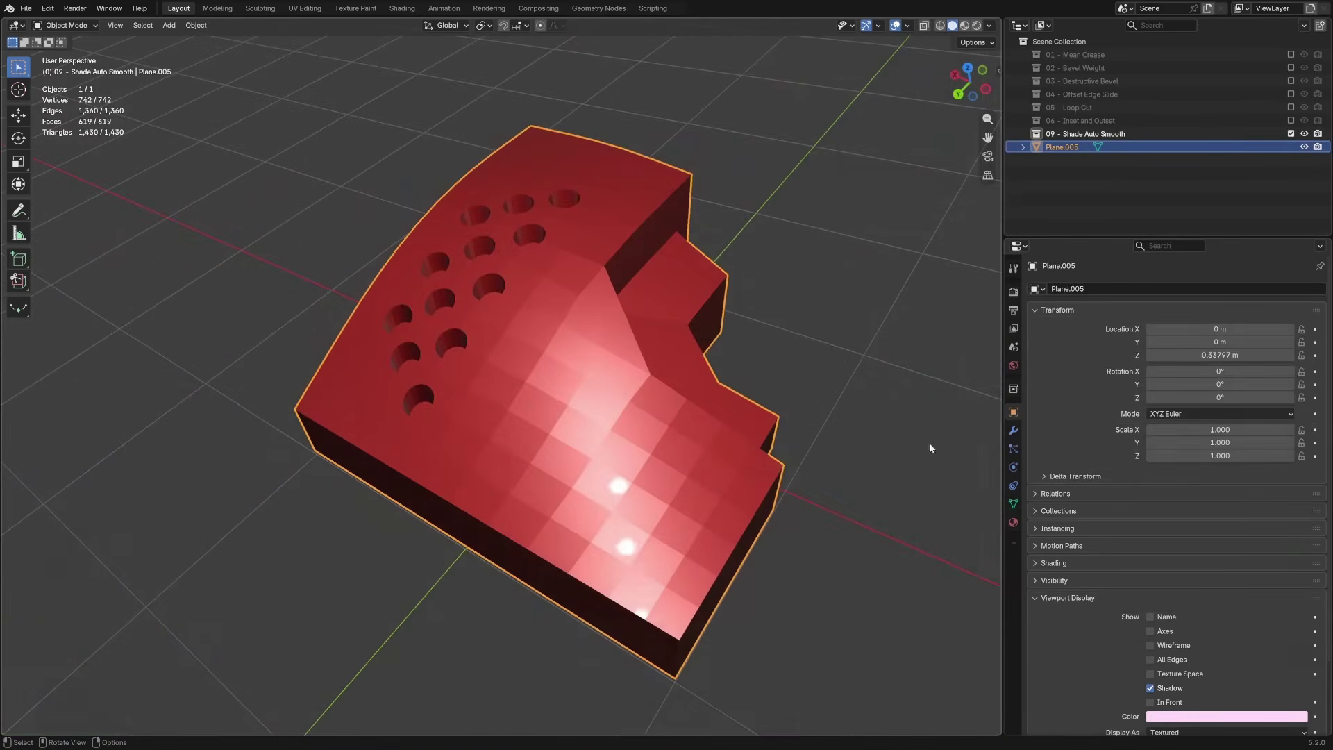
Apply Shade Auto Smooth to the red stepped block with holes, with its modifier properties open
click(1013, 430)
middle_drag(863, 423, 583, 378)
right_click(582, 377)
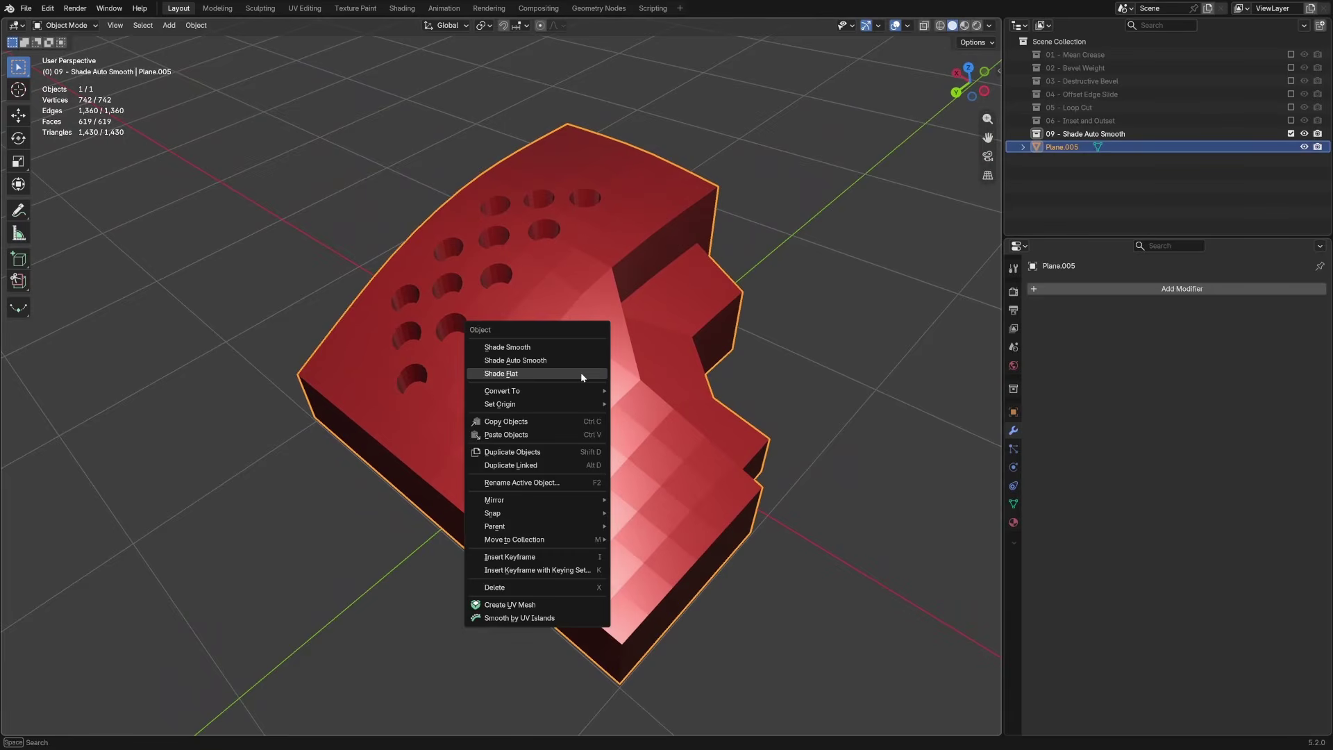
click(561, 359)
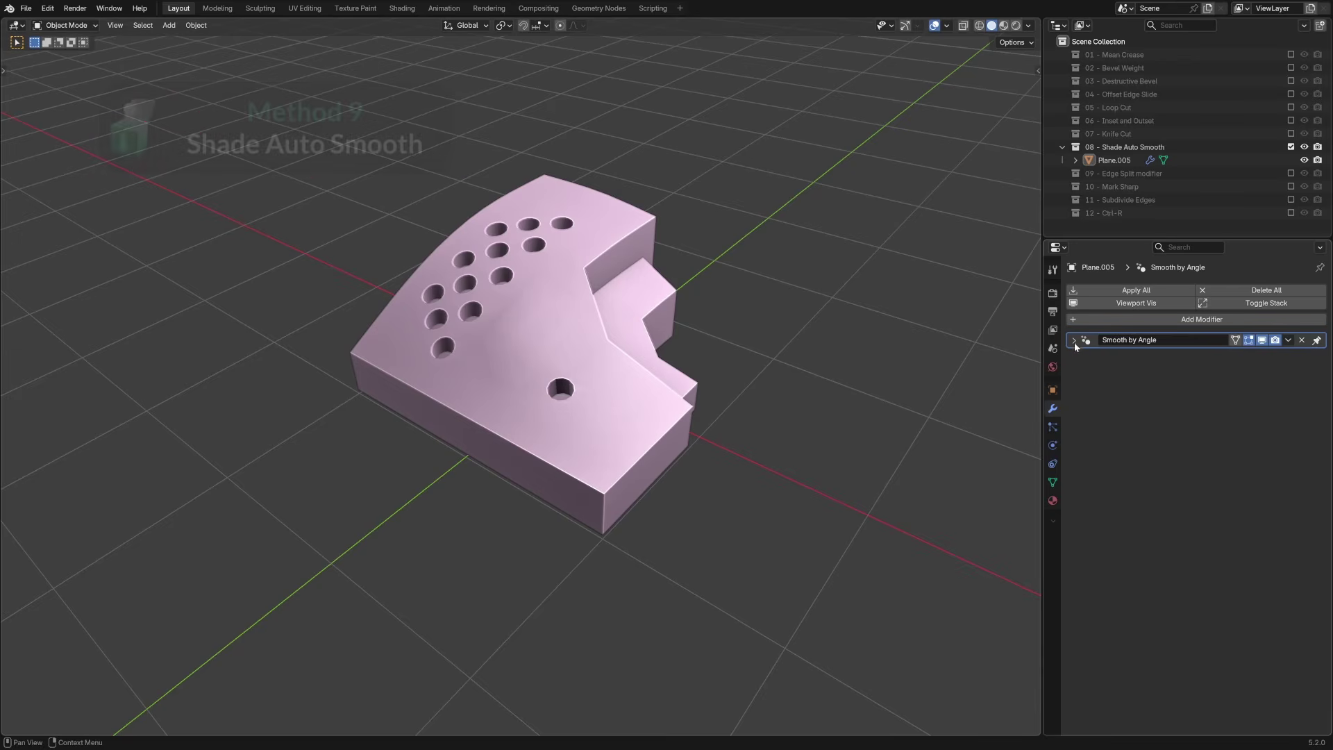
Set the Smooth by Angle modifier's angle to 31° to smooth the inner walls of the single separate hole
click(1074, 340)
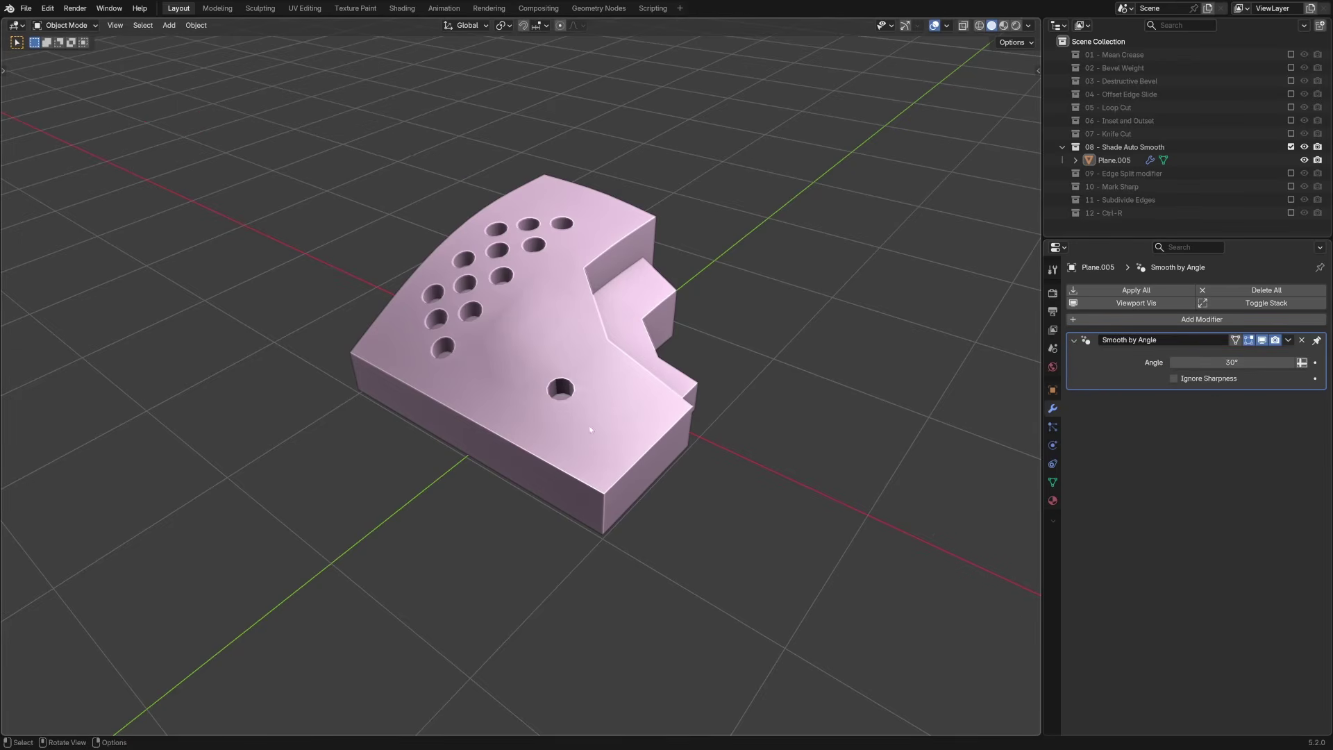
scroll(590, 430, up, 10)
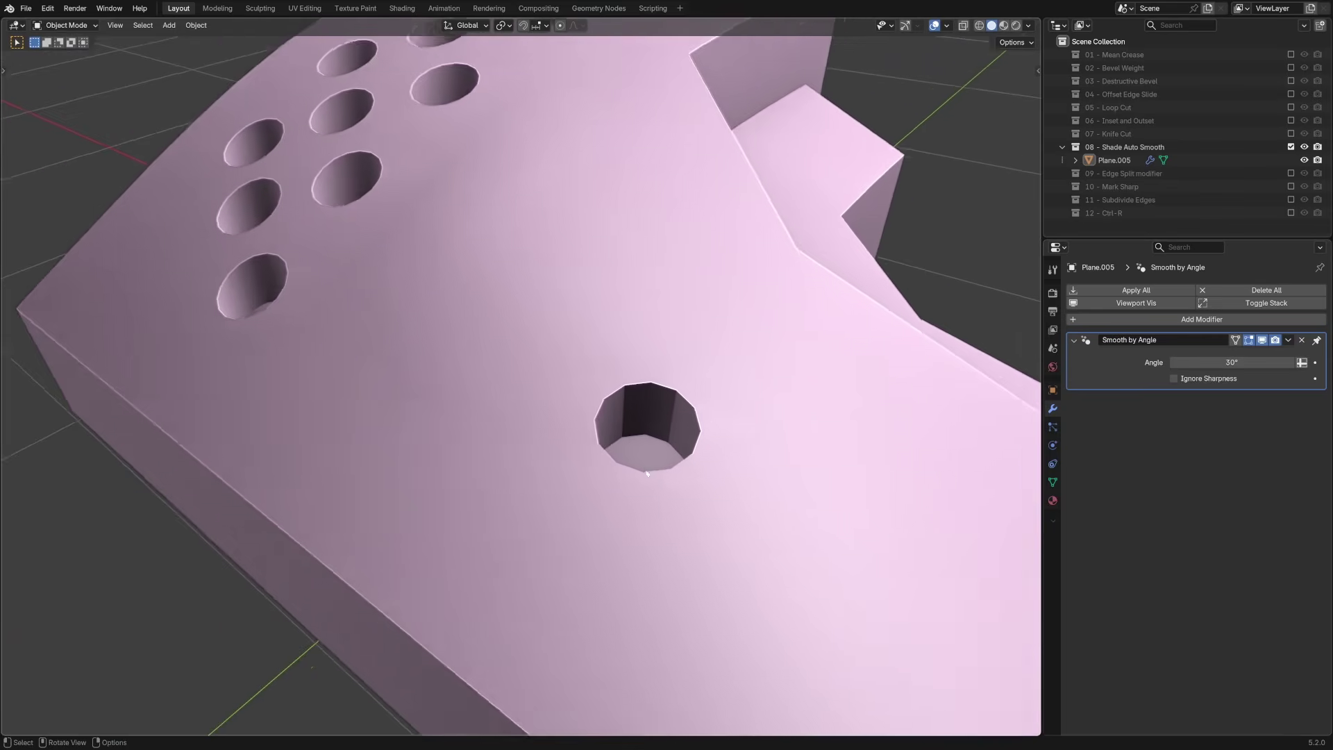
scroll(646, 473, up, 4)
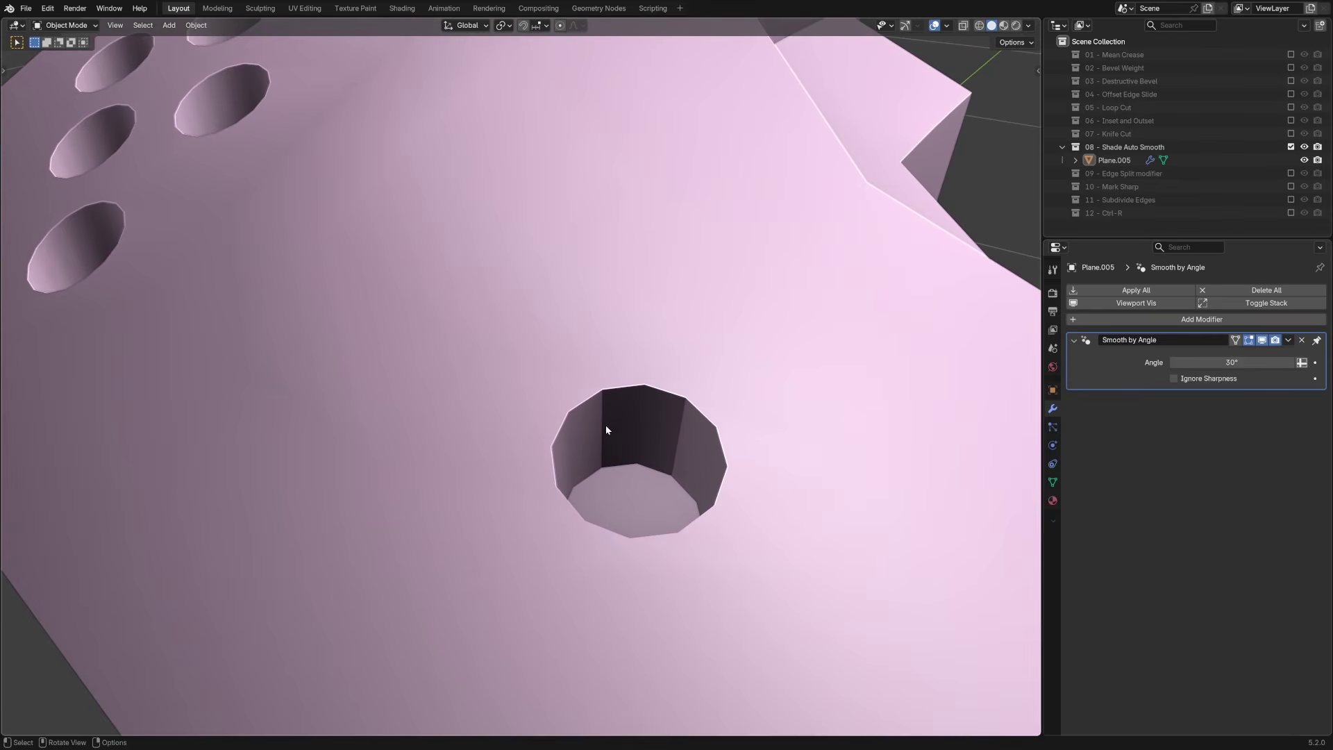
double_click(1231, 362)
text(31)
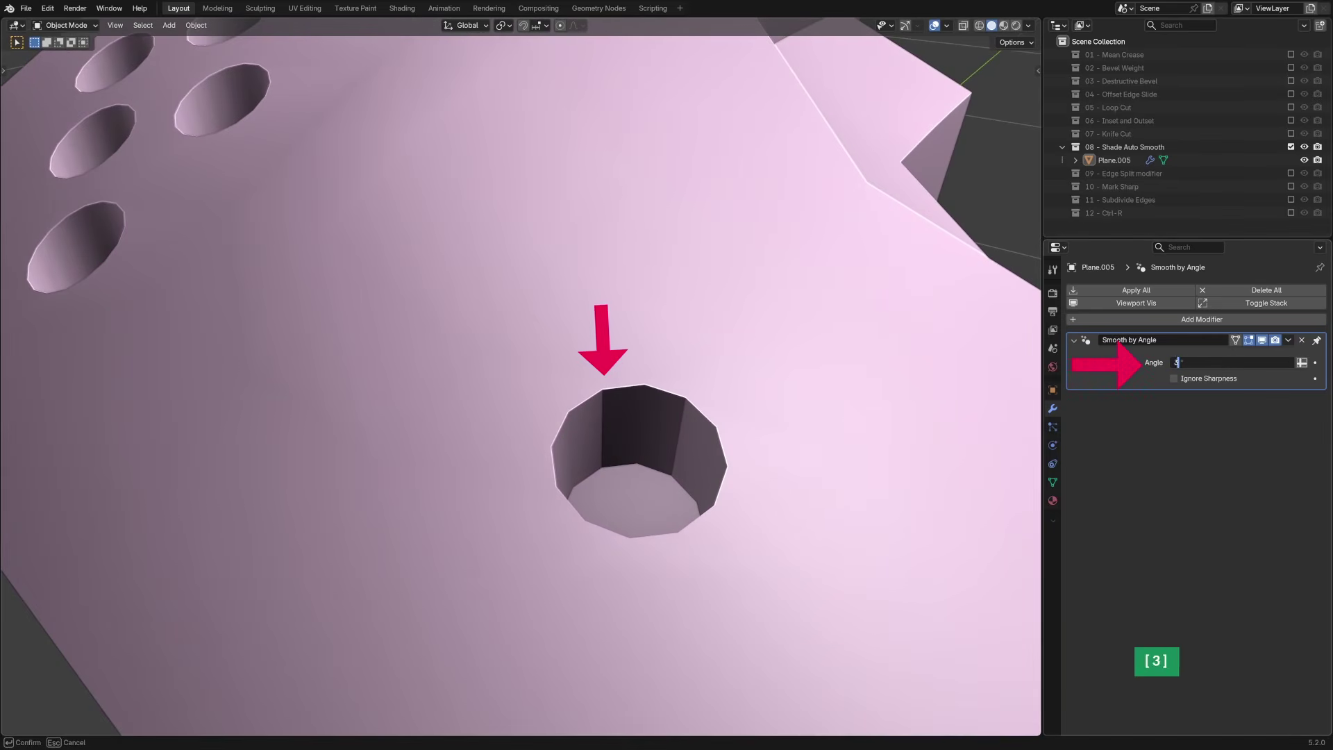
key(Return)
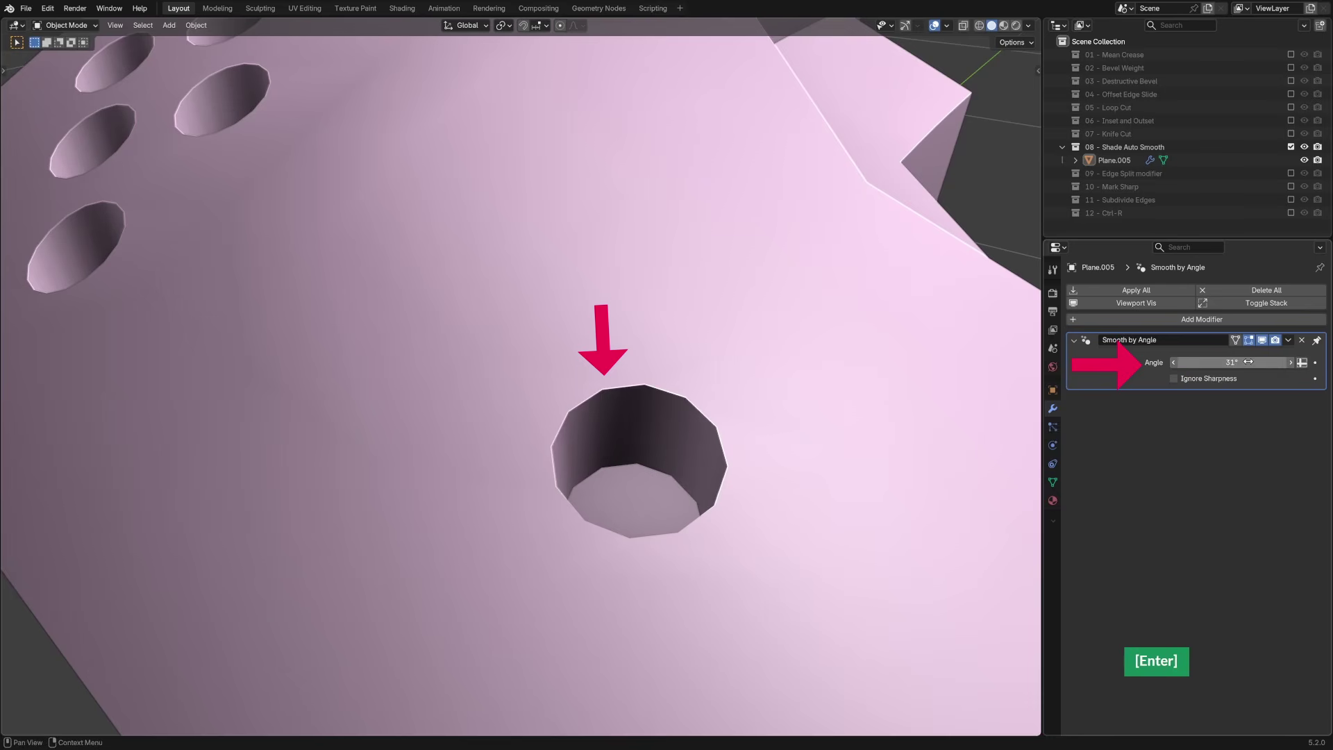
Mark the curved edge path between the hole pattern and the single hole as sharp, and enable Ignore Sharpness on the Smooth by Angle modifier
middle_drag(702, 468, 744, 423)
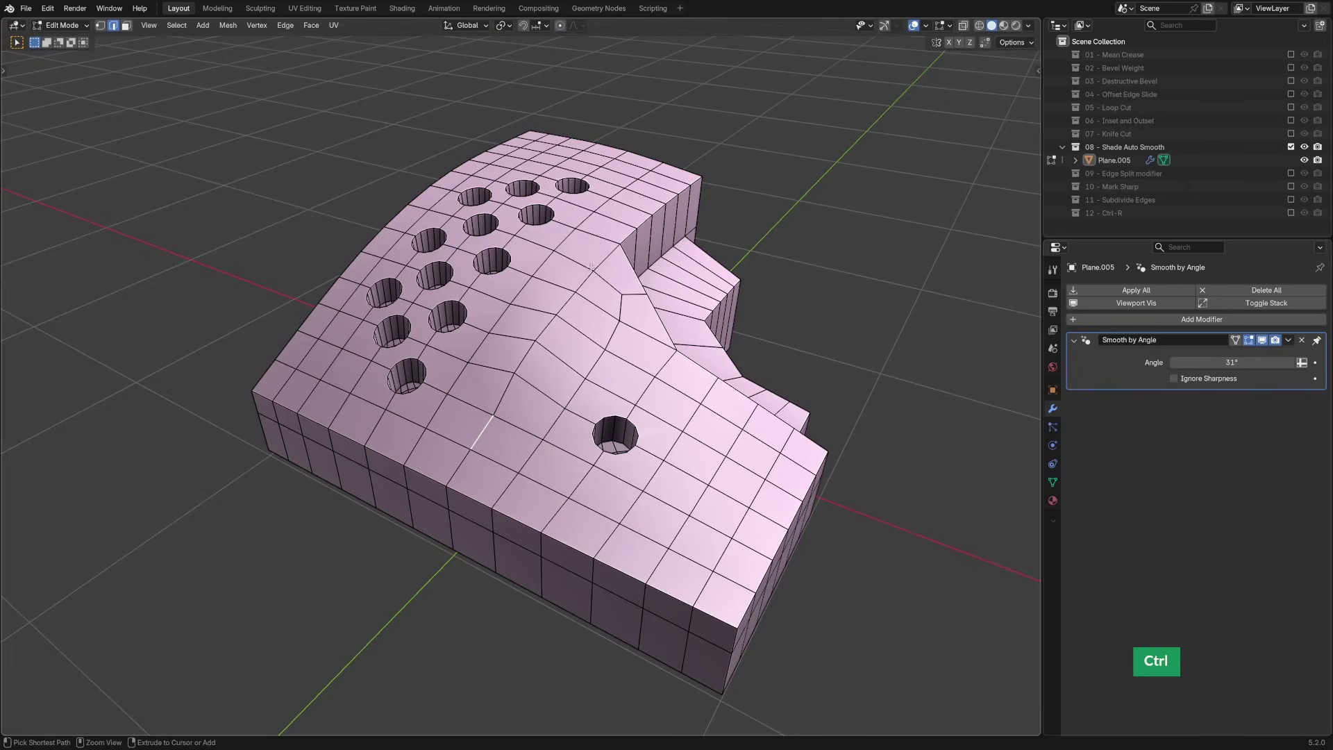
ctrl+click(569, 550)
key(ctrl+e)
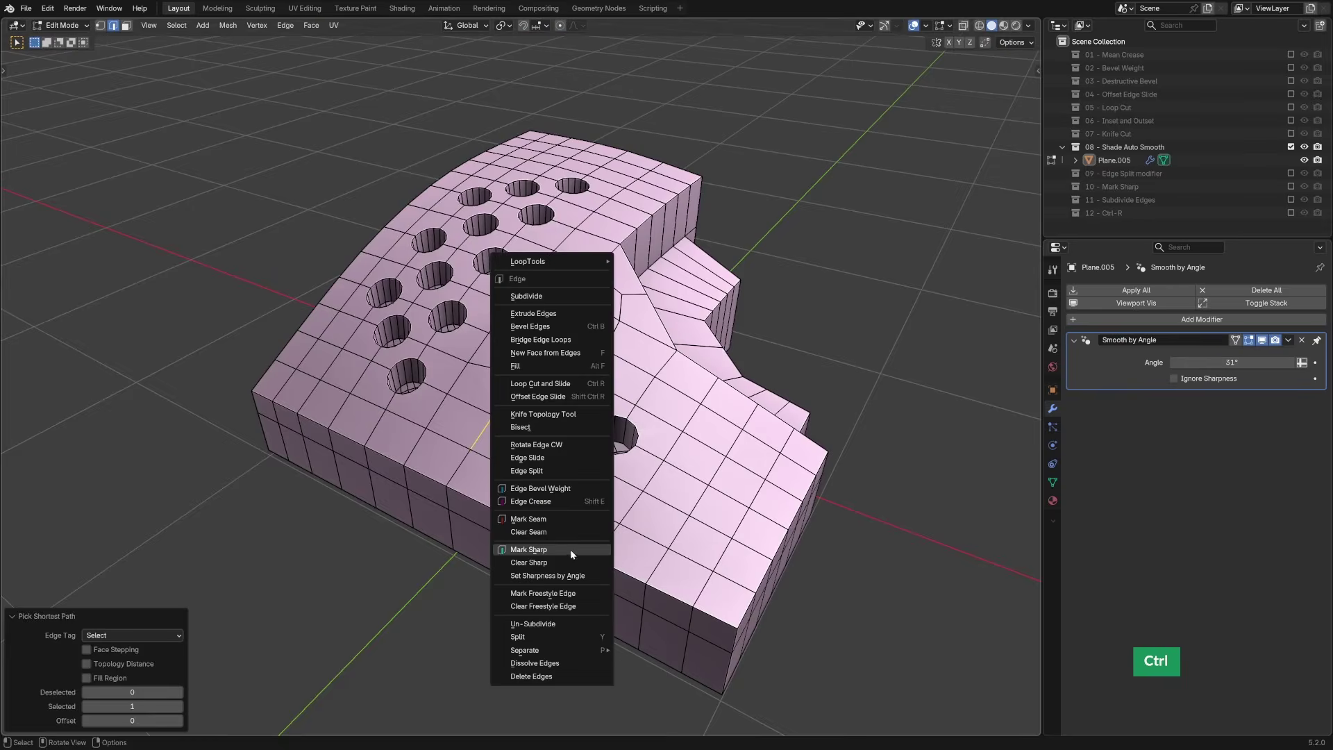
click(569, 550)
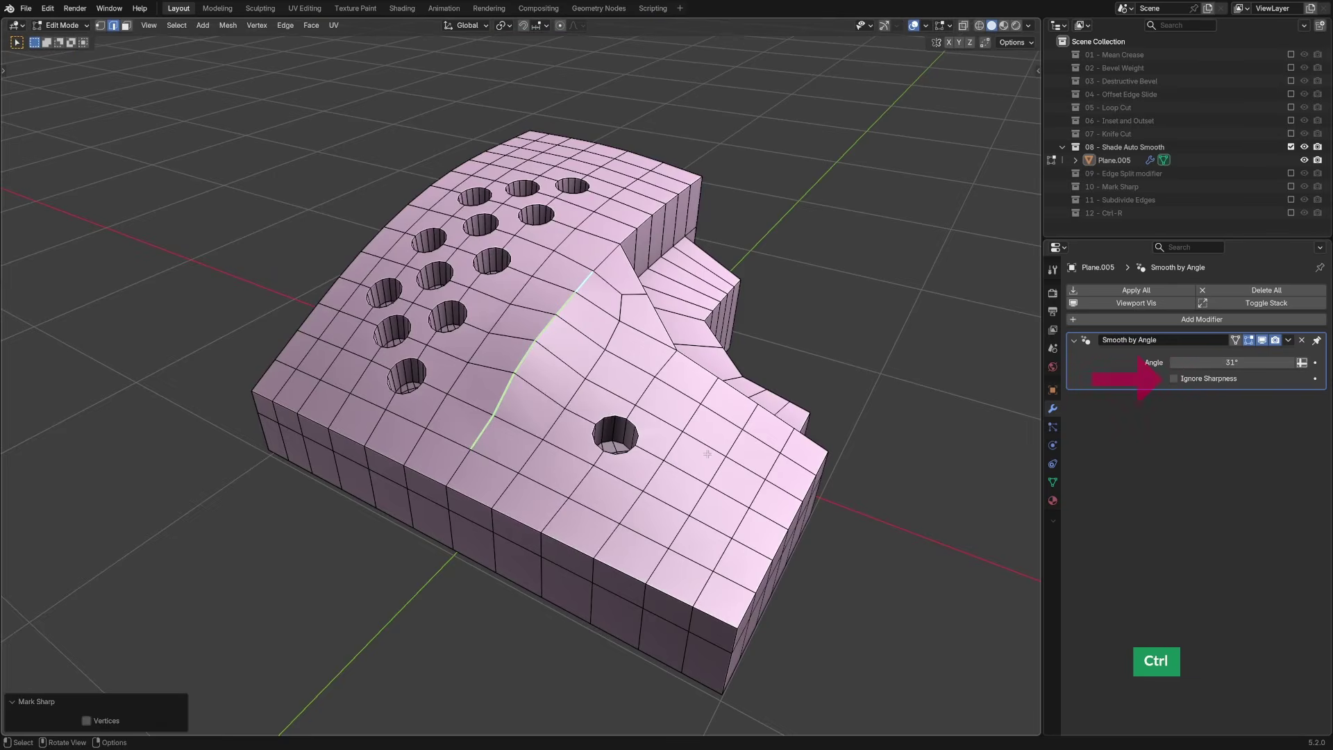
key(Tab)
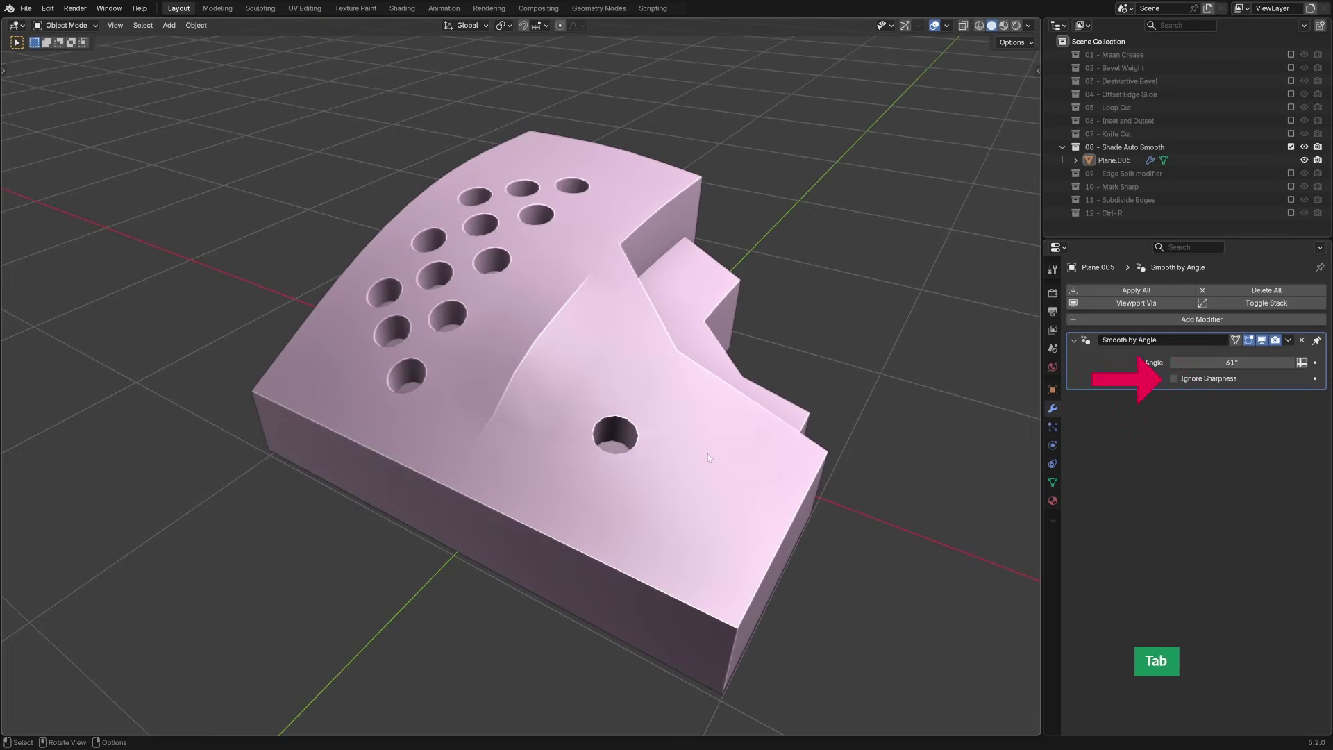
click(1173, 378)
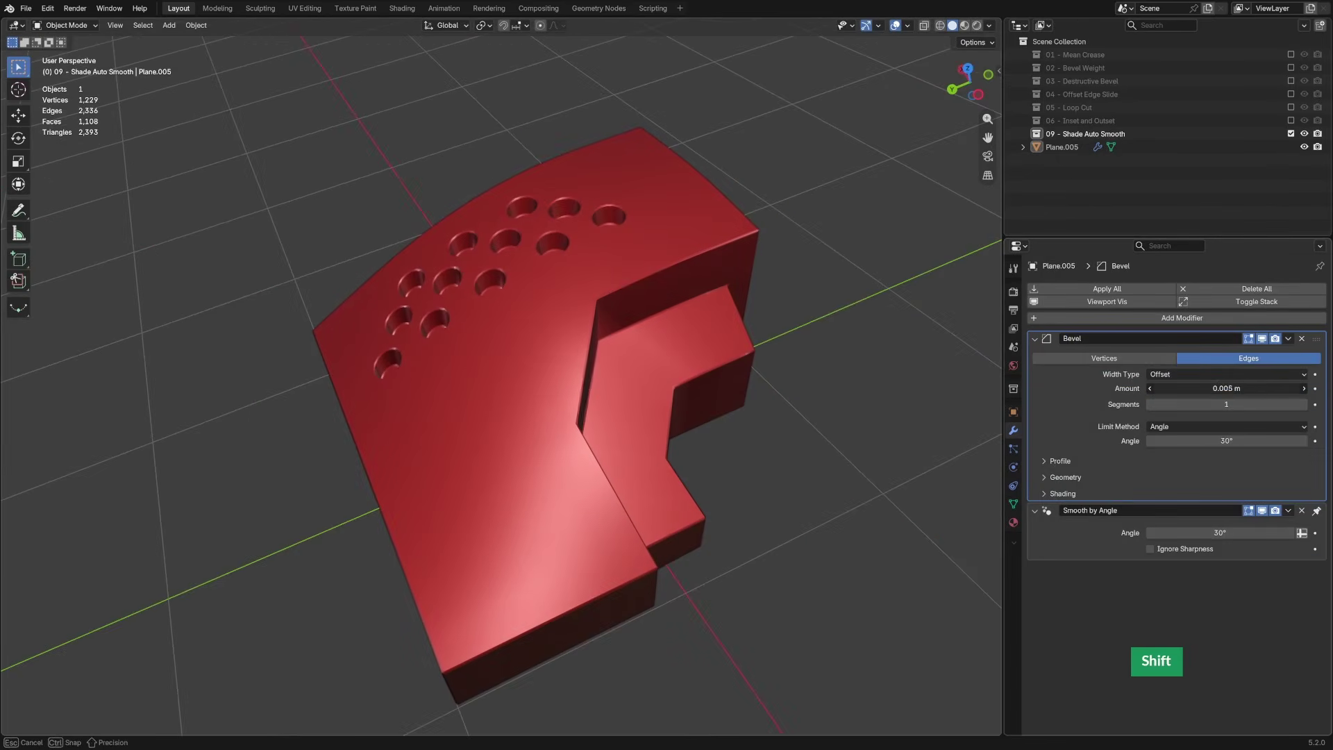
Fine-tune the Bevel modifier's amount on the red stepped block
drag(1227, 388, 1211, 388)
middle_drag(911, 482, 912, 479)
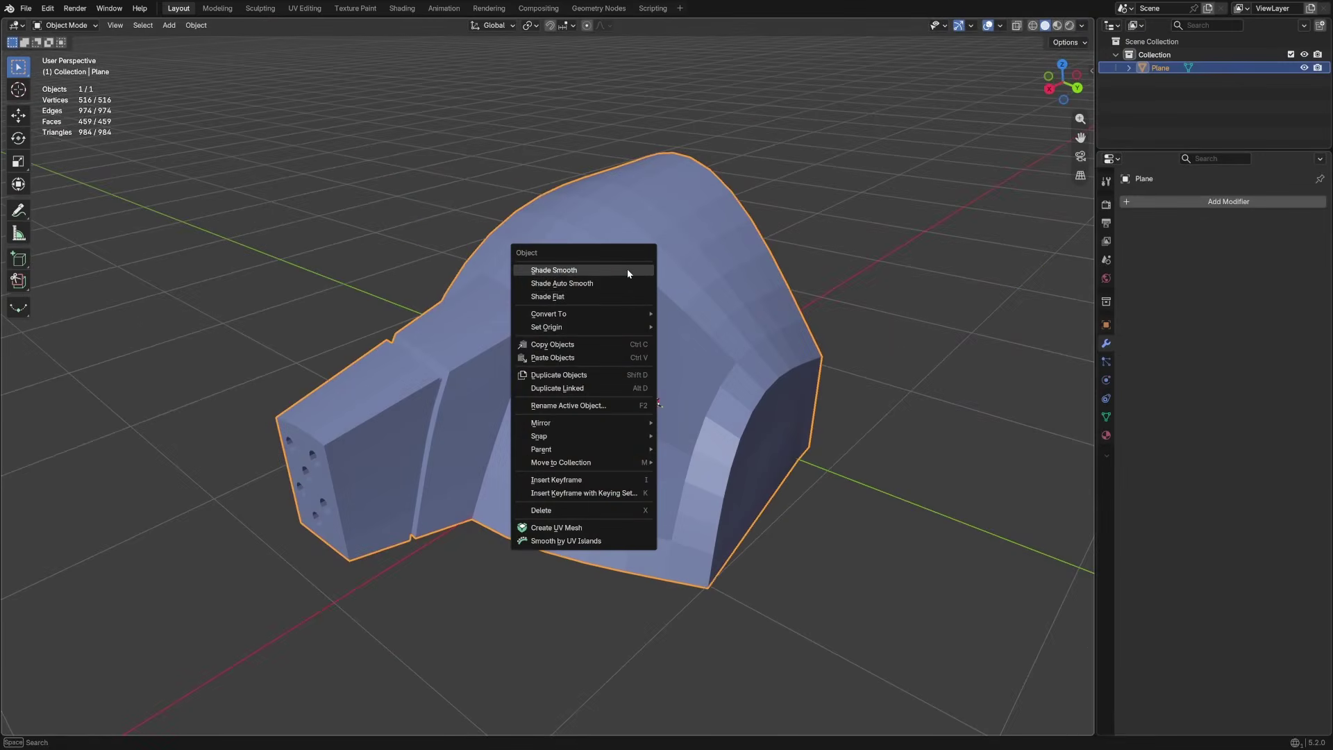
Shade the blue mesh smooth and add an Edge Split modifier with a 30° edge angle
click(628, 273)
key(e+g)
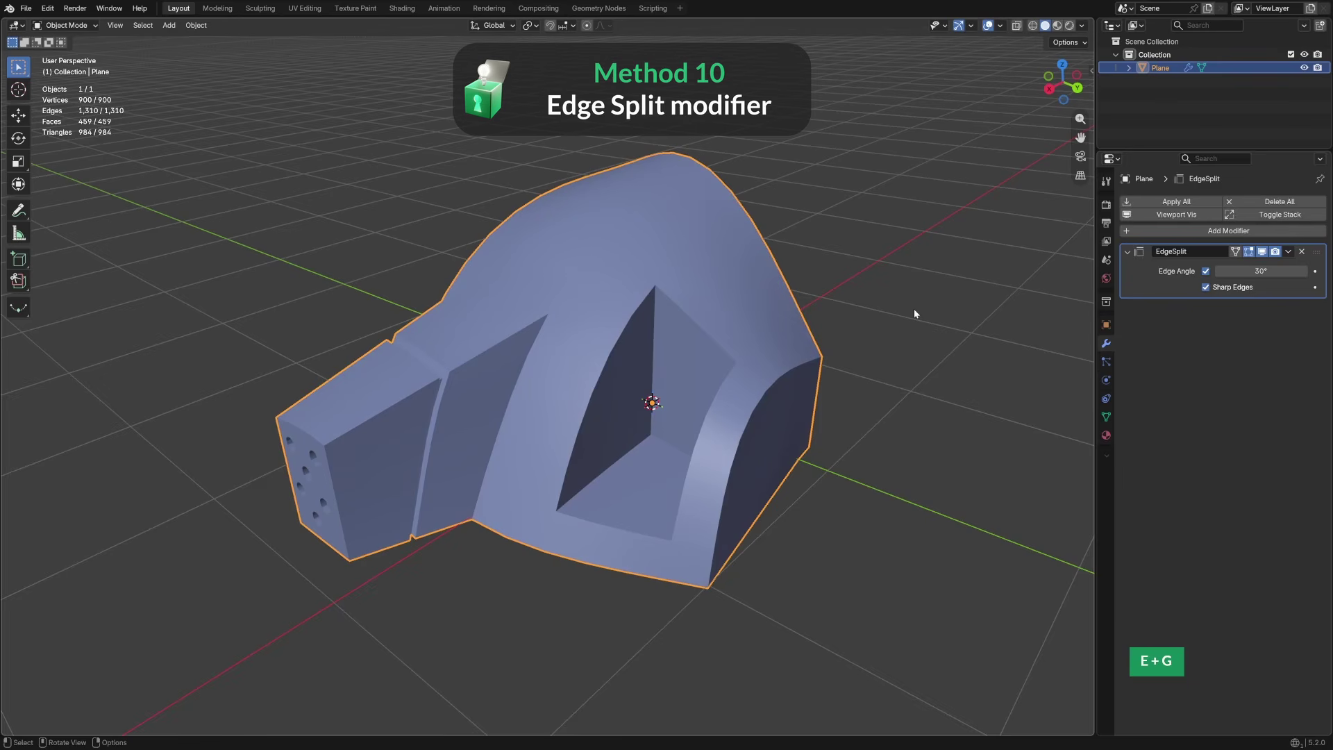
middle_drag(914, 309, 940, 297)
Apply the Edge Split modifier and open the blue mesh in Edit Mode
click(1288, 252)
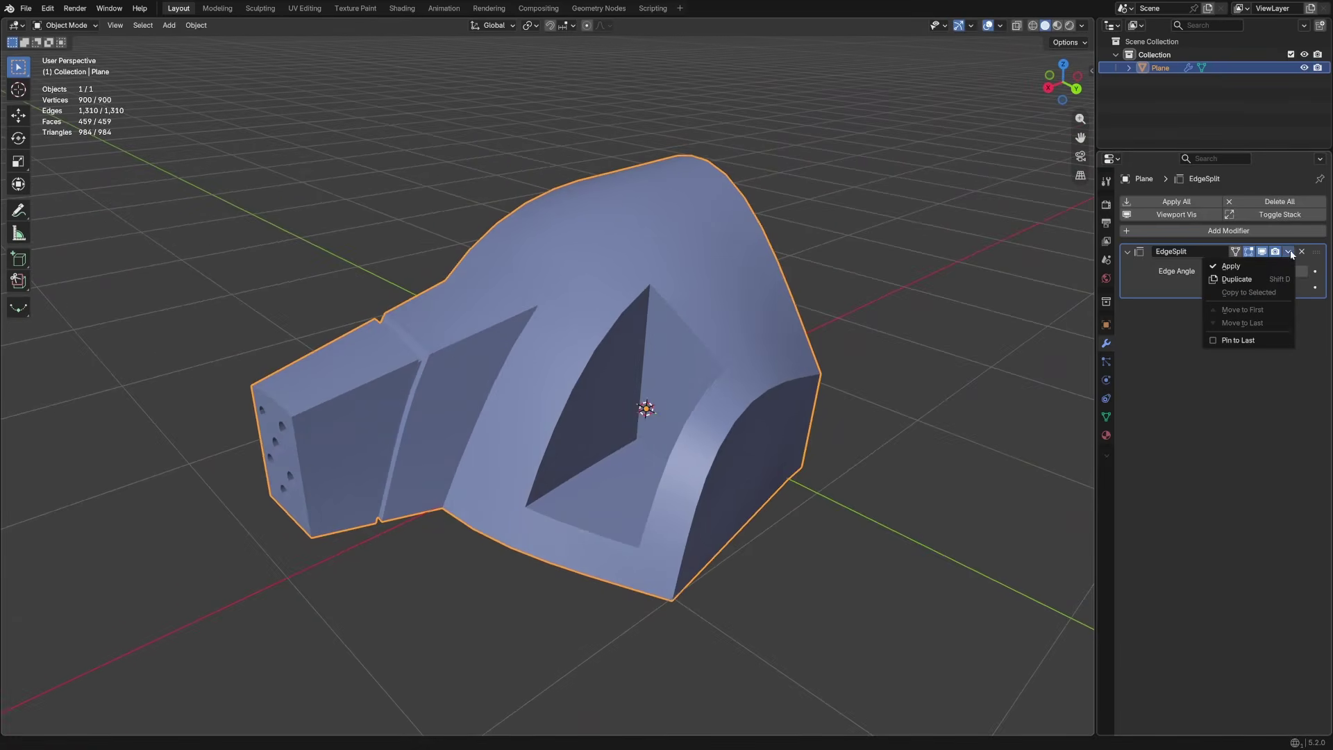
click(1258, 264)
key(Tab)
Select all linked geometry of the split-off end panel and move it about 0.12 m along the Y axis
key(ctrl+l)
key(g)
key(y)
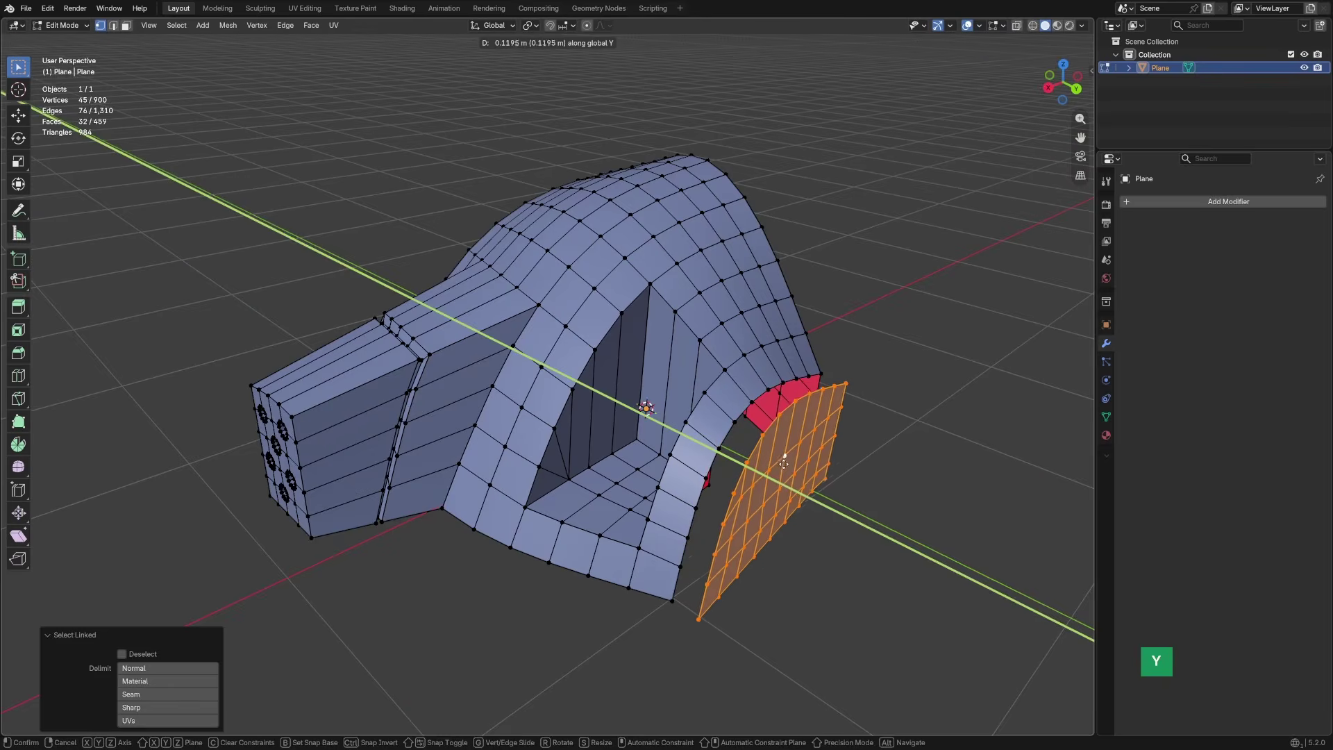
click(793, 470)
Merge all vertices of the blue mesh by distance at 0.0001 m and return to Object Mode
key(a)
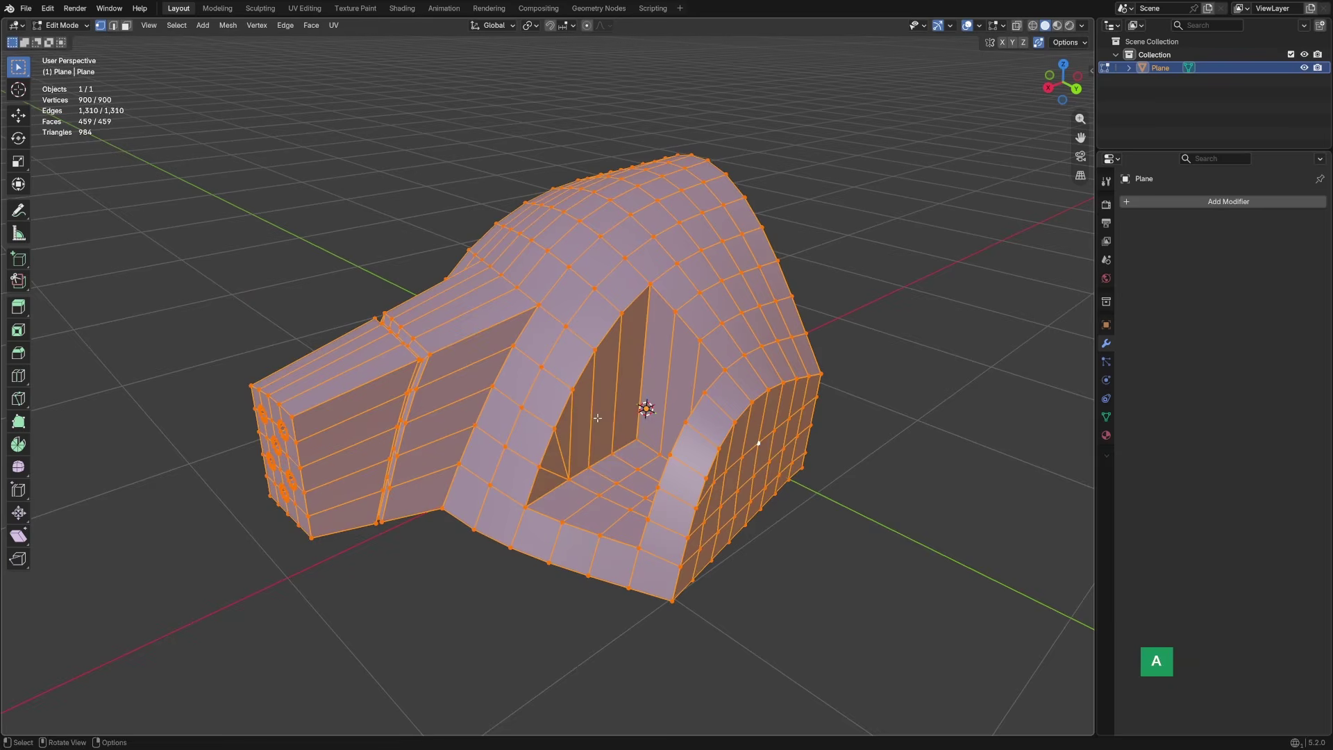
key(m)
click(573, 491)
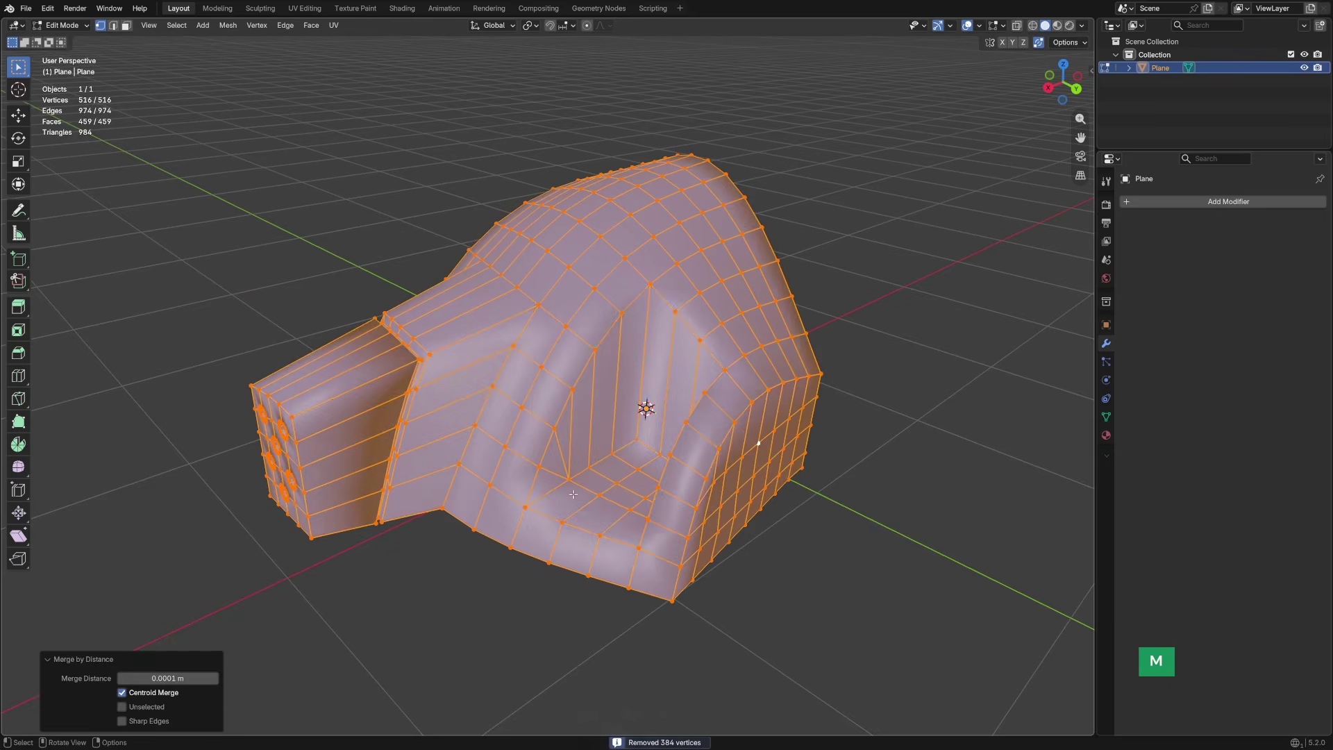
key(Tab)
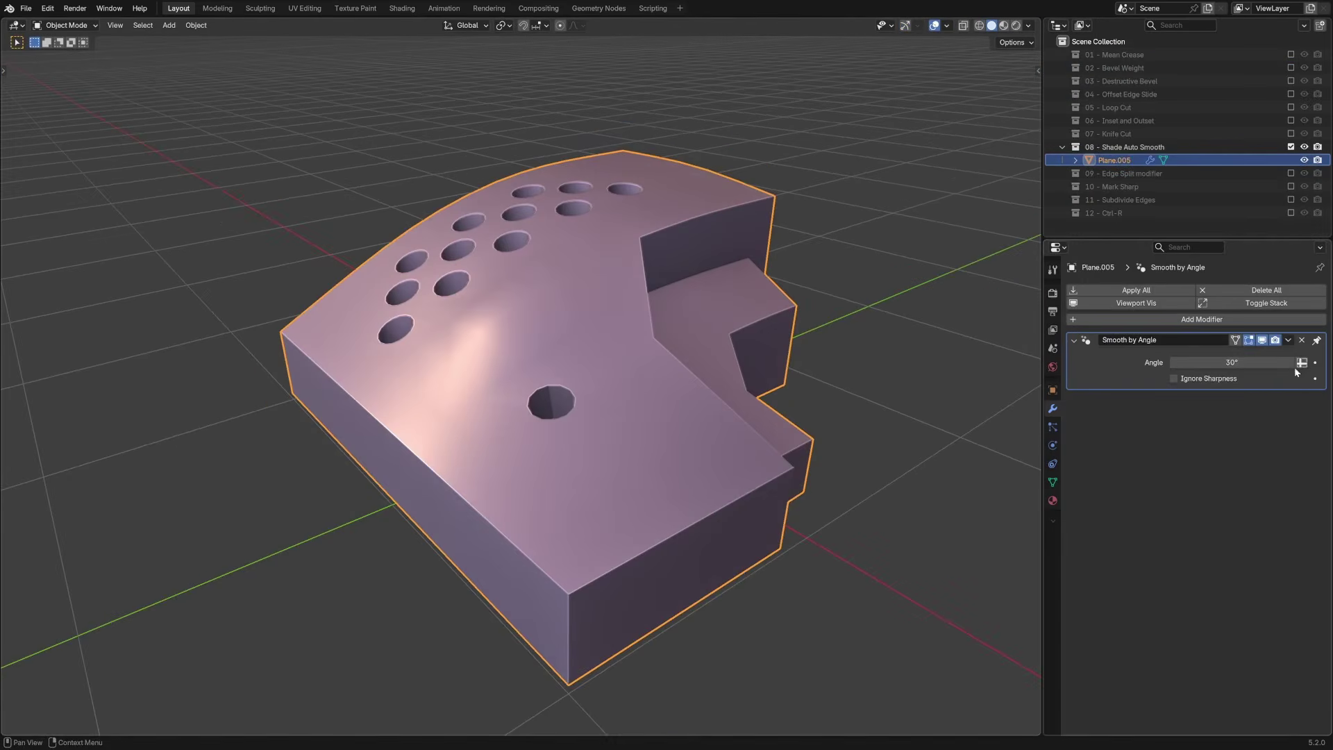
Apply the Smooth by Angle modifier on the stepped block and open its mesh in Edit Mode
click(1289, 340)
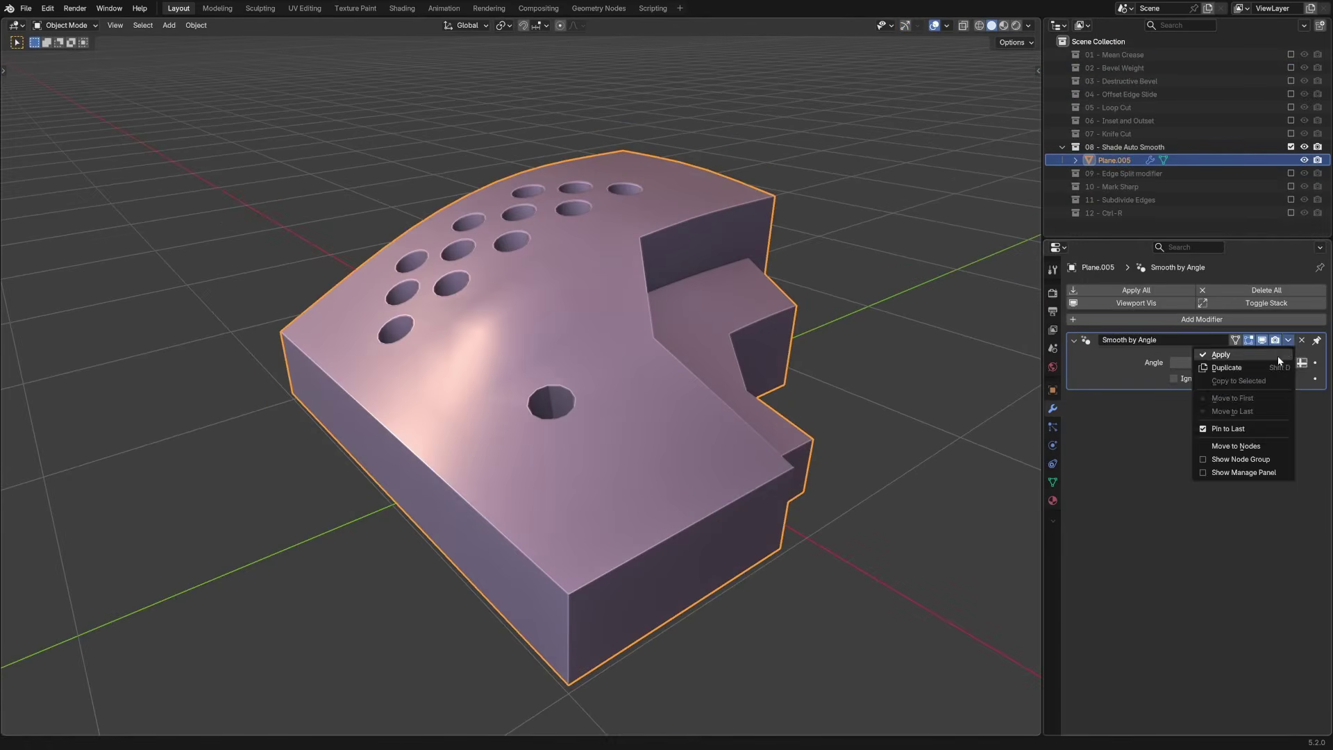
click(1277, 356)
key(Tab)
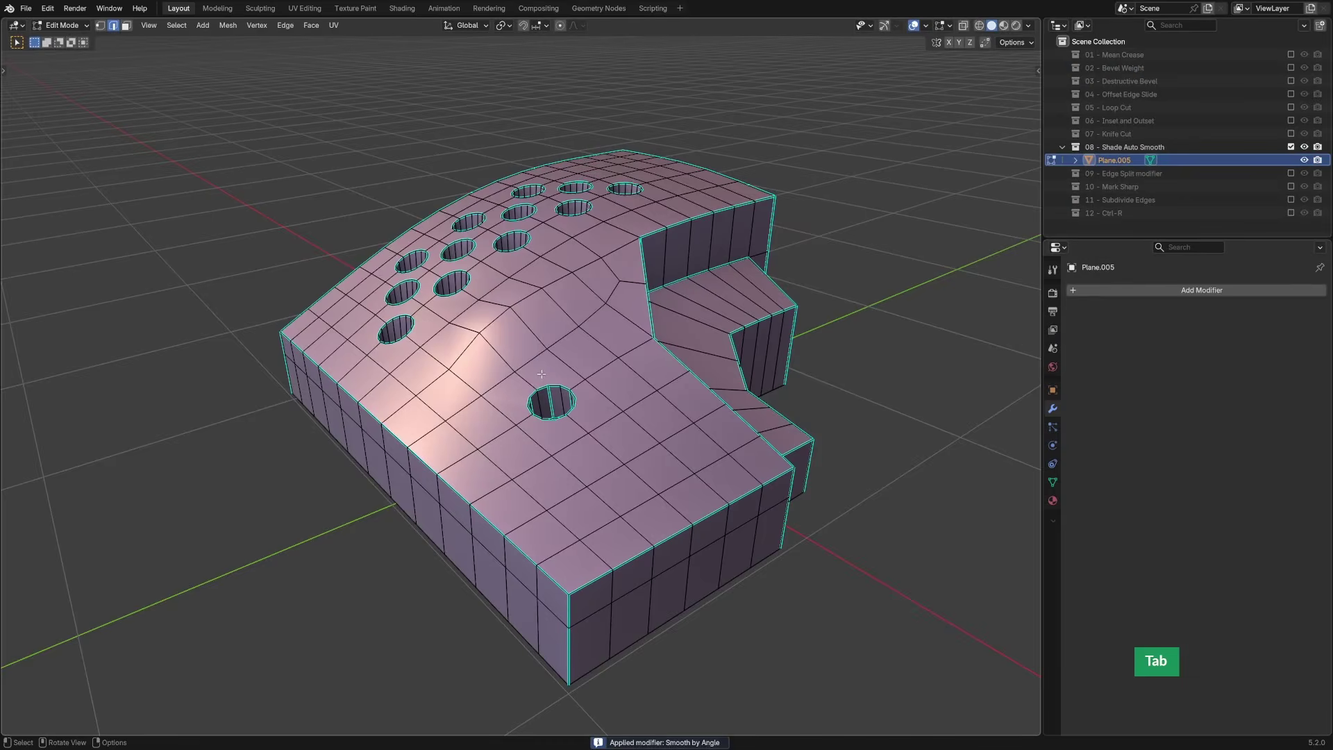
Display the mesh's split normals and annotate the vertical and horizontal normals at the block's corner with arrows
click(949, 26)
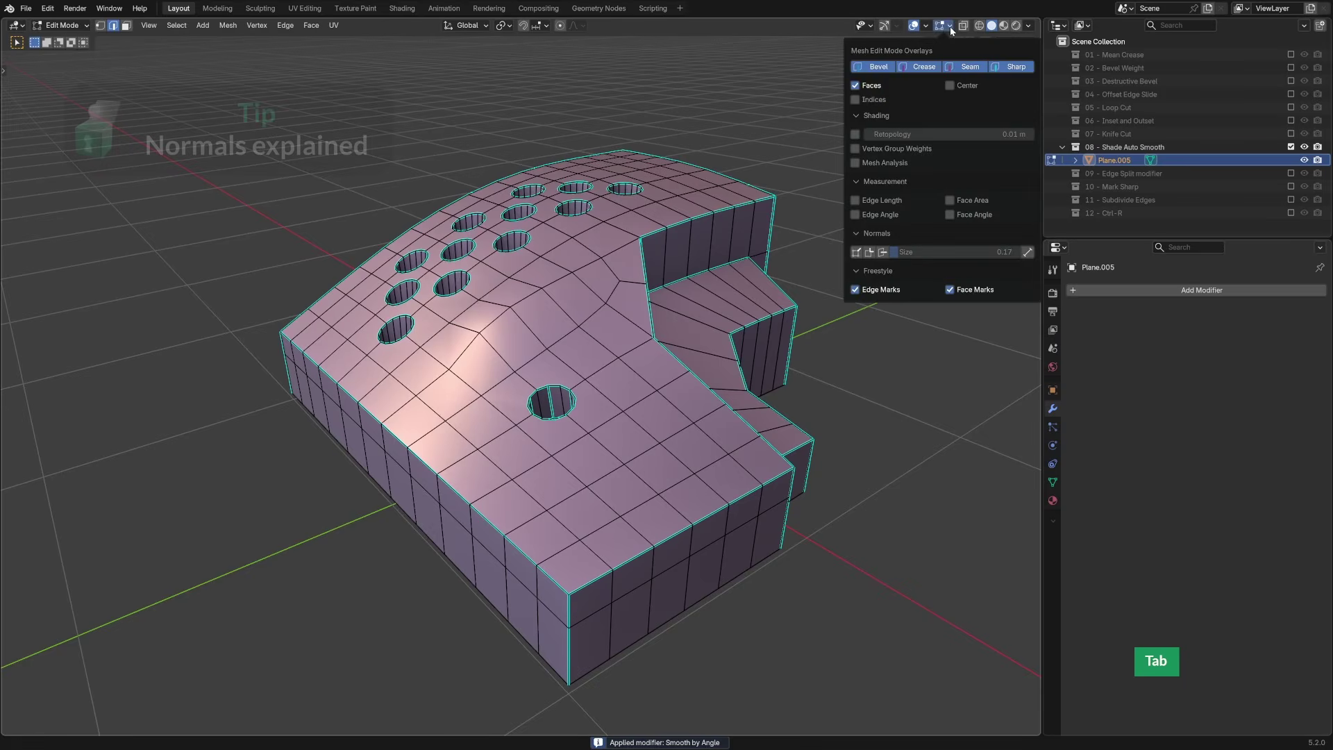
click(868, 254)
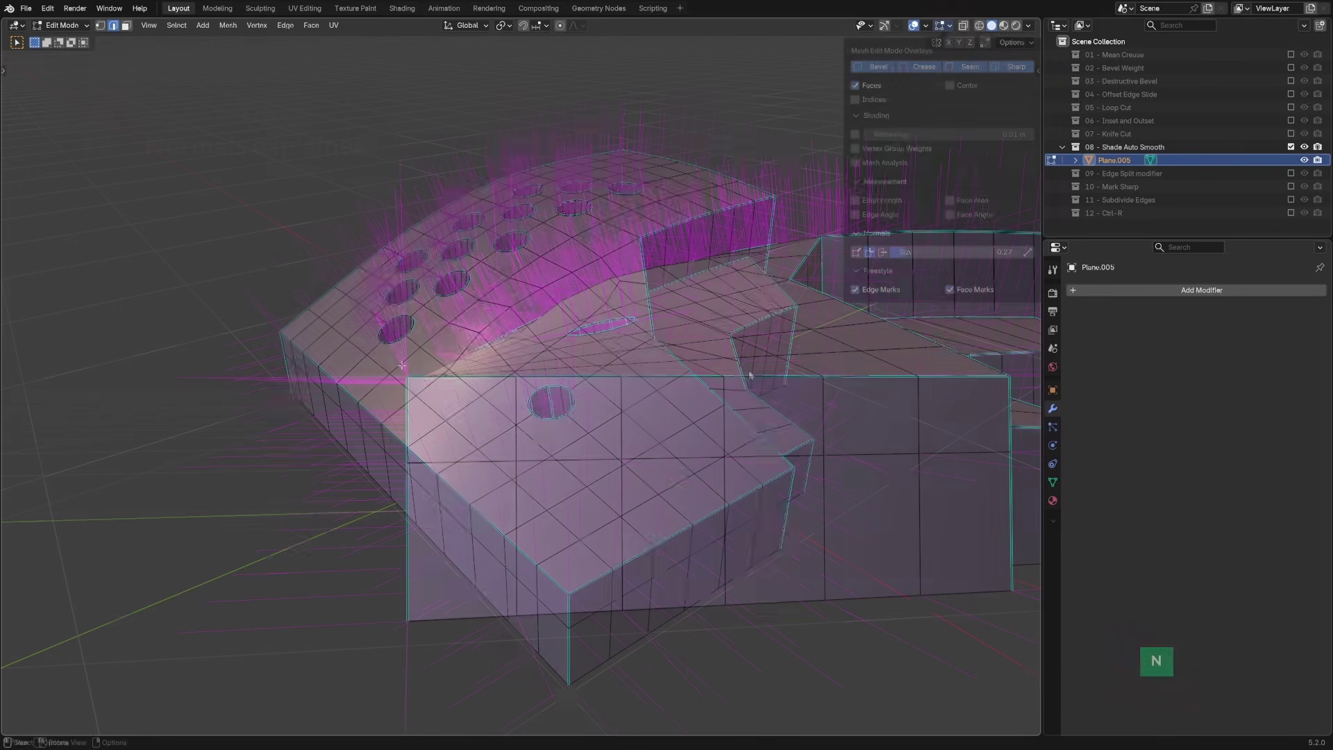
key(d)
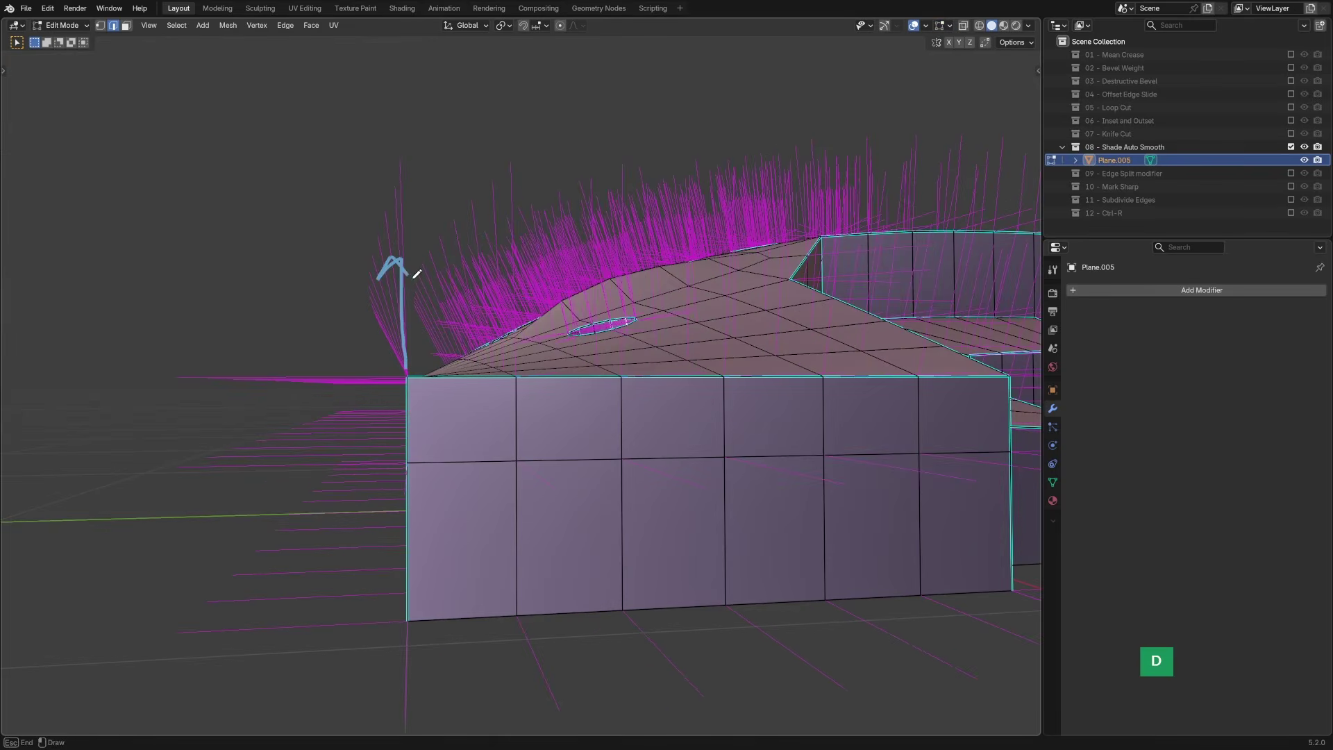
drag(406, 379, 250, 380)
Clear the sharp marking from all edges of the stepped block
key(a)
right_click(491, 408)
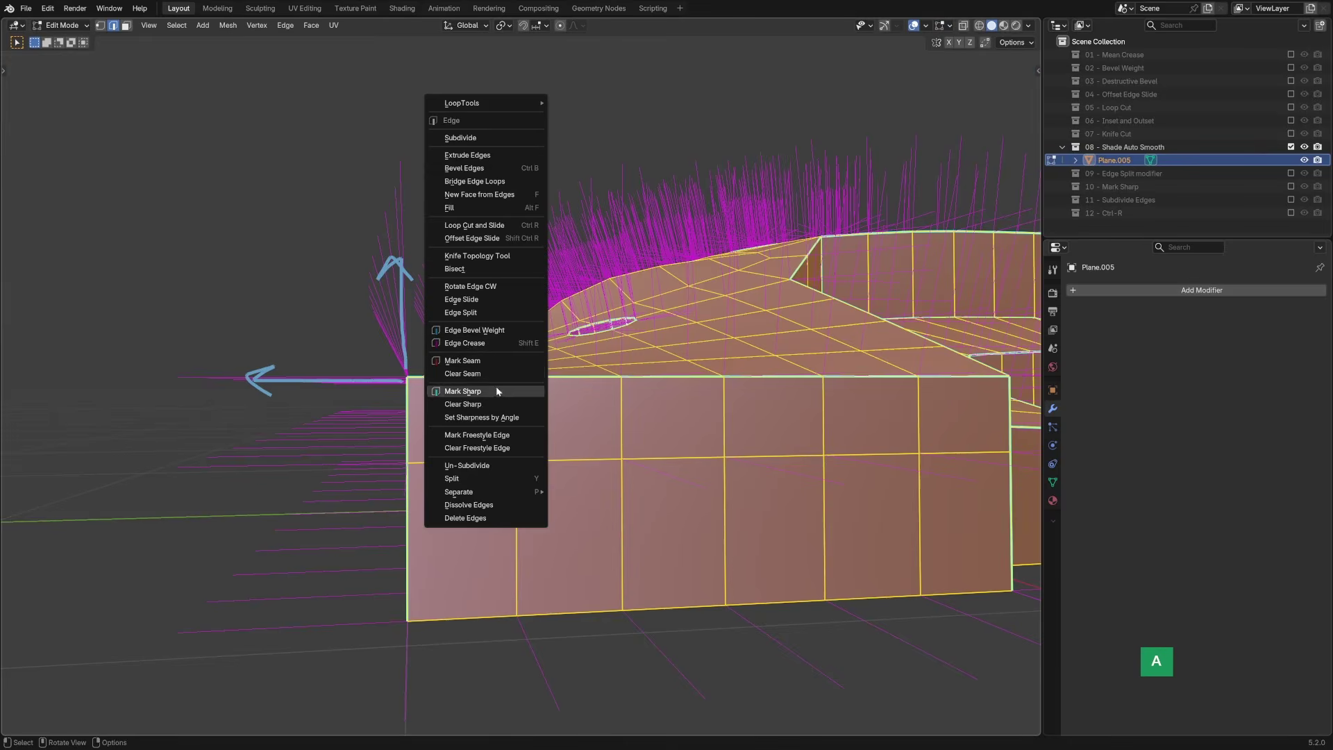
click(487, 405)
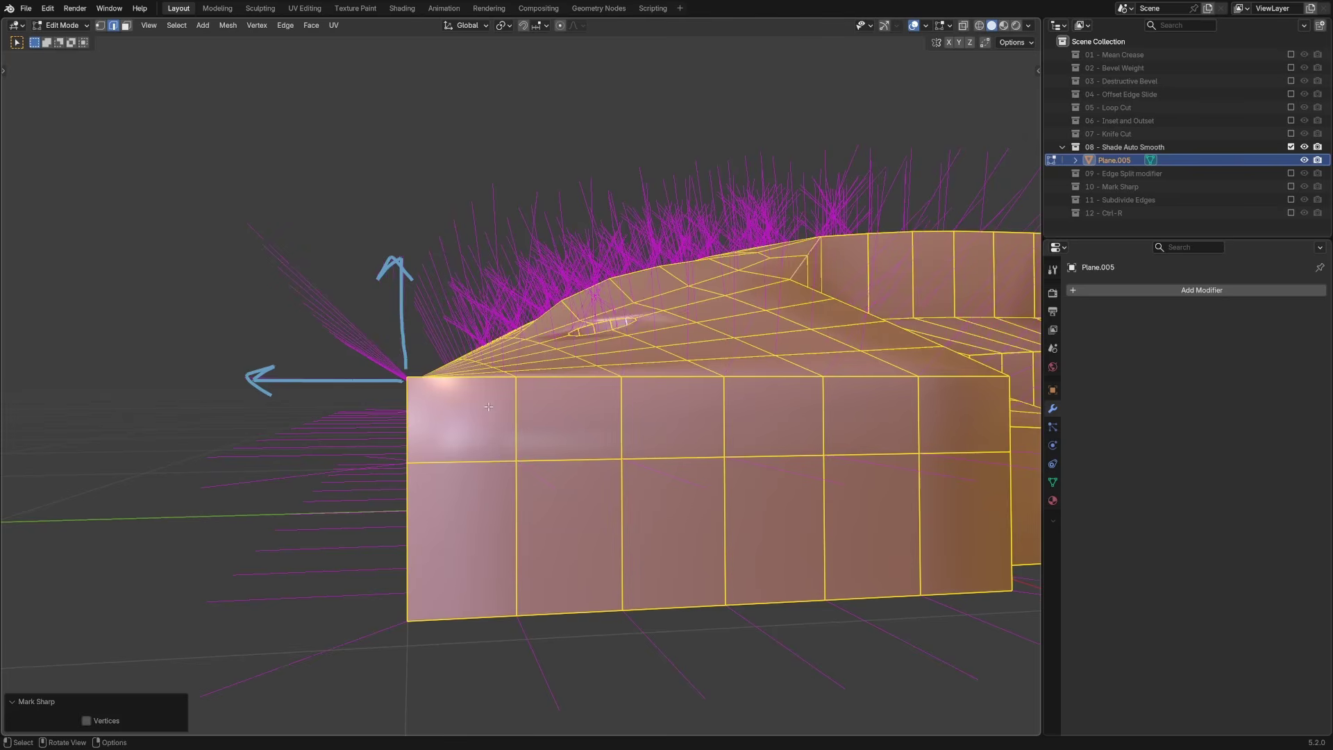
Annotate the diagonal normal at the block's corner with an arrow, and change the block's shading in Object Mode
key(d)
right_drag(402, 380, 396, 365)
drag(396, 365, 323, 289)
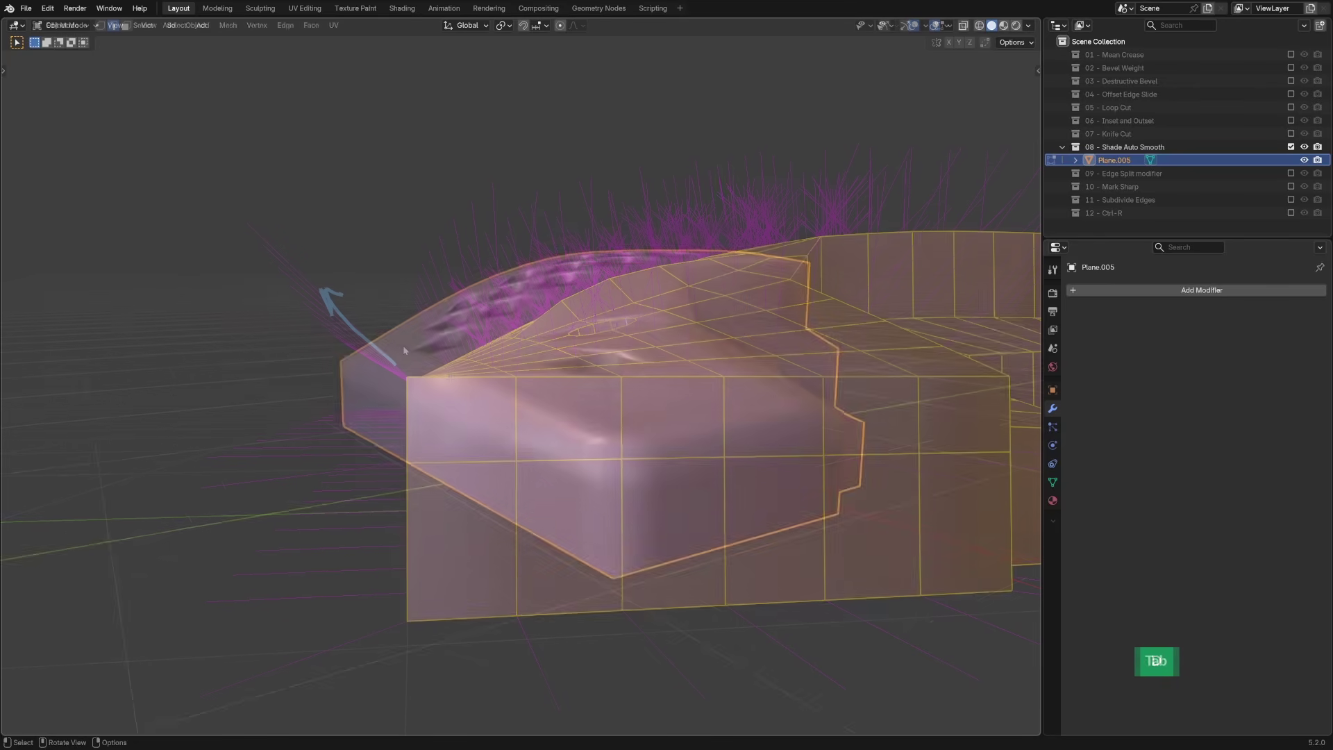
key(Tab)
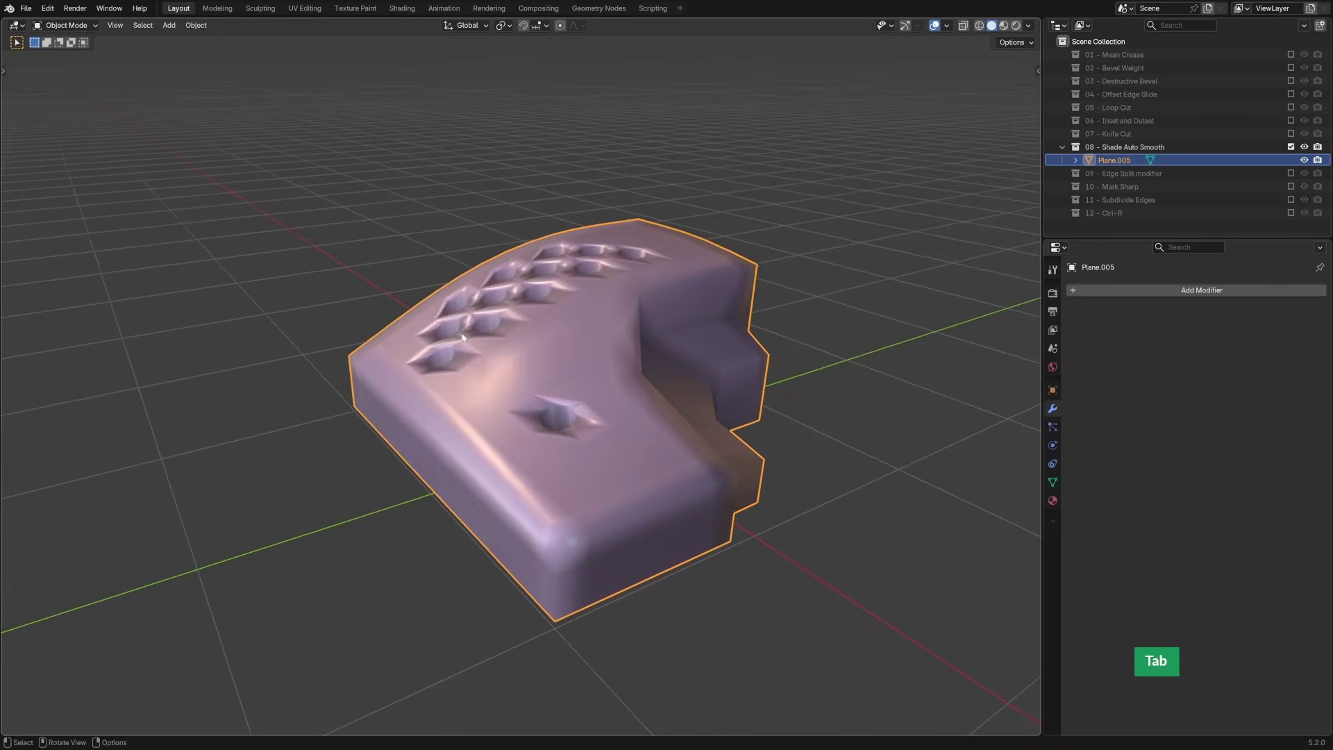
right_click(461, 332)
click(454, 339)
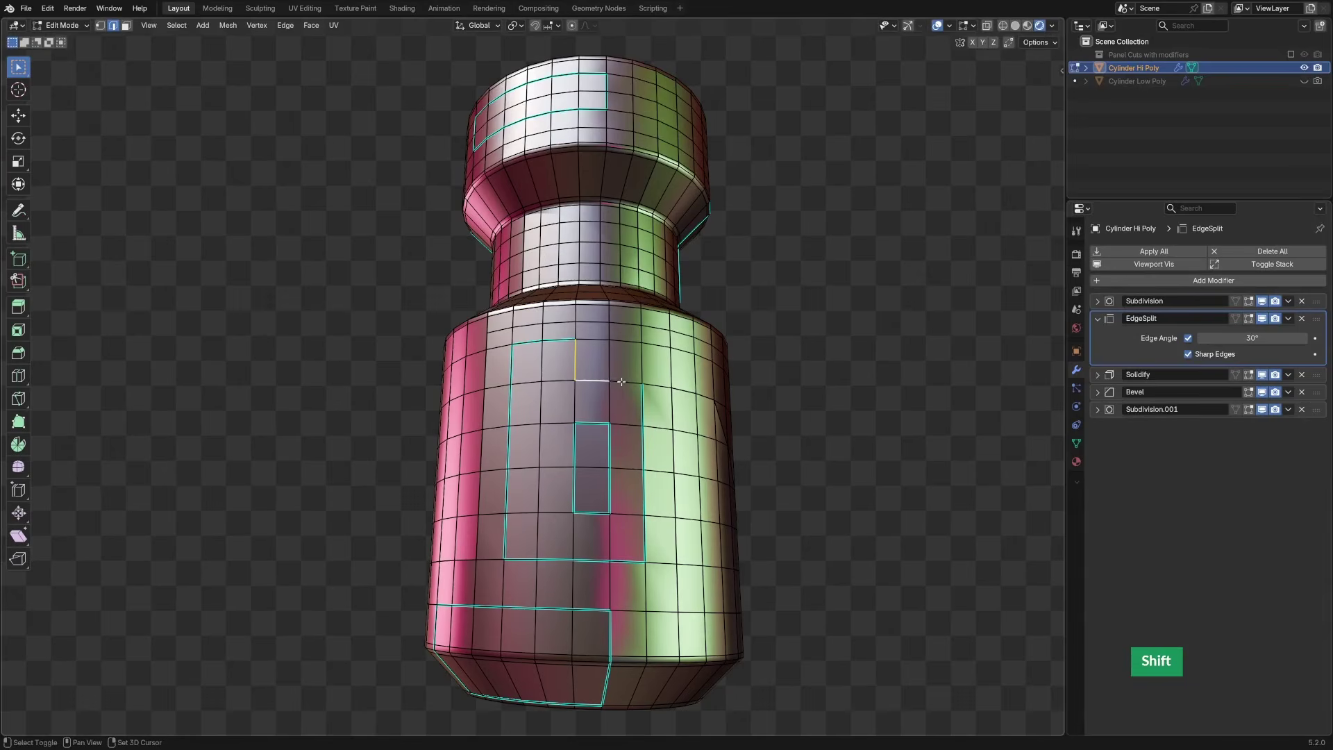
Mark the selected stepped edges of the Cylinder Hi Poly panel outline as sharp, and toggle the EdgeSplit modifier's viewport display to compare
right_click(623, 386)
click(619, 368)
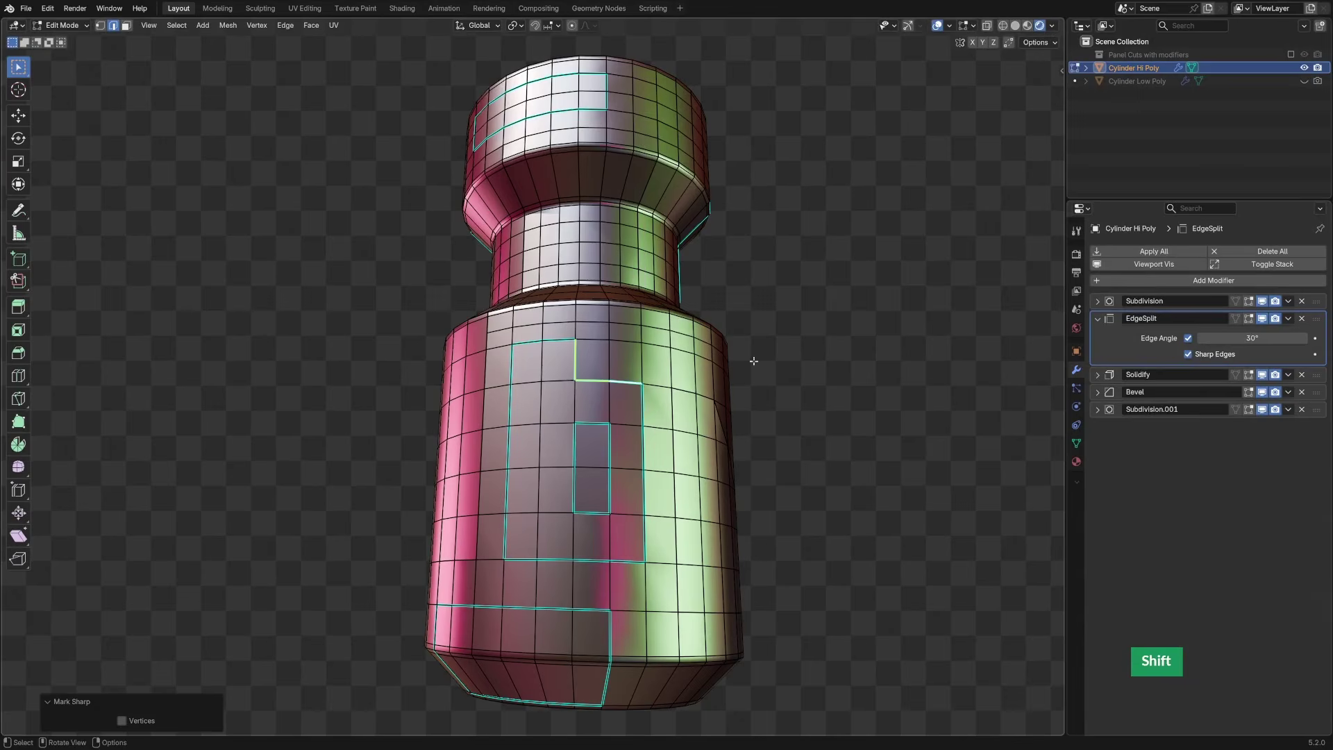
key(Tab)
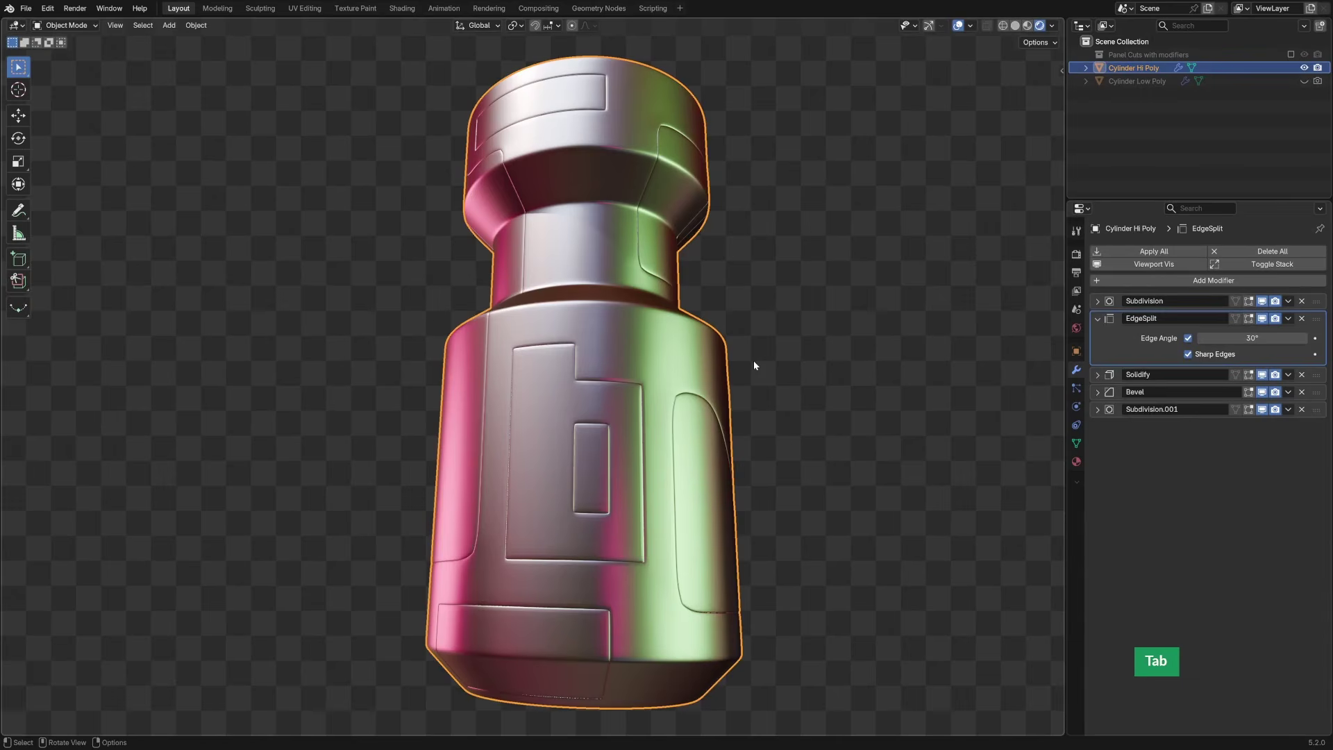
click(1262, 318)
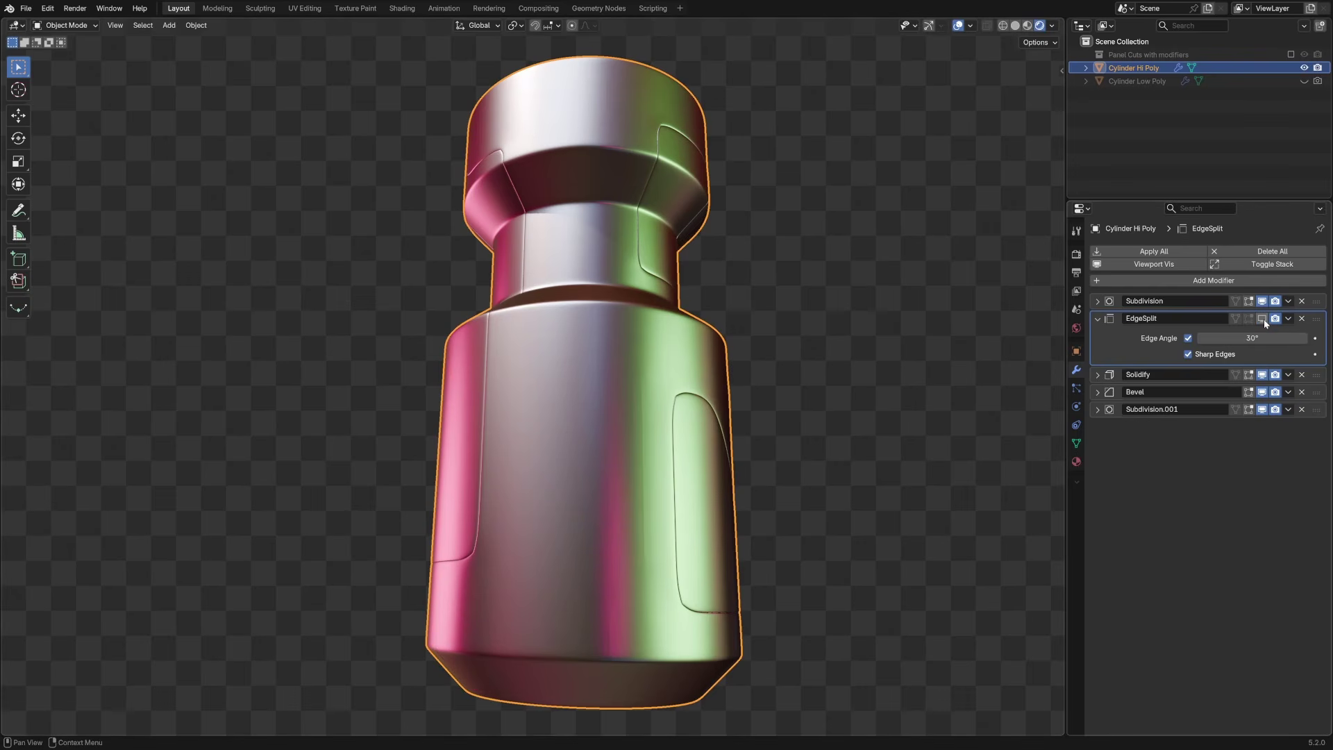
click(1262, 318)
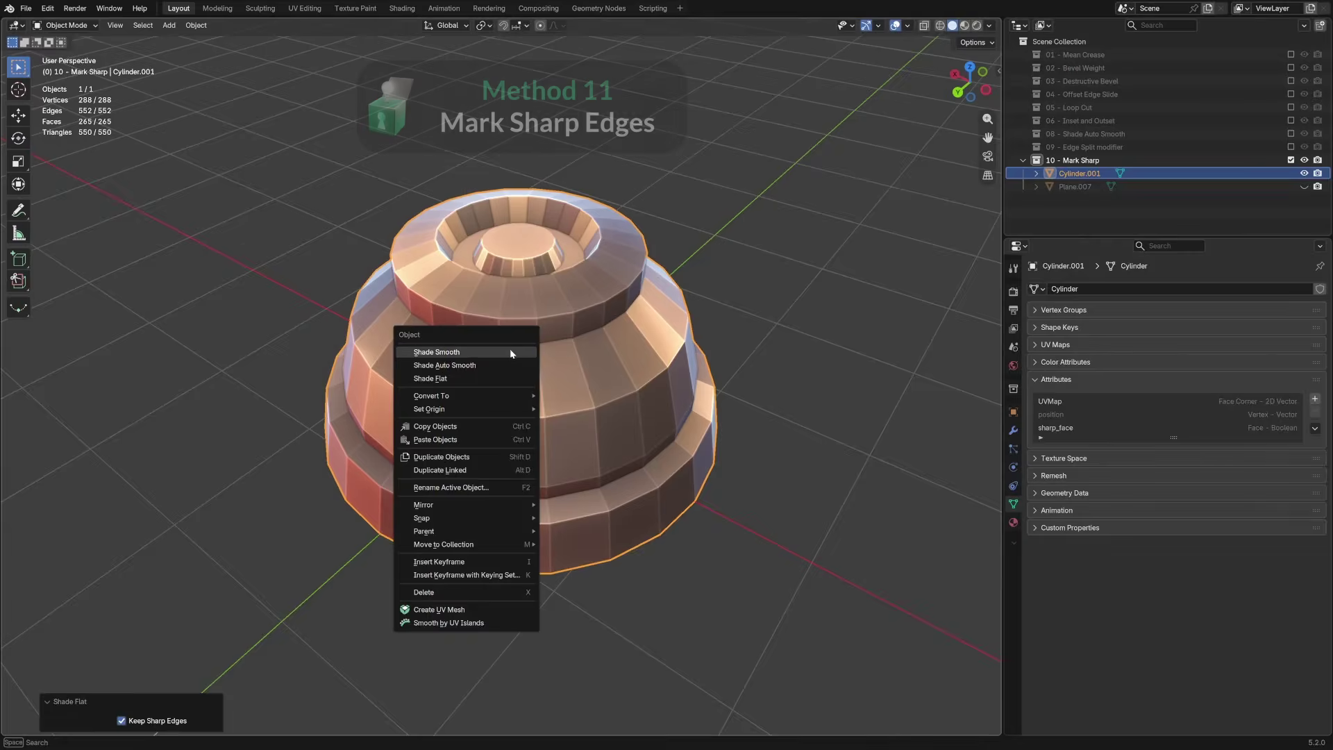
Shade the domed cylinder smooth and mark the edge loops at its base ledge, neck and top recess as sharp
click(510, 353)
key(Tab)
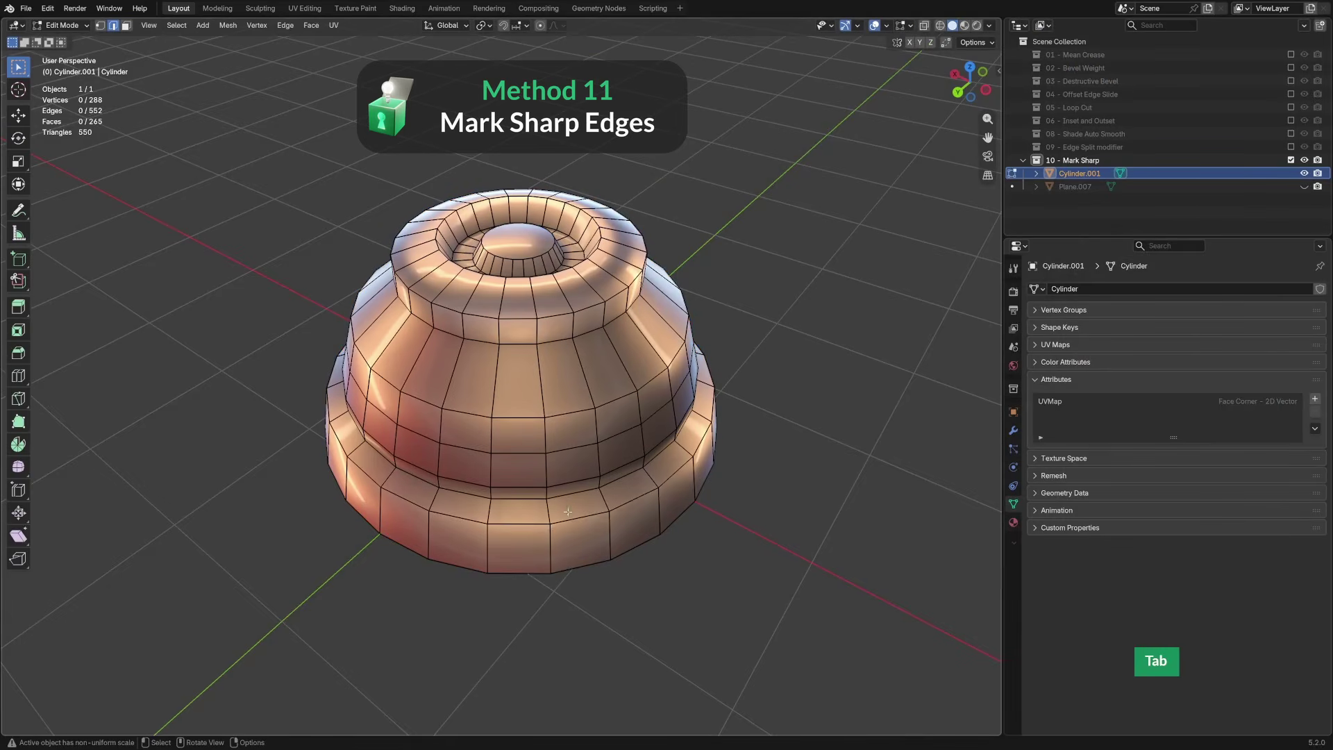
alt+shift+click(568, 502)
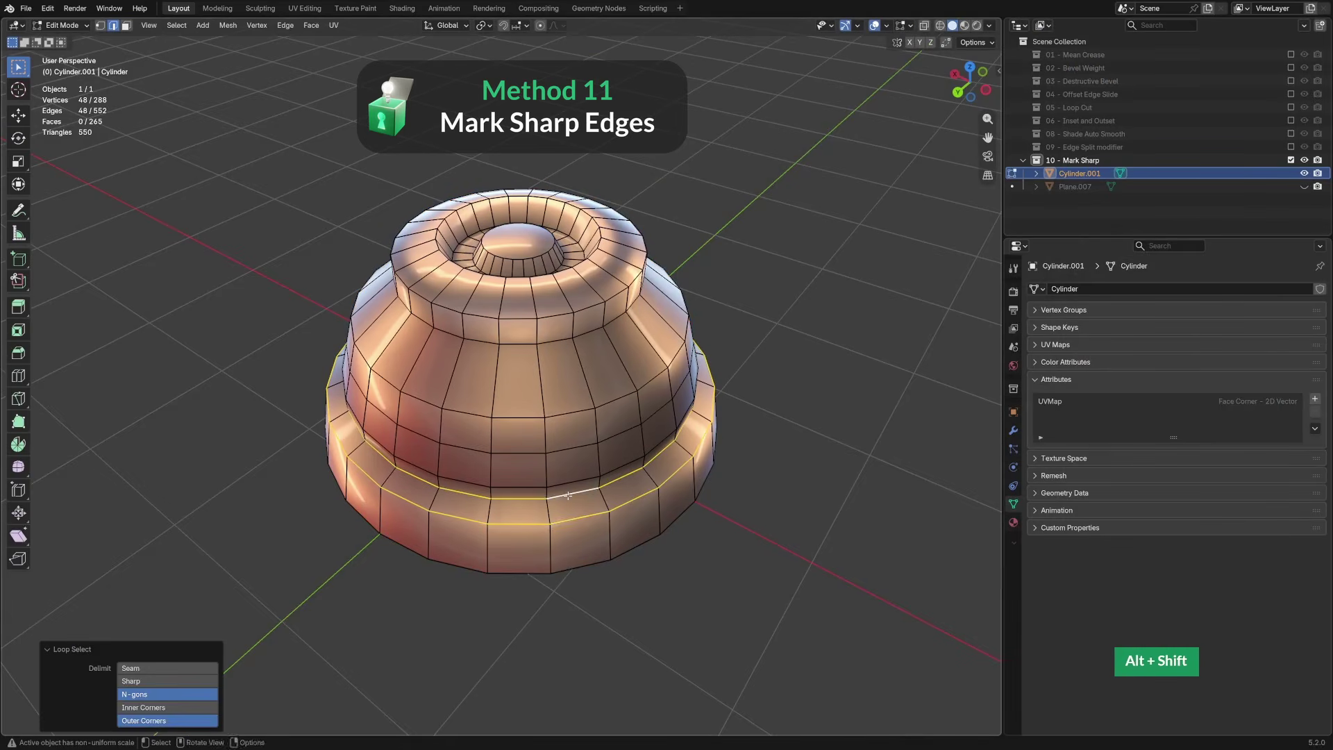
right_click(568, 495)
click(568, 485)
key(Tab)
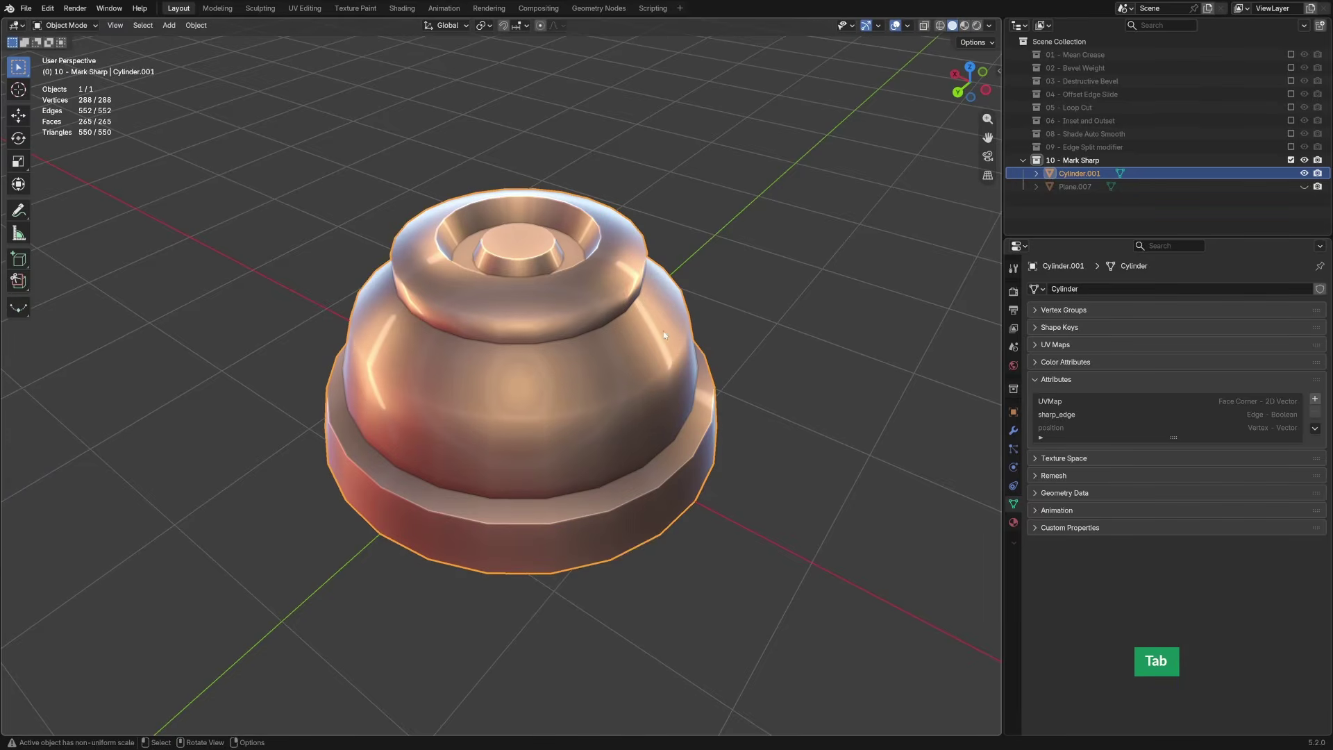
Clear the sharp marking from the cylinder's neck loop and mark the loop around its mid-body as sharp
key(Tab)
alt+click(594, 333)
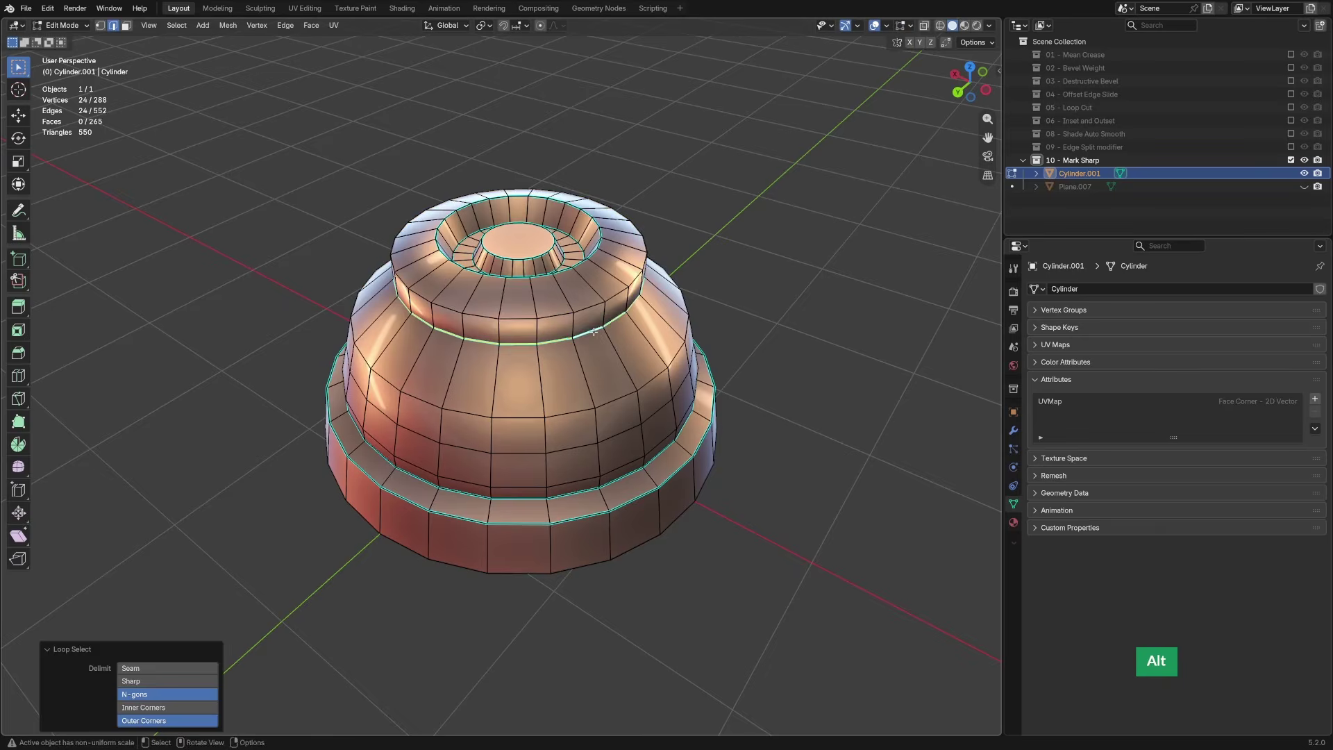
right_click(593, 334)
click(593, 331)
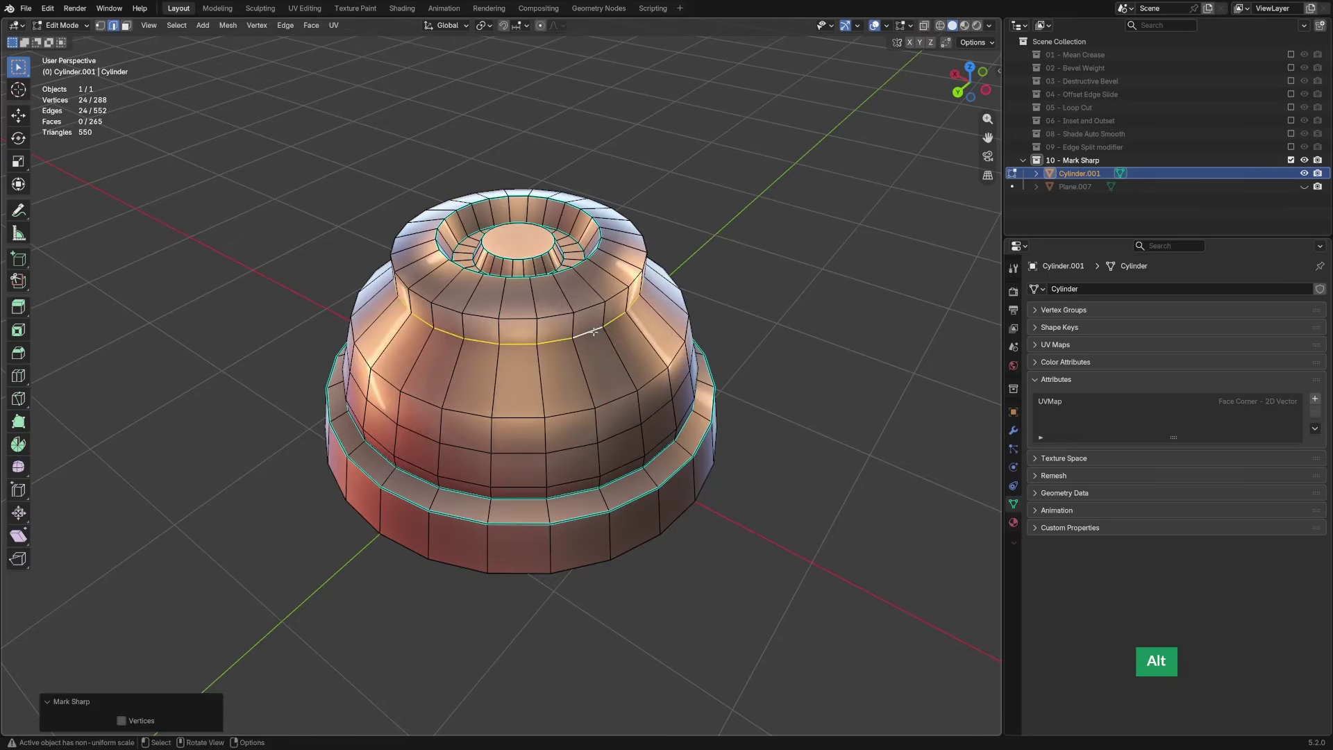
key(Tab)
Delete the sharp_edge attribute from the domed cylinder's mesh data
click(1060, 415)
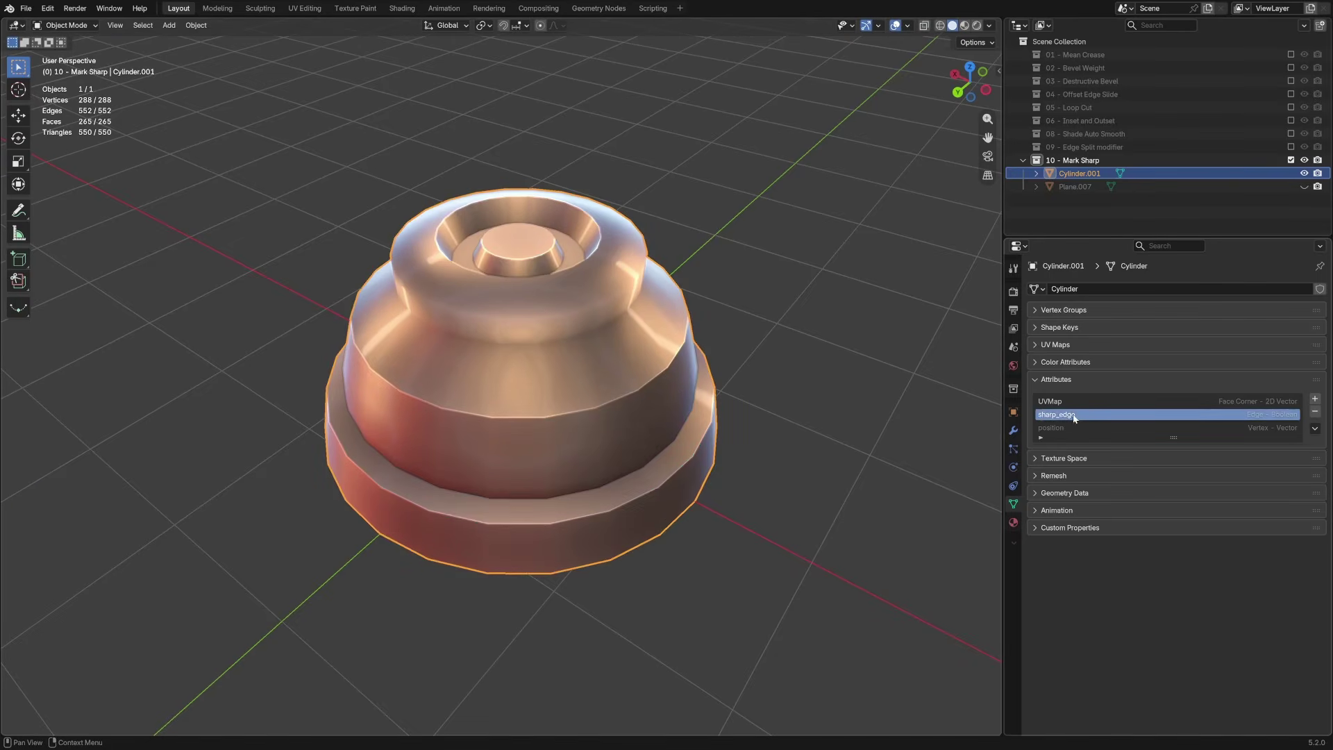
click(1315, 412)
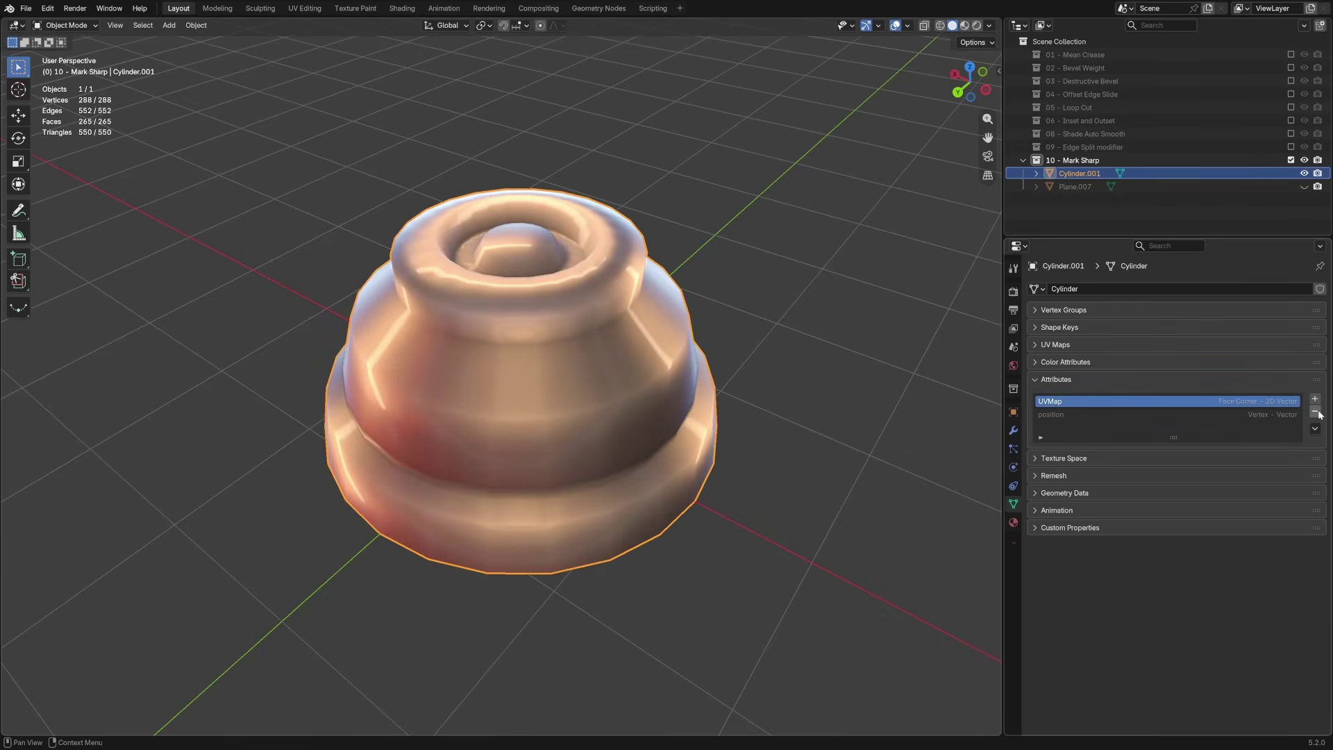